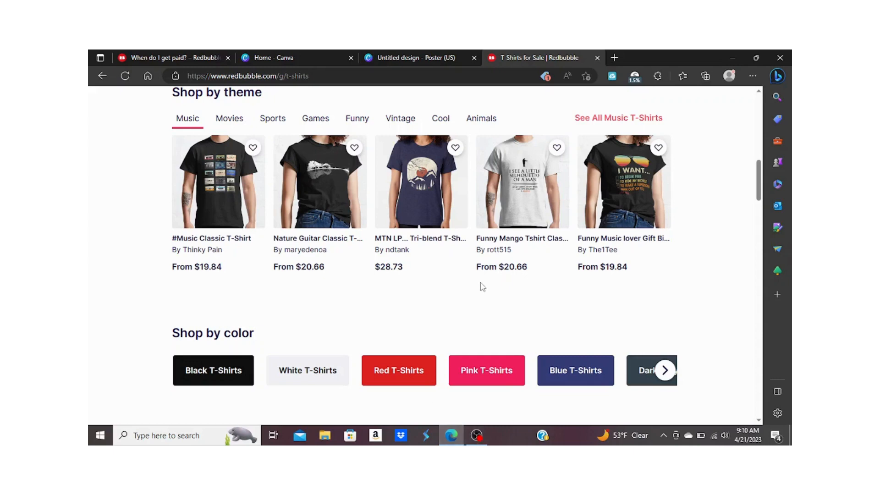
Browse the T-shirt page's themes, colors and styles, and open the Stickers category.
scroll(482, 286, "down", 12)
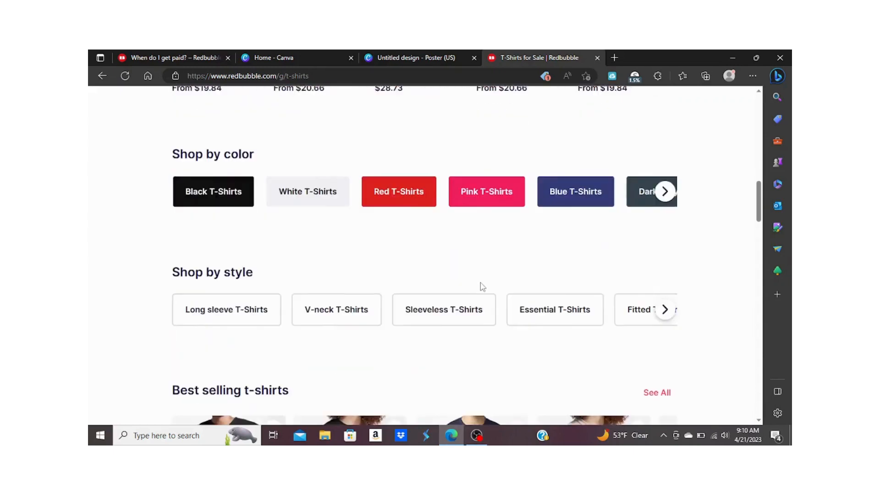
scroll(482, 287, "down", 3)
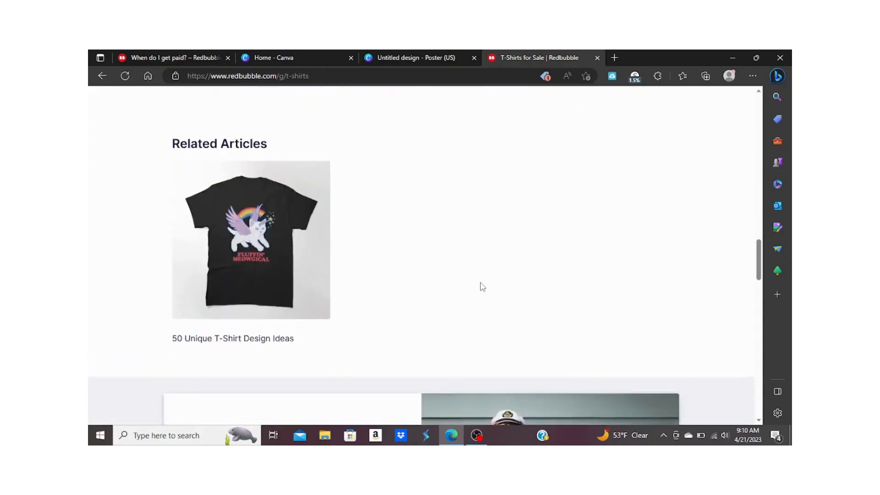
scroll(483, 286, "up", 20)
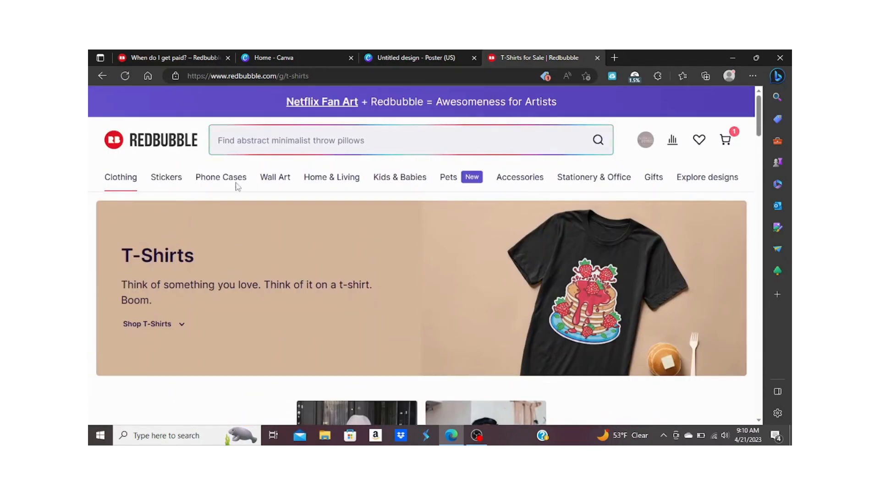
left_click(164, 181)
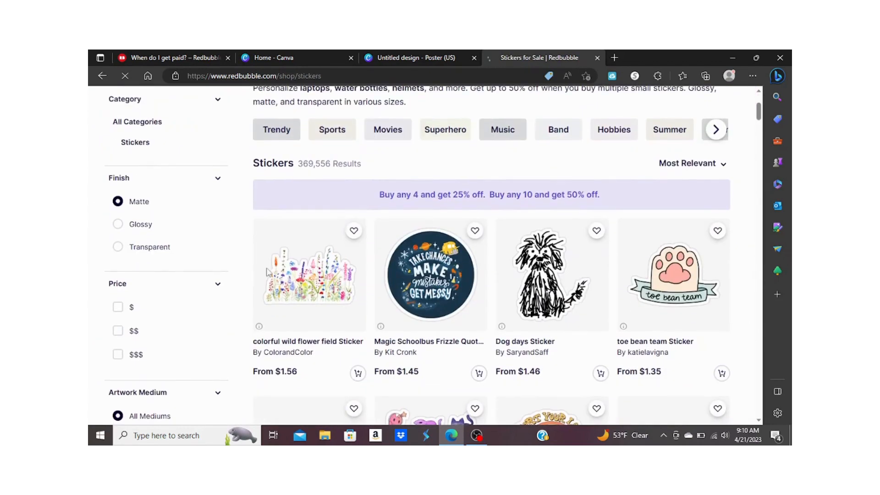
Find the "Hang on. Let me overthink this." sticker among the sticker listings and open its product page.
scroll(484, 299, "down", 1)
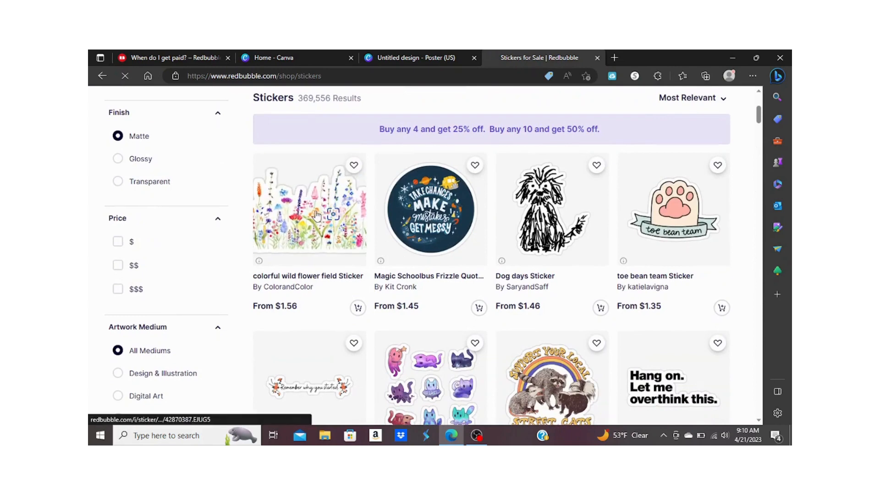
scroll(550, 229, "down", 2)
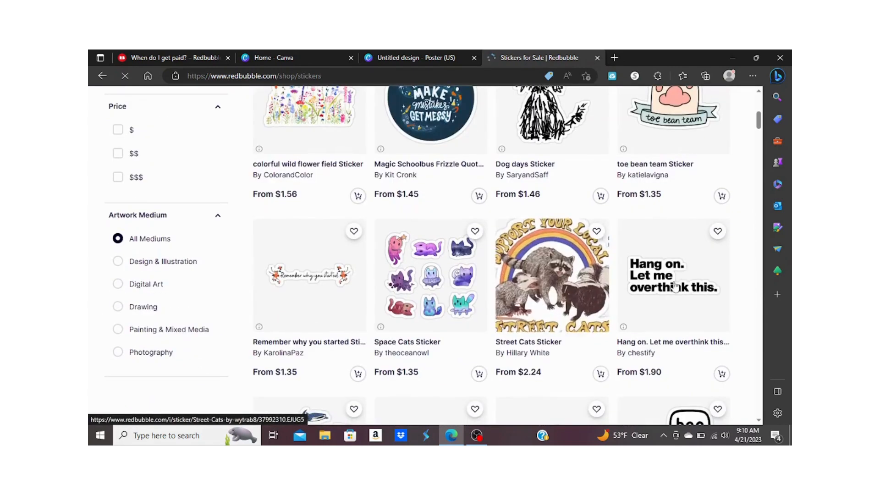
left_click(648, 271)
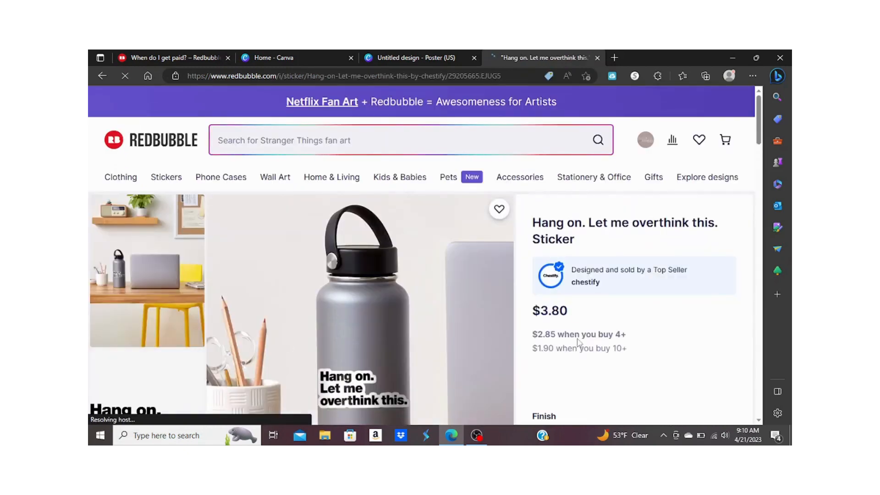
Review the sticker's pricing, finish and size options, and dismiss the shopping price-drop notice.
scroll(577, 343, "down", 2)
scroll(578, 341, "down", 1)
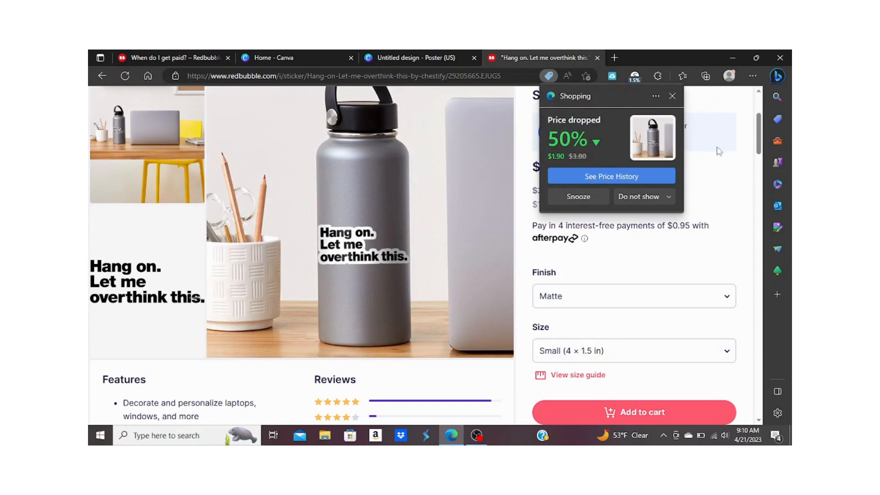
left_click(672, 96)
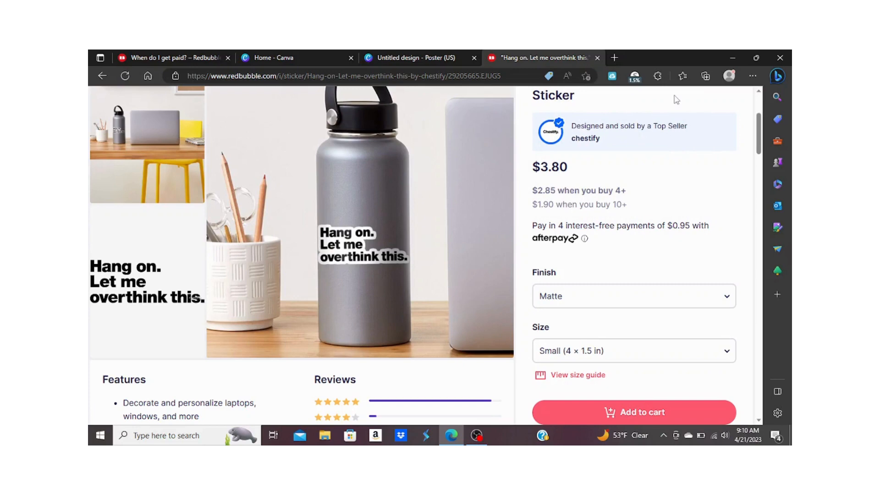
View the sticker's plain artwork image enlarged and return to the product page.
left_click(129, 285)
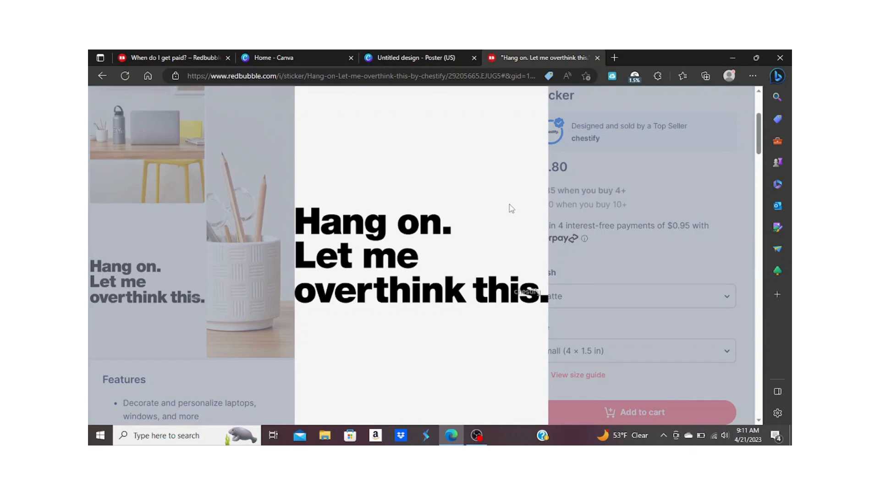
scroll(511, 208, "up", 5)
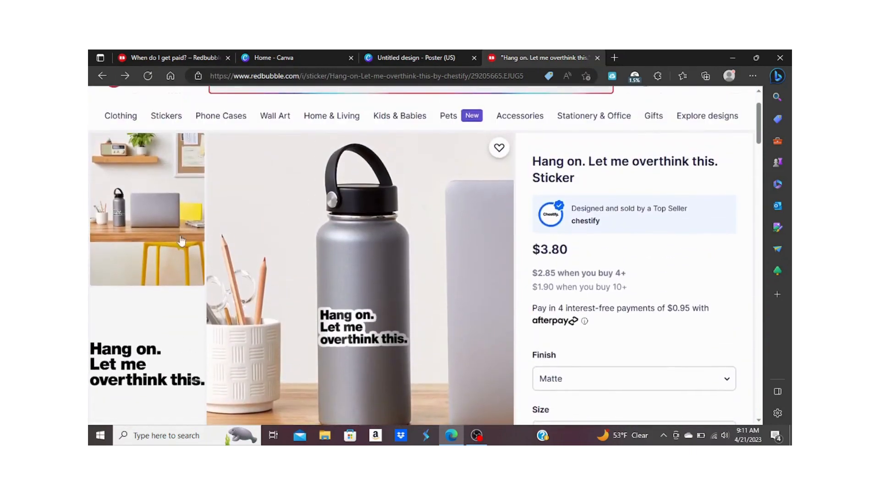
left_click(111, 345)
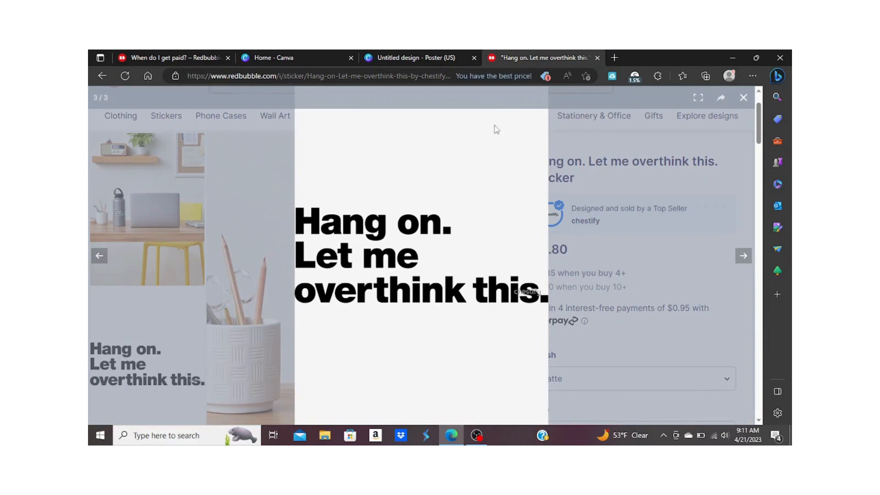
key("Escape")
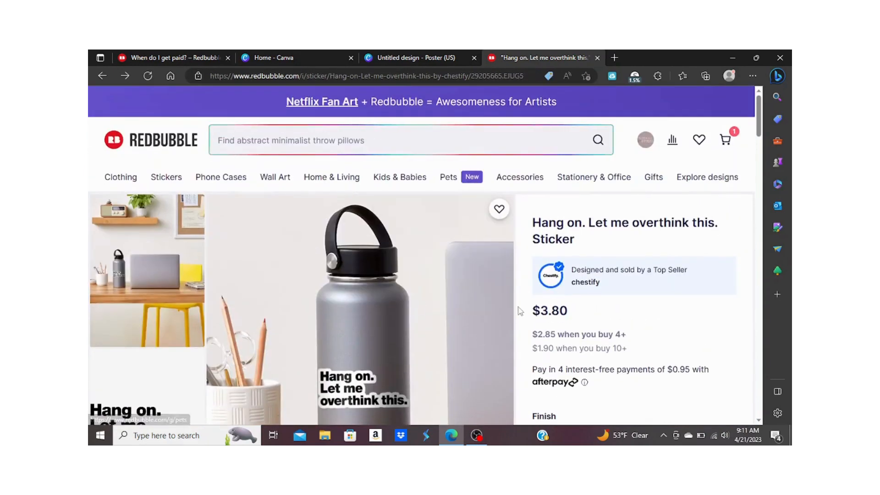
Examine the sticker's features, reviews and description, and browse through the other products it is also available on.
scroll(520, 311, "down", 1)
scroll(520, 310, "down", 7)
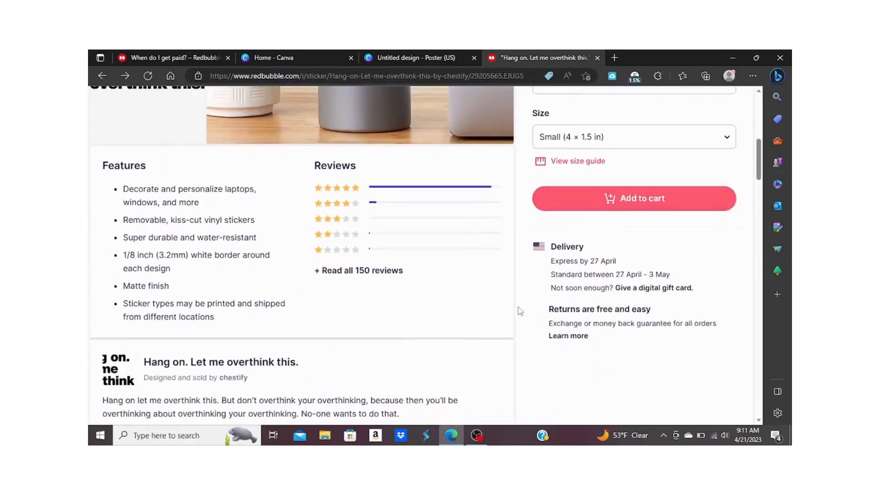
scroll(520, 311, "down", 4)
scroll(520, 311, "down", 2)
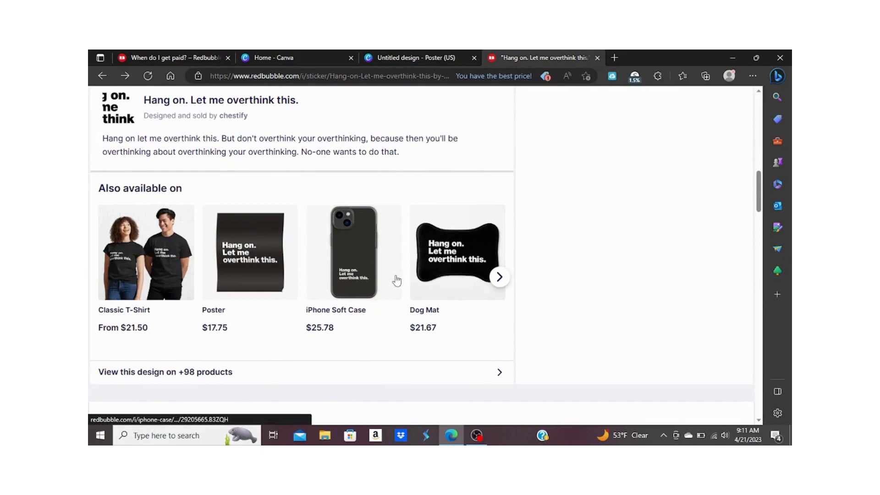
left_click(500, 277)
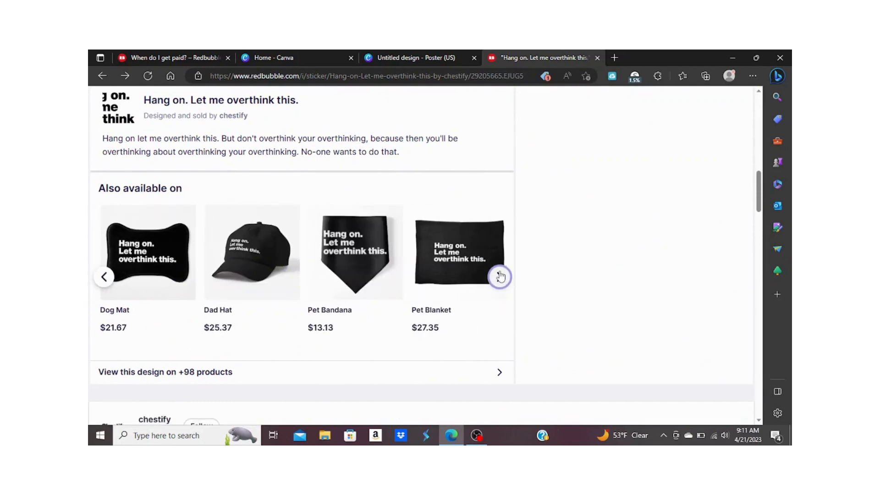
left_click(500, 276)
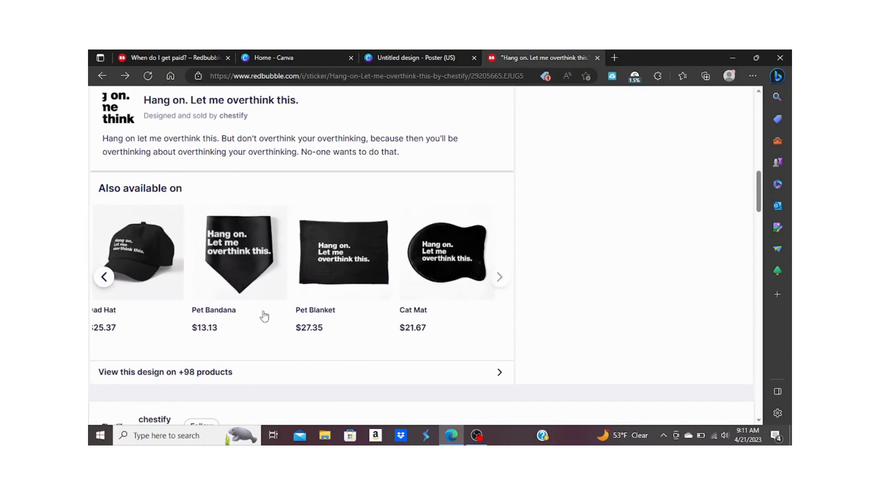
Open the full list of products carrying this design, look through the product types and prices, and close it.
scroll(282, 302, "down", 2)
left_click(191, 275)
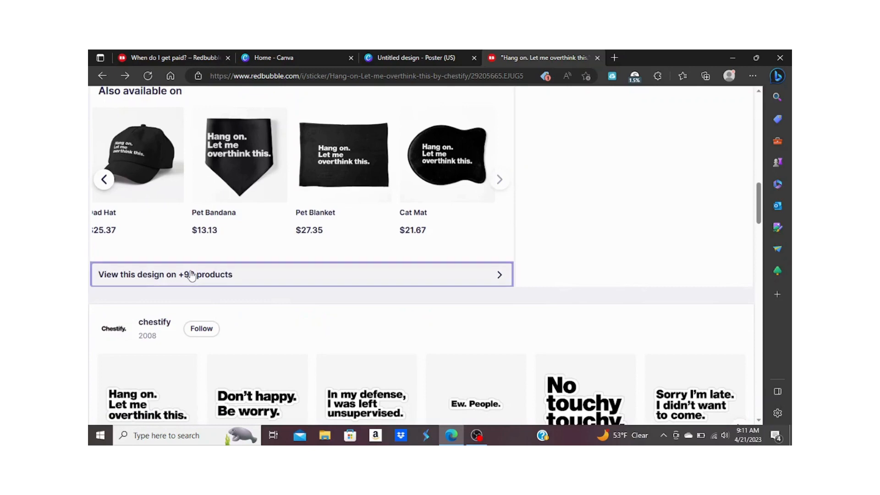
scroll(526, 332, "down", 7)
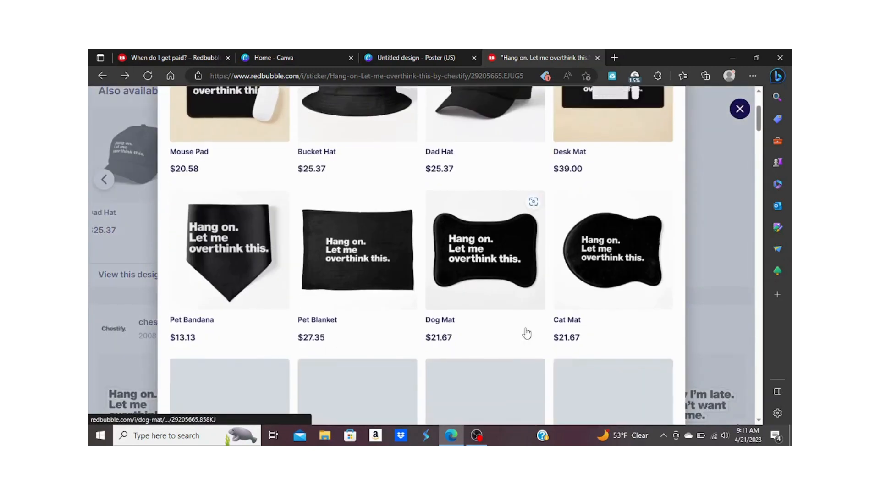
scroll(527, 333, "down", 10)
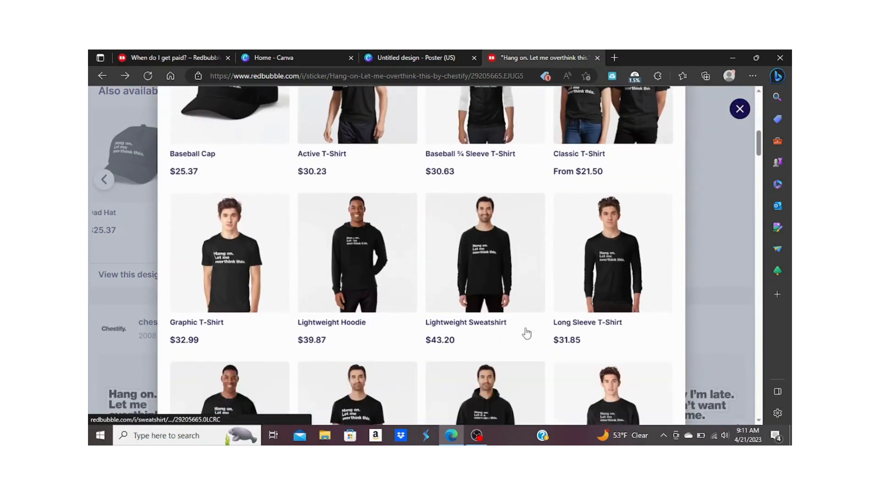
scroll(526, 333, "down", 2)
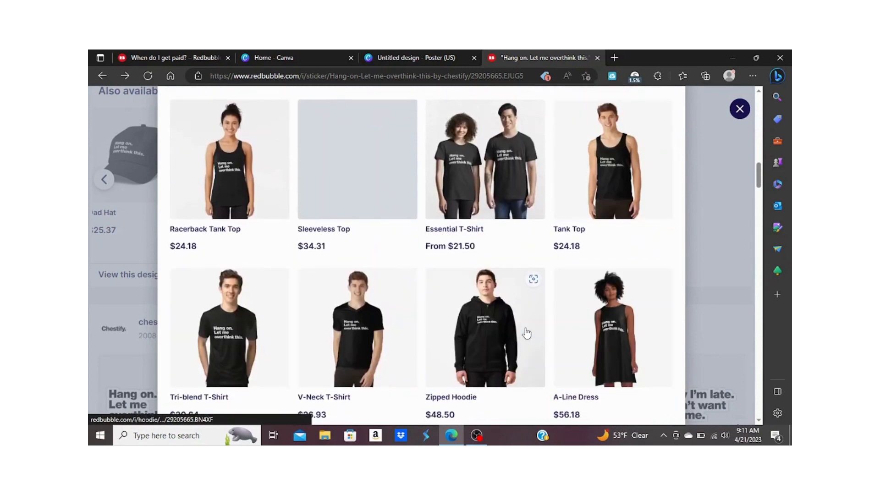
scroll(526, 333, "down", 4)
scroll(526, 334, "down", 6)
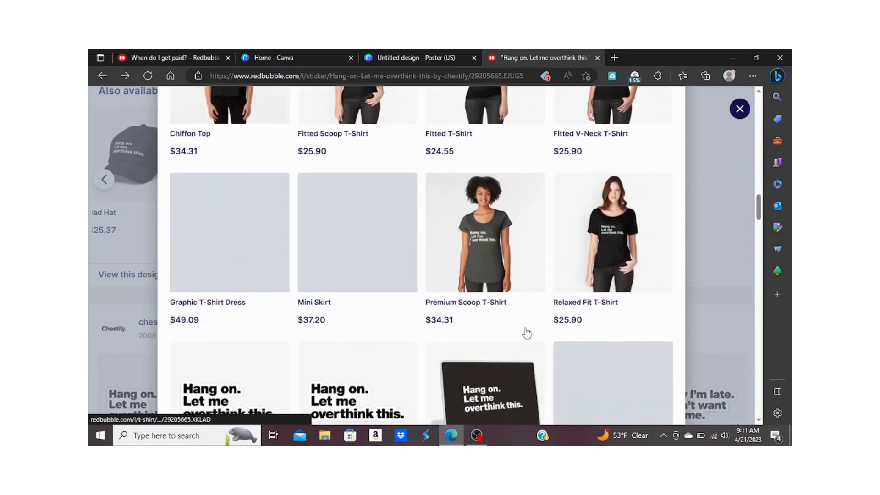
scroll(526, 333, "down", 4)
scroll(527, 334, "down", 6)
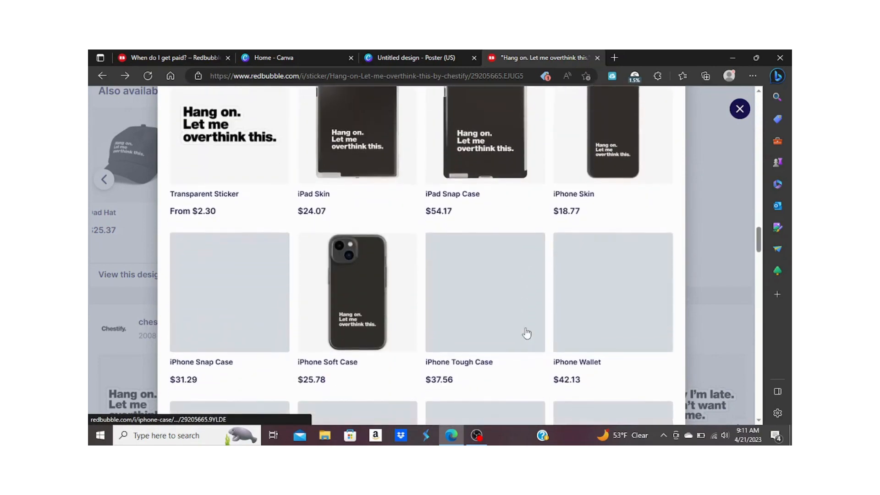
scroll(526, 333, "down", 3)
scroll(526, 334, "down", 10)
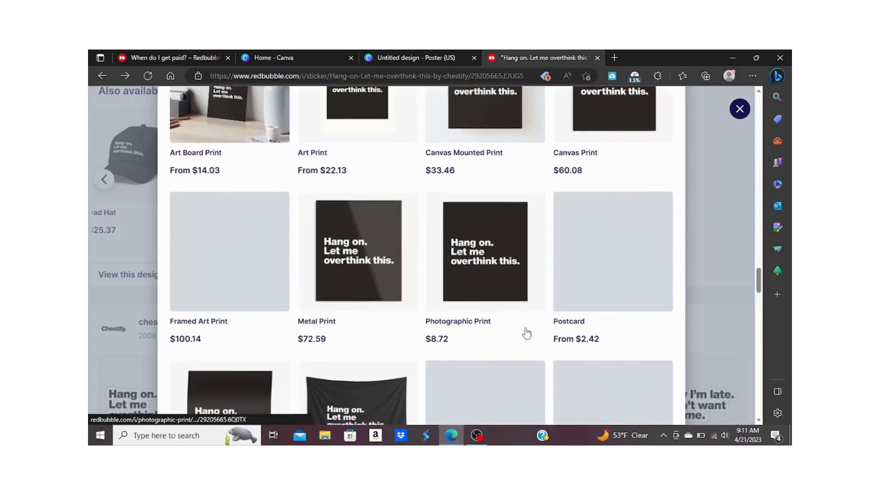
scroll(530, 226, "down", 5)
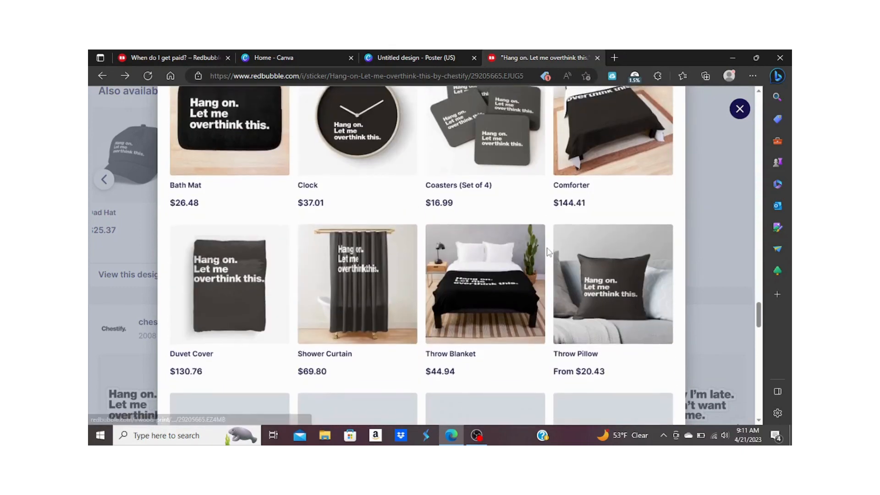
scroll(547, 250, "down", 6)
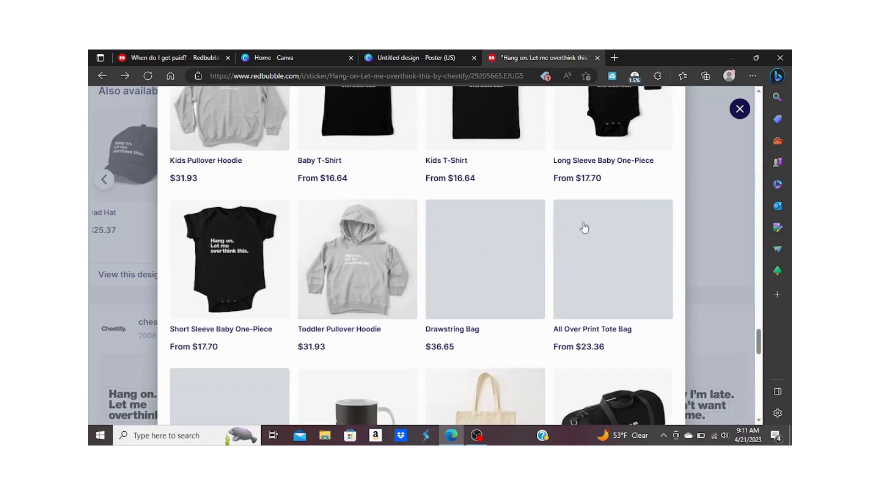
scroll(534, 257, "down", 5)
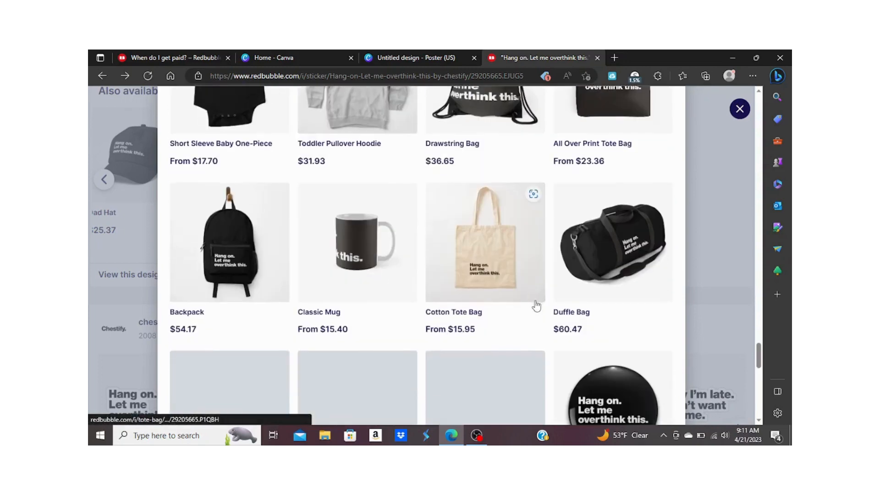
left_click(740, 108)
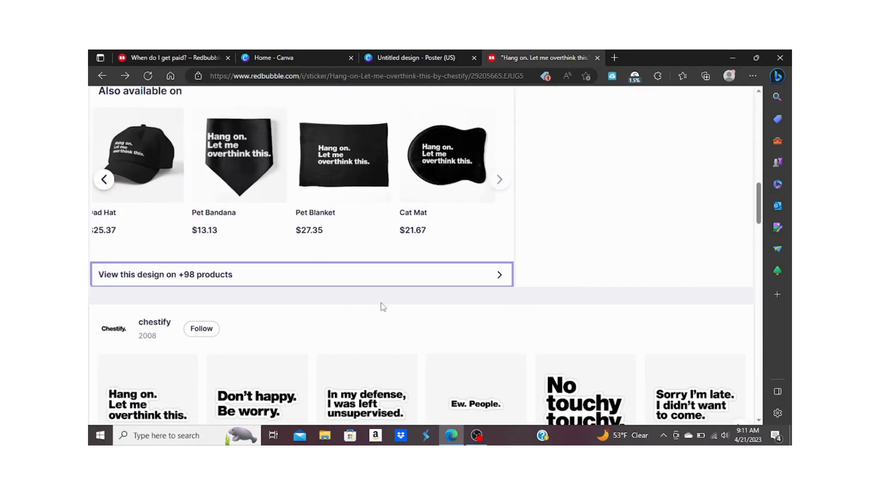
Look over the seller's other text designs and open the chestify shop.
scroll(392, 294, "down", 2)
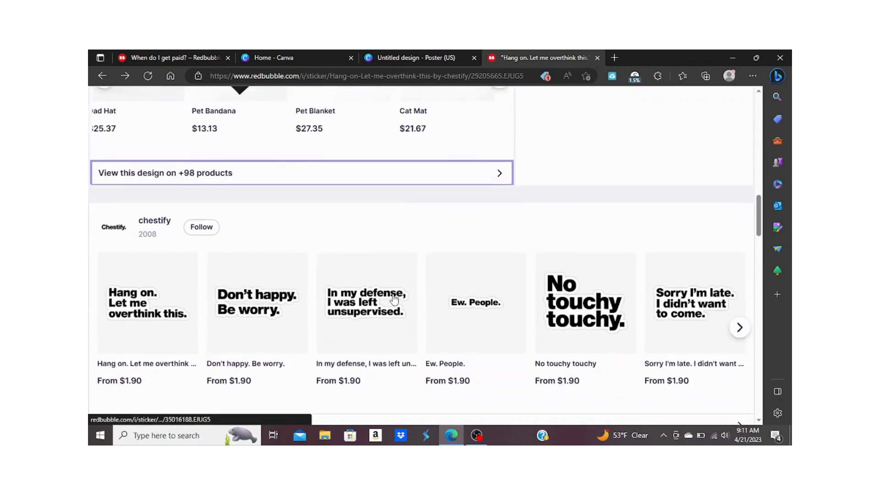
scroll(393, 296, "down", 2)
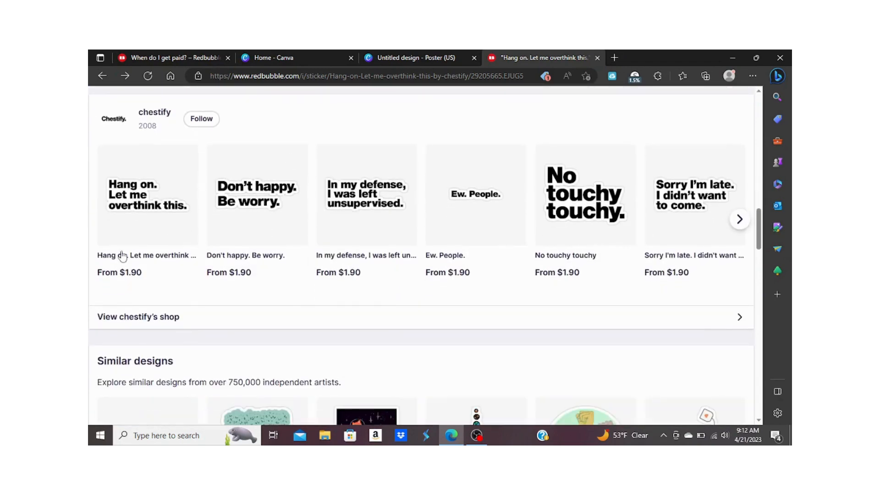
scroll(295, 251, "up", 1)
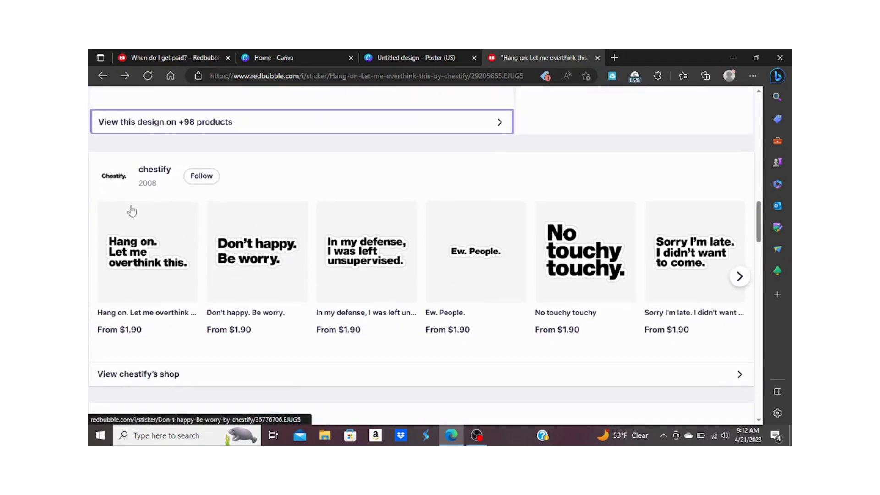
left_click(154, 170)
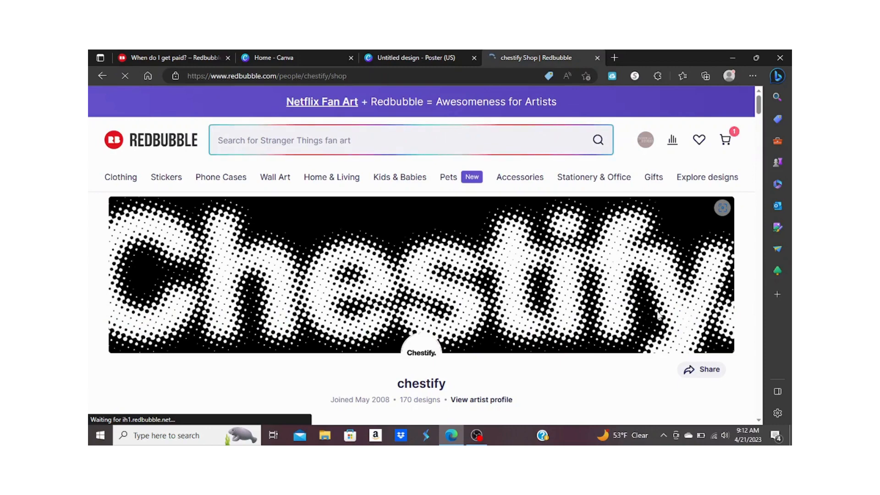
Look through the chestify shop's featured collection, collections and product listings.
scroll(658, 316, "down", 8)
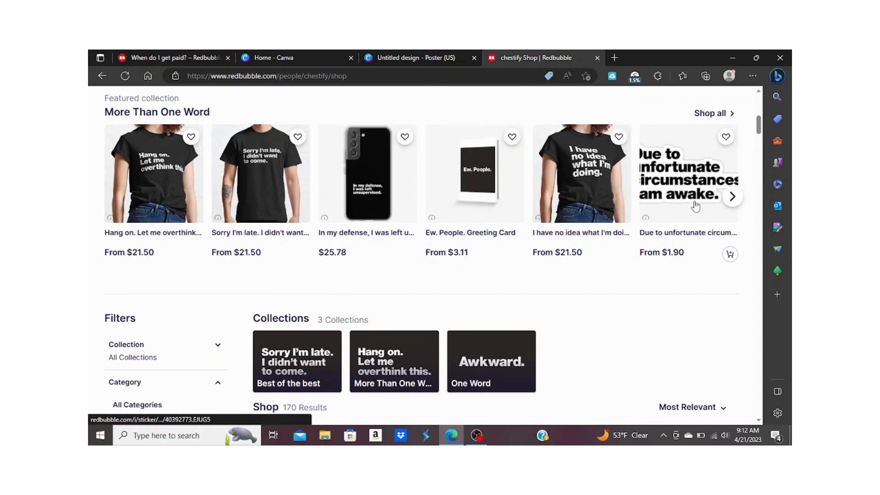
scroll(615, 307, "down", 4)
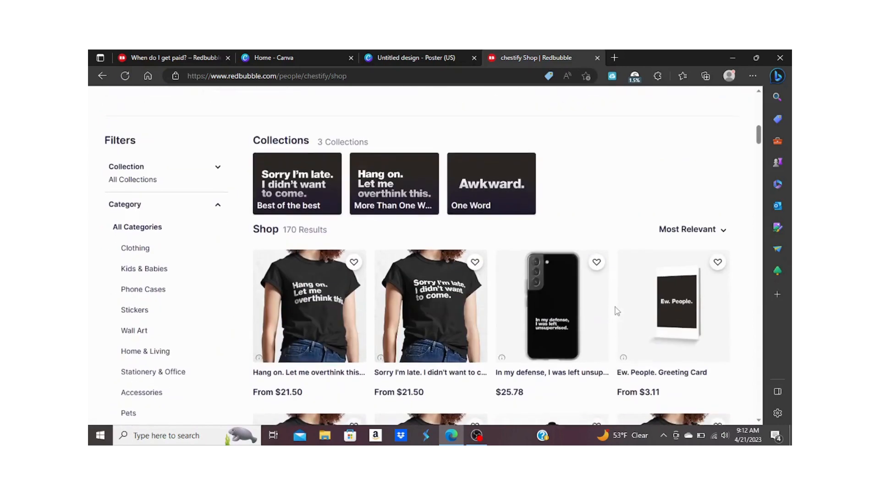
scroll(615, 307, "down", 3)
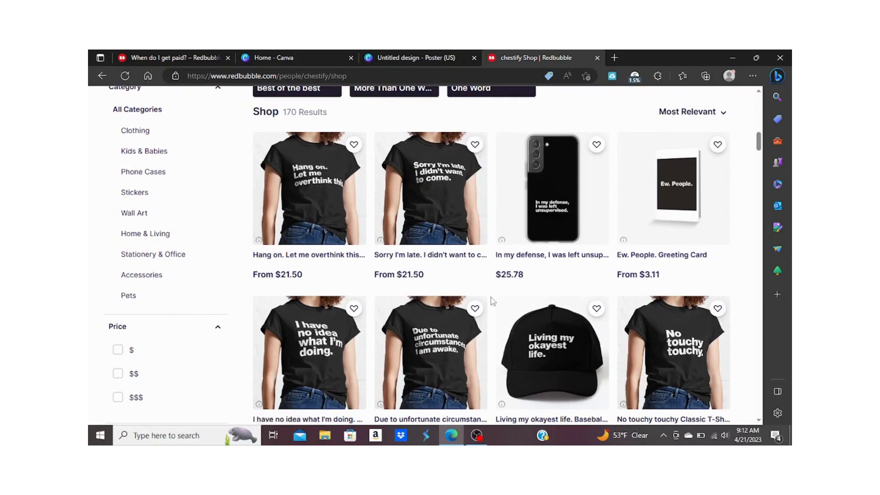
Look through the rest of the chestify shop's listings, comparing the short text designs across shirts, stickers, hats and mugs.
scroll(492, 301, "down", 10)
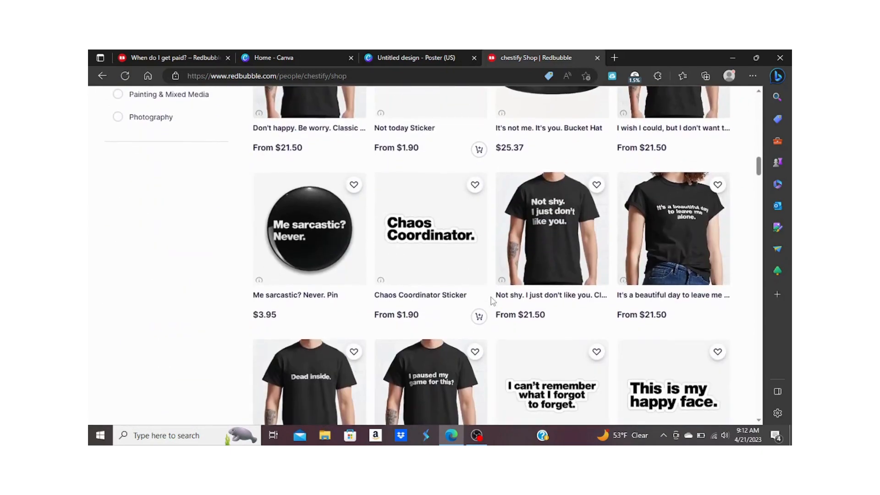
scroll(492, 302, "down", 15)
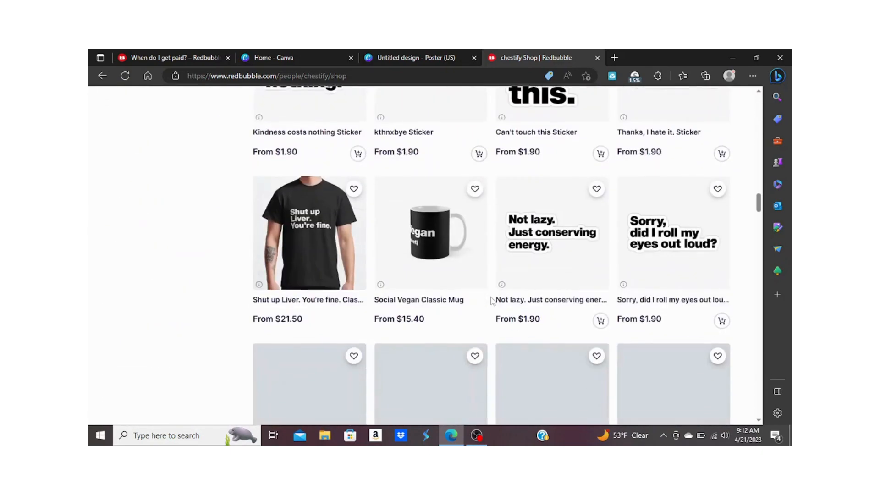
scroll(492, 301, "down", 10)
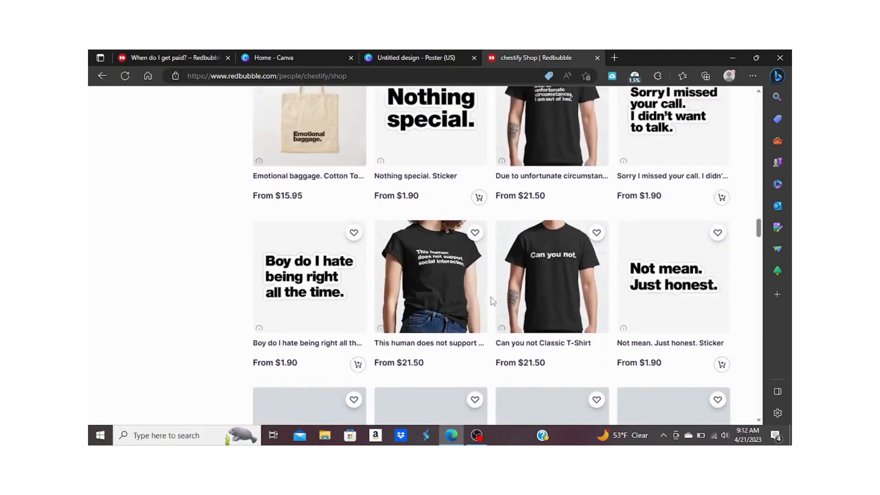
scroll(492, 301, "down", 12)
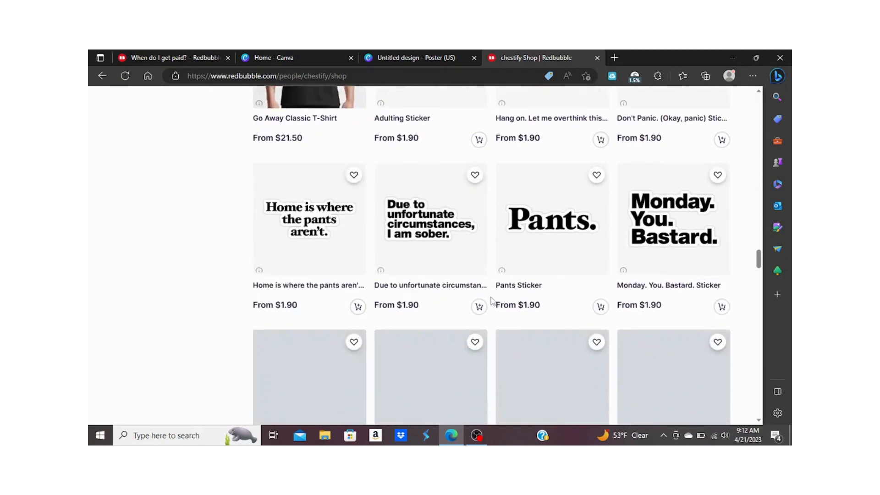
scroll(491, 301, "down", 3)
scroll(492, 301, "down", 3)
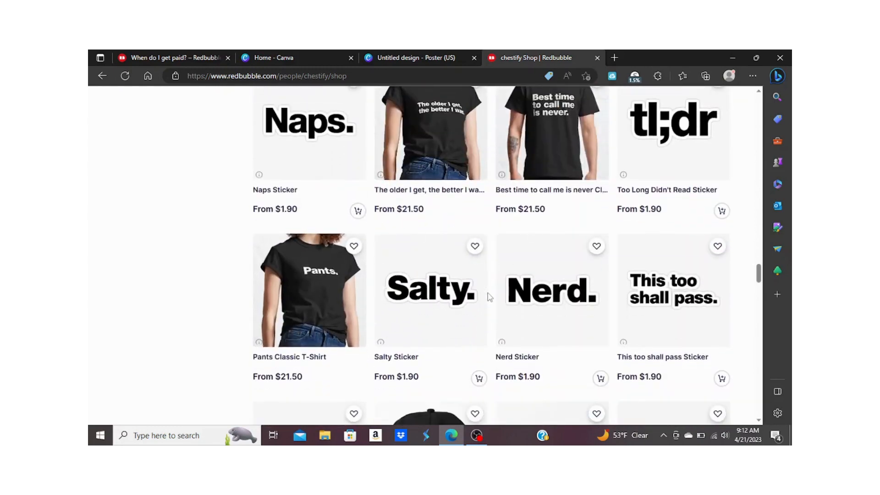
scroll(489, 297, "down", 4)
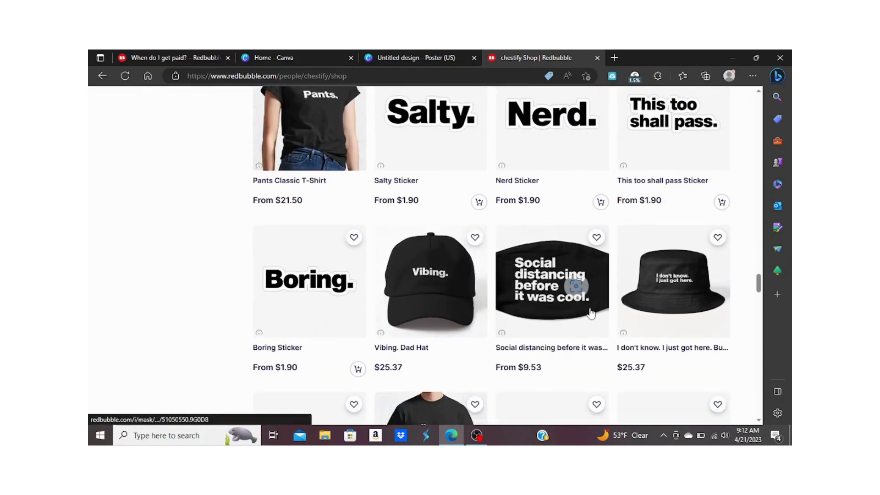
scroll(591, 314, "down", 1)
scroll(591, 313, "down", 9)
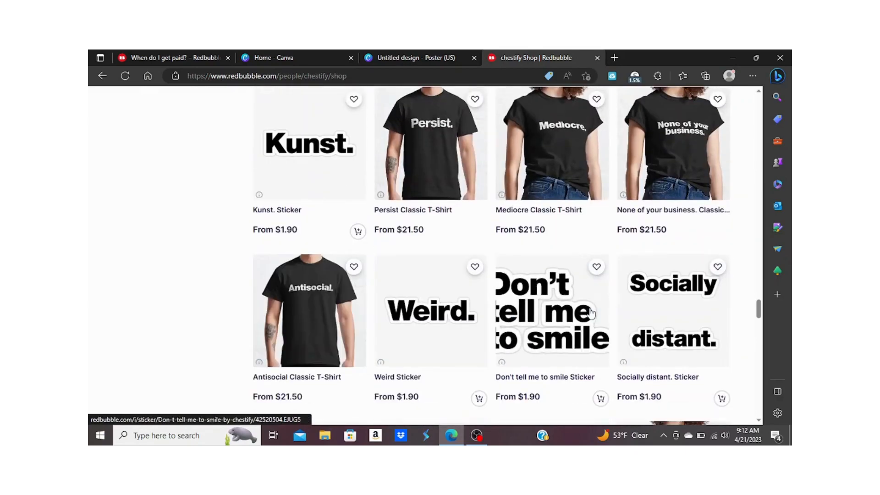
scroll(591, 313, "down", 1)
scroll(591, 313, "down", 2)
Return to the chestify shop's header and look over the More Than One Word featured collection again.
scroll(590, 314, "up", 20)
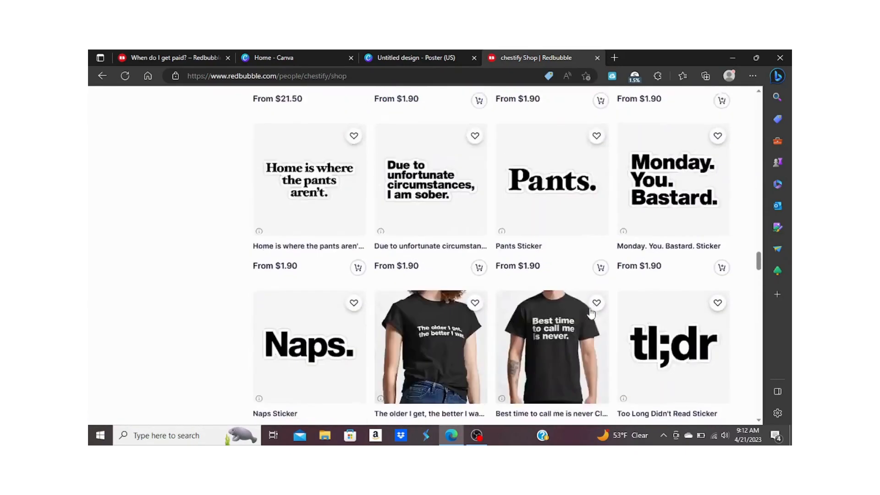
scroll(591, 314, "up", 20)
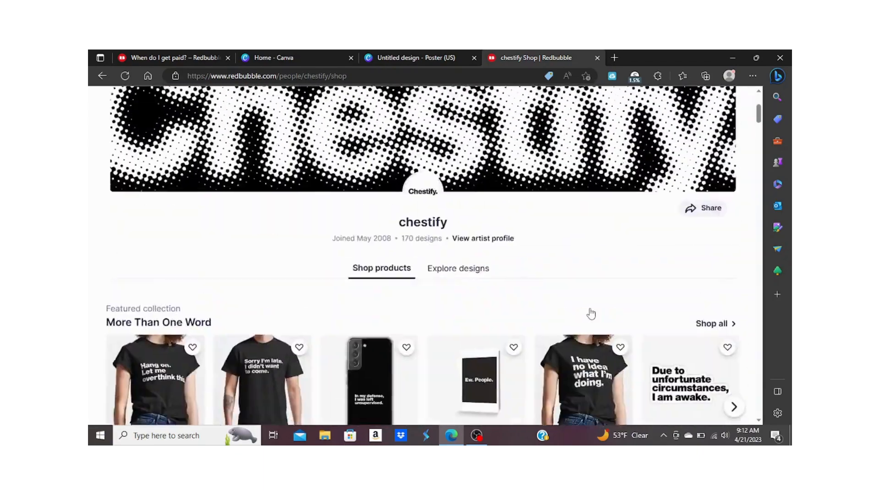
scroll(590, 313, "down", 2)
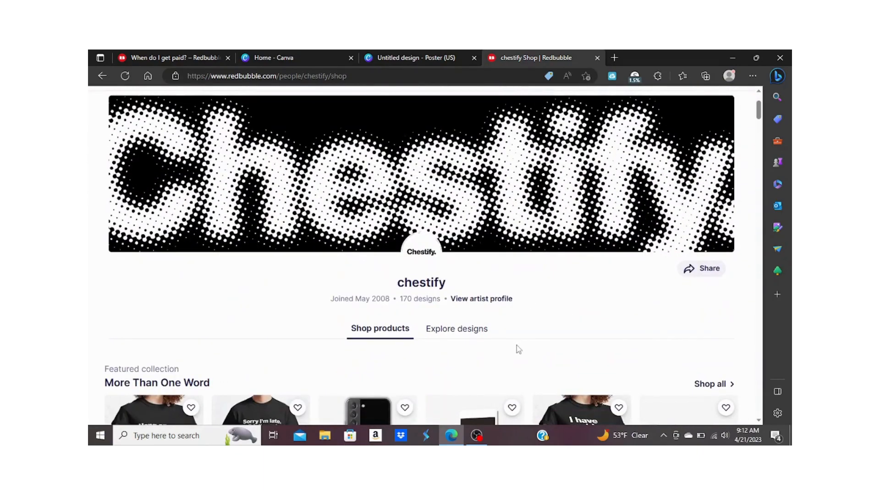
scroll(557, 331, "down", 4)
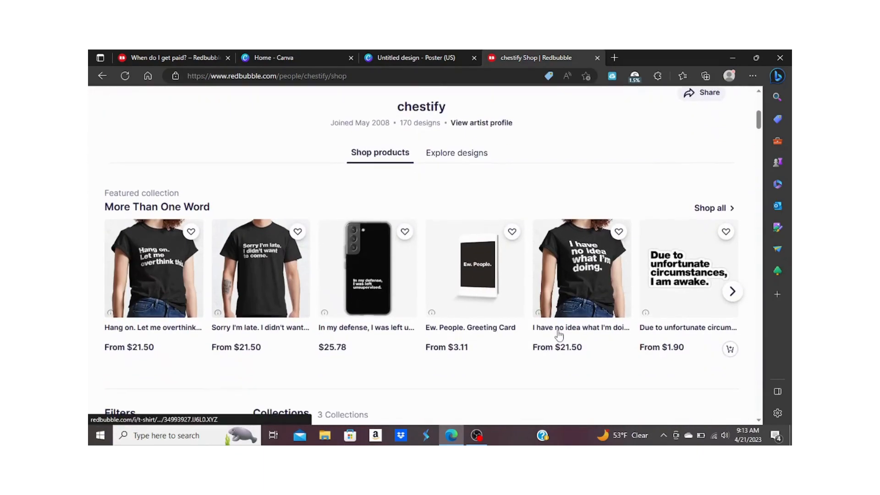
Search Redbubble for "clothing".
scroll(558, 334, "up", 5)
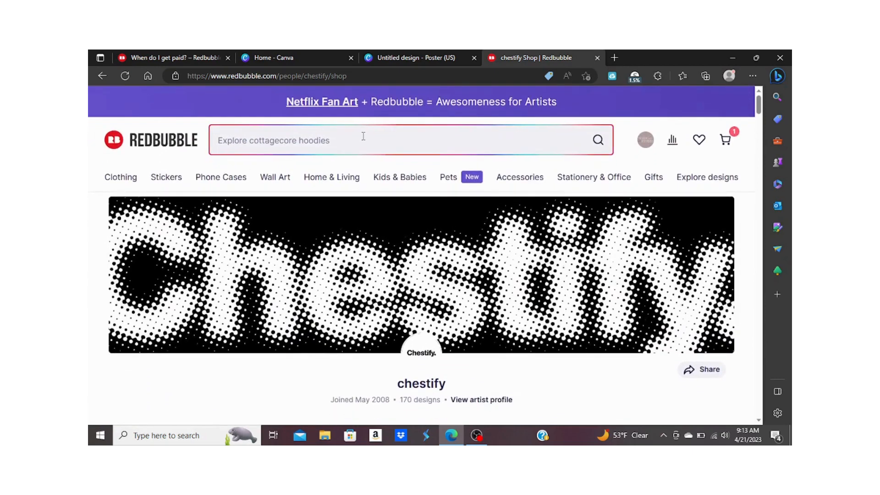
left_click(363, 136)
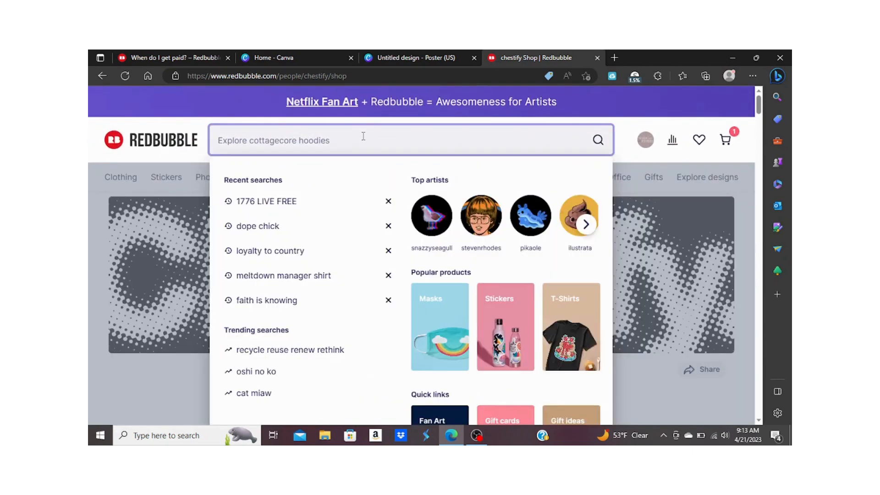
type("clothing")
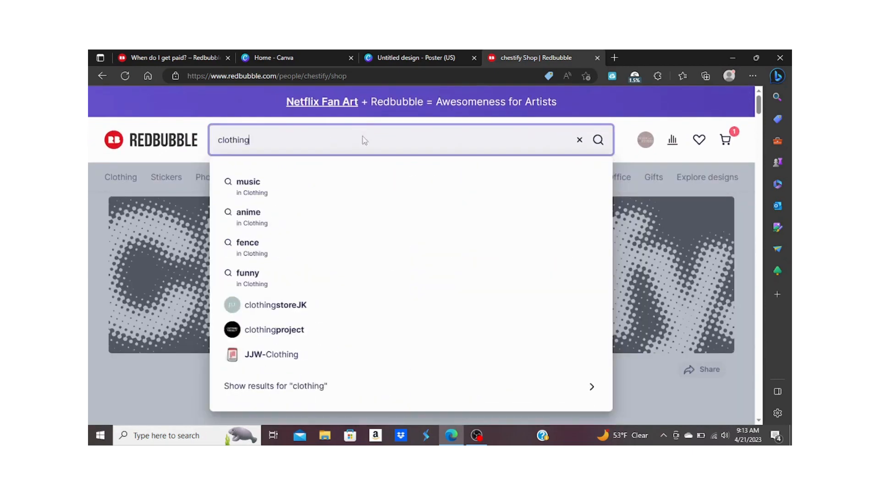
key("Return")
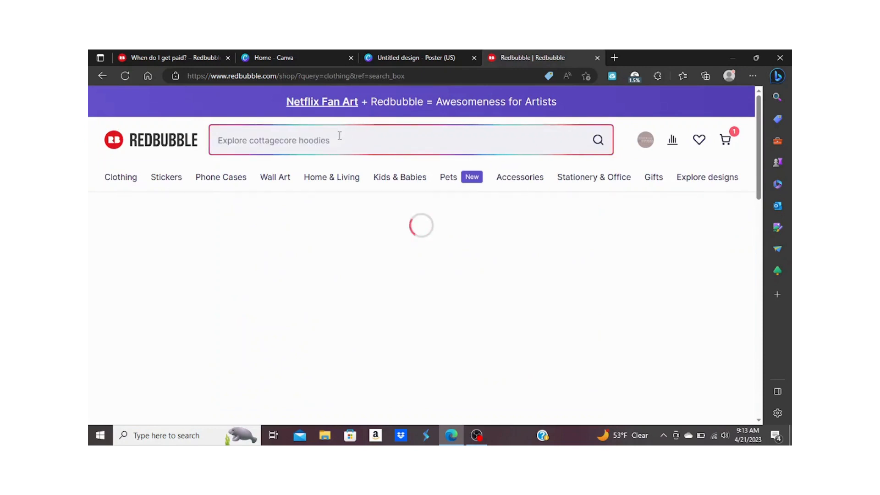
Search for "hoodies" within clothing and narrow the search to Sweatshirts & Hoodies.
type("hood")
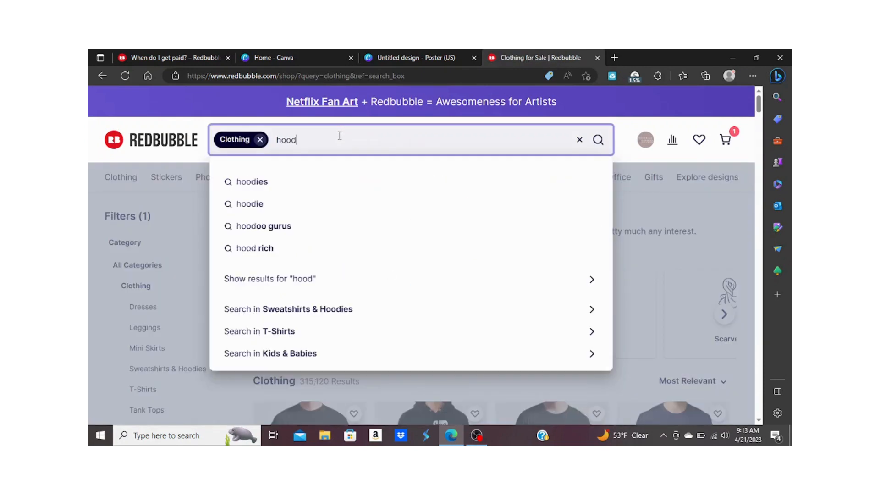
type("i")
left_click(265, 179)
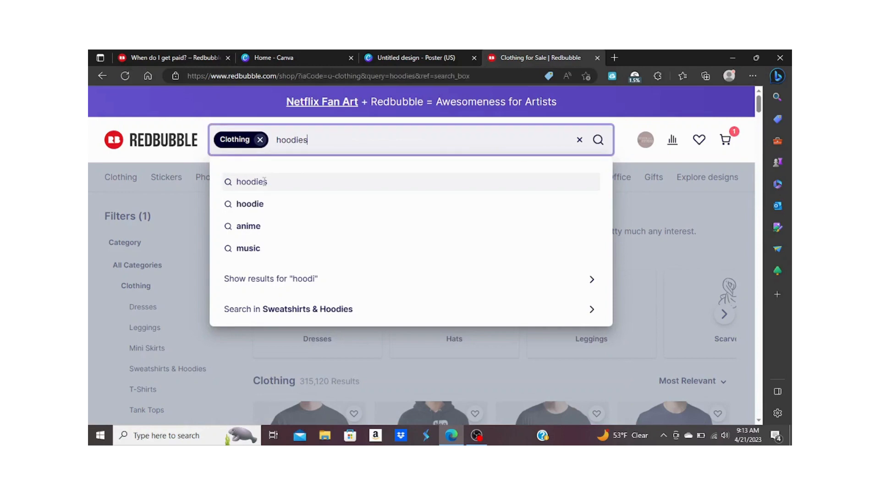
left_click(261, 140)
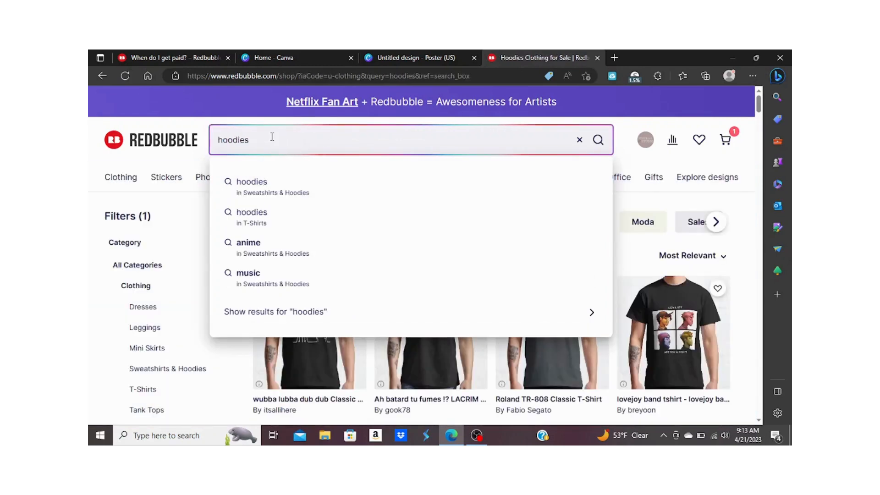
left_click(270, 182)
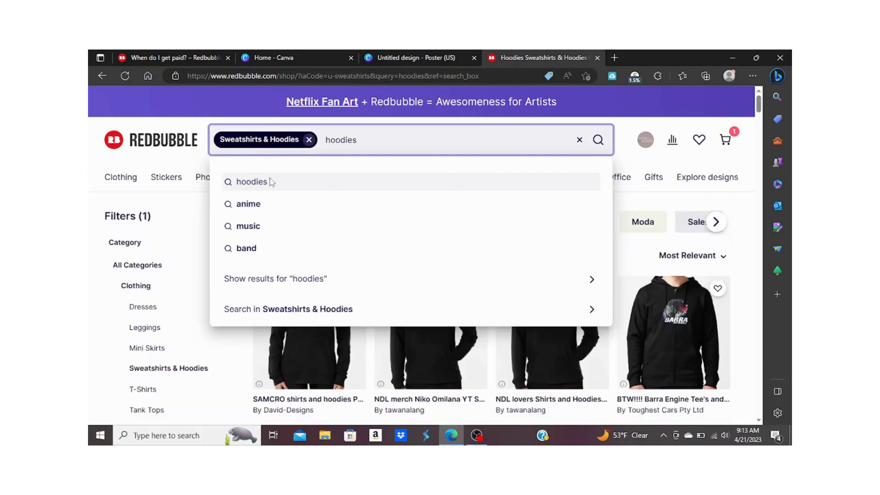
left_click(650, 258)
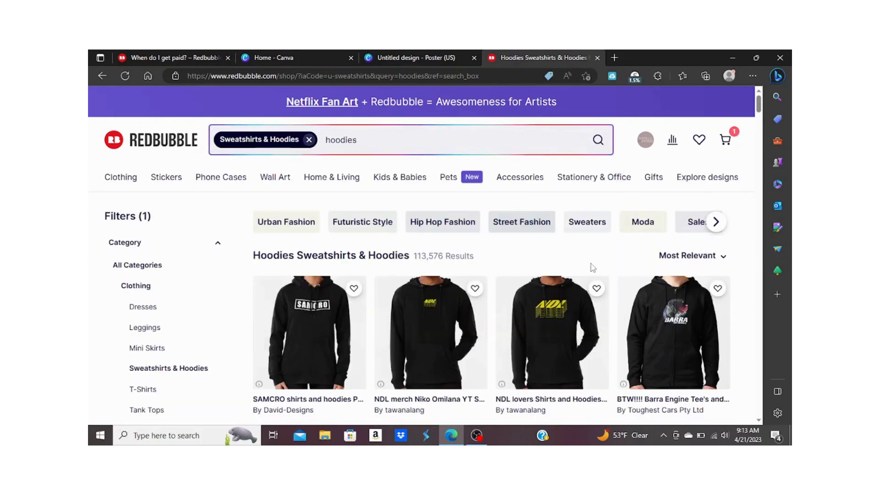
Look through the hoodie and sweatshirt listings, their designs and prices, and the available filters.
scroll(567, 269, "down", 5)
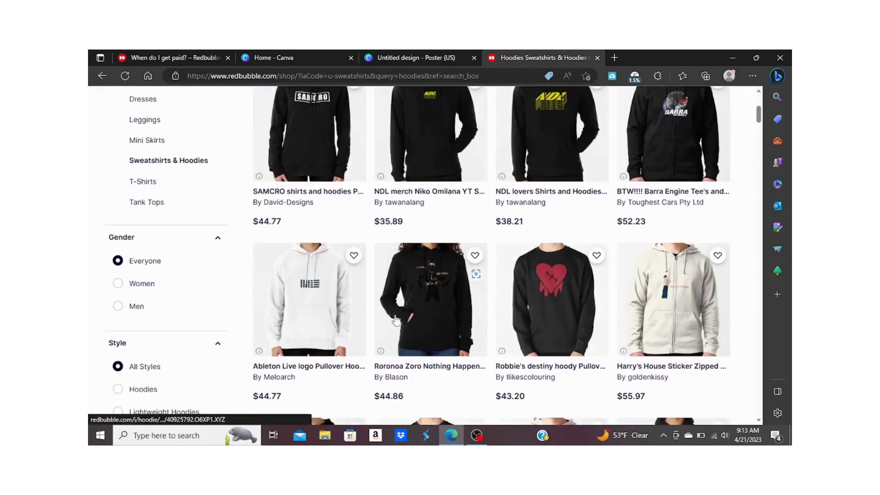
scroll(458, 311, "up", 3)
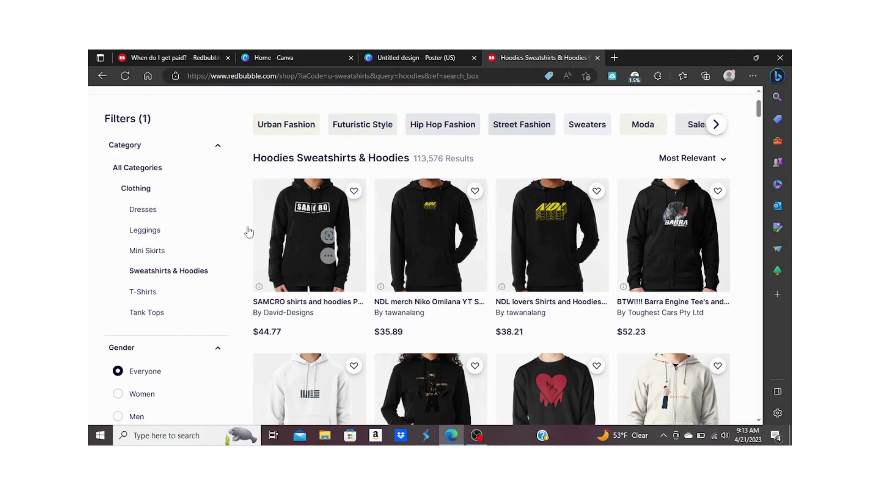
scroll(369, 235, "down", 5)
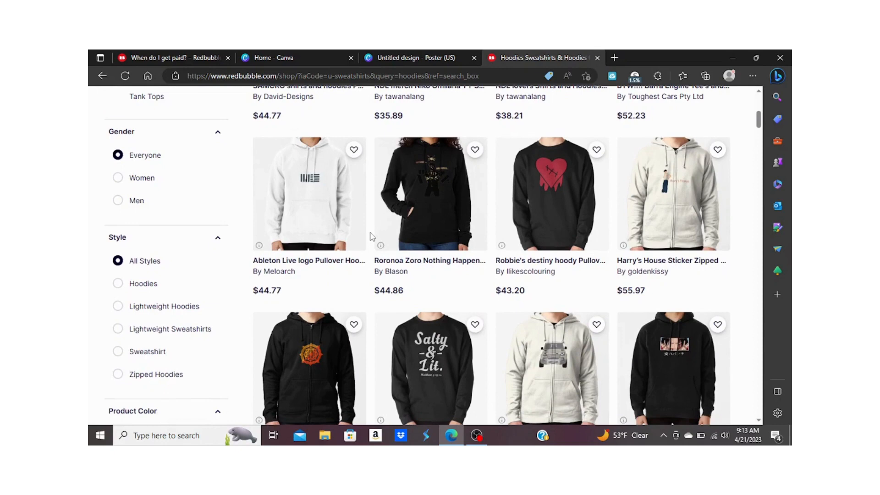
scroll(370, 233, "down", 10)
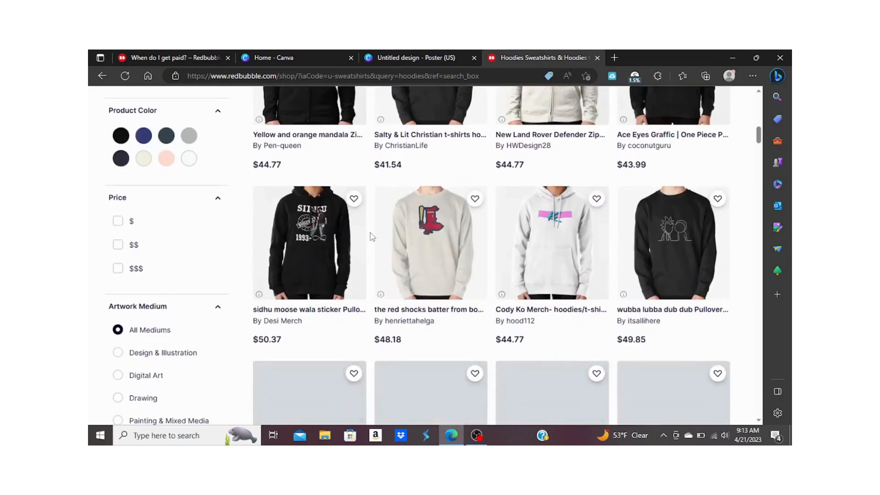
Open the iPhone Cases category and look over its first listings.
scroll(371, 233, "up", 17)
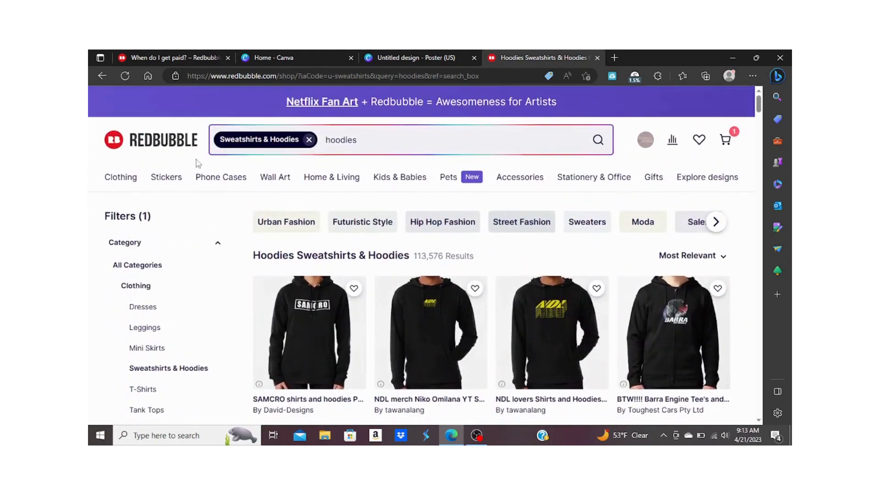
mouse_move(231, 183)
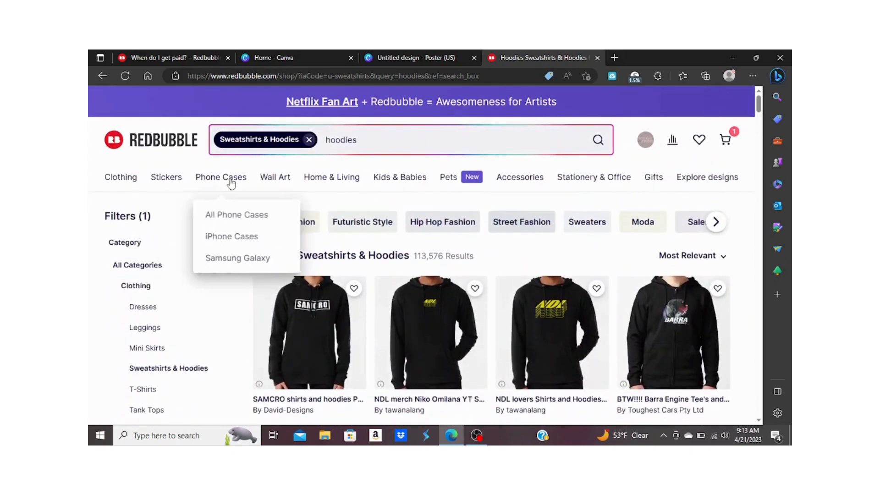
left_click(247, 237)
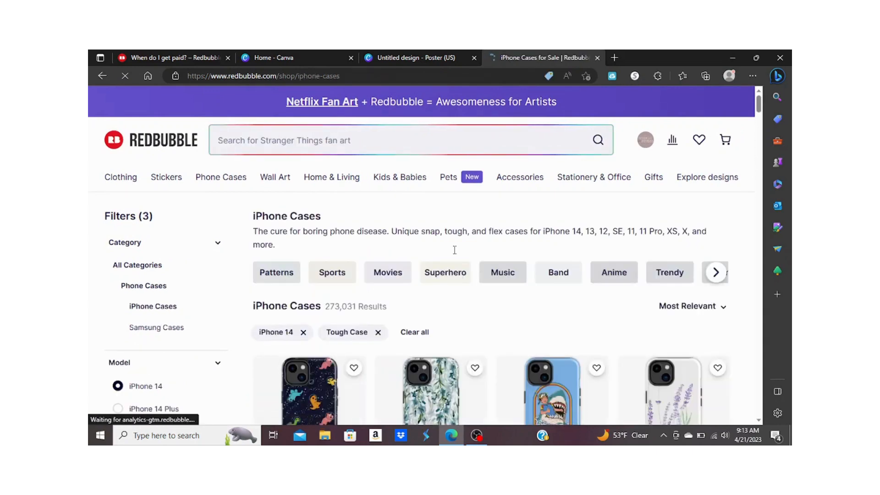
scroll(523, 339, "down", 4)
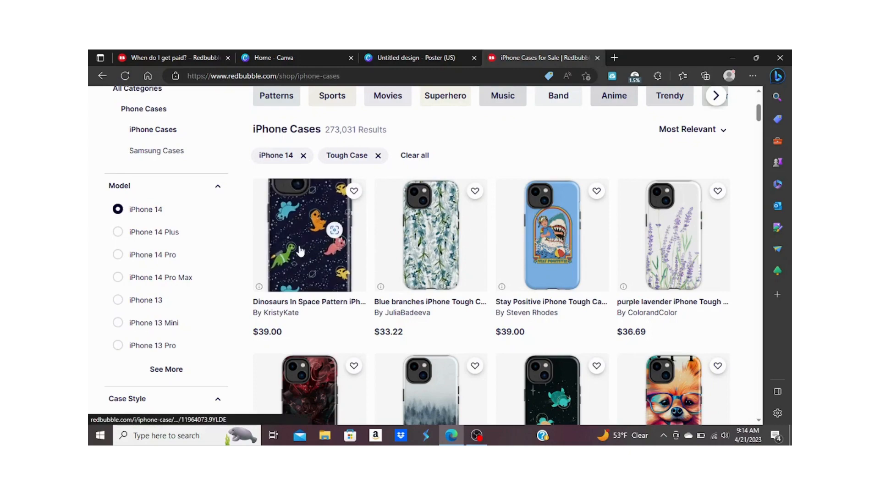
Examine the Dinosaurs In Space Pattern and Blue branches iPhone case designs up close.
scroll(300, 249, "up", 4)
scroll(300, 249, "up", 5)
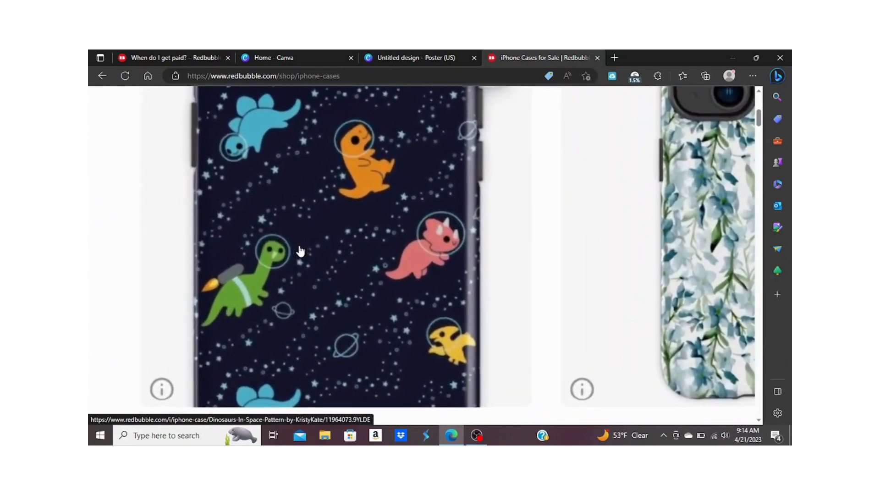
scroll(300, 249, "down", 8)
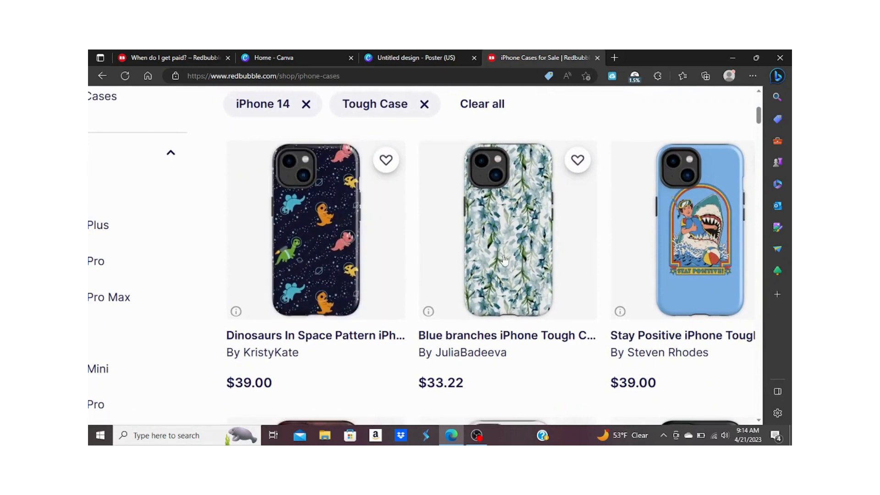
scroll(506, 243, "up", 8)
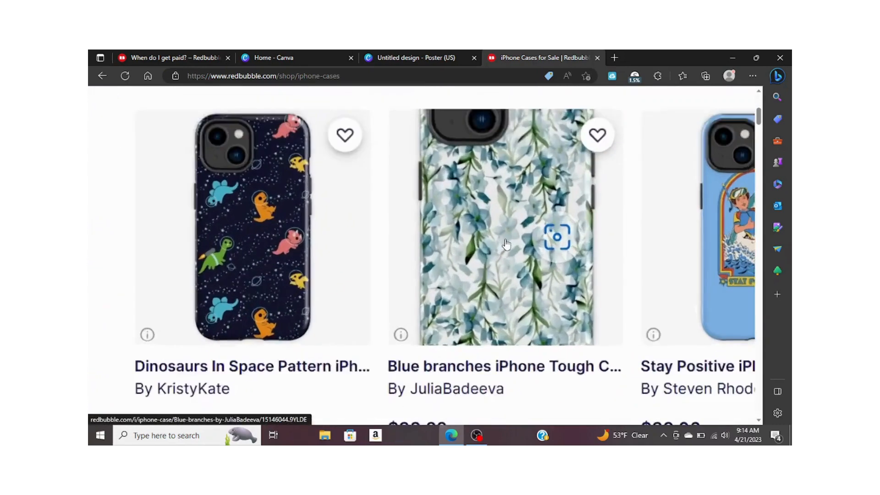
scroll(506, 243, "down", 8)
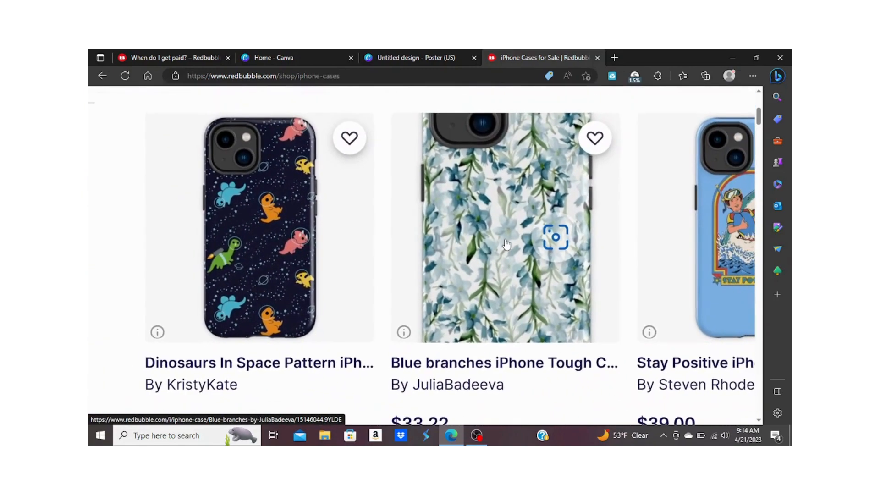
scroll(506, 243, "right", 2)
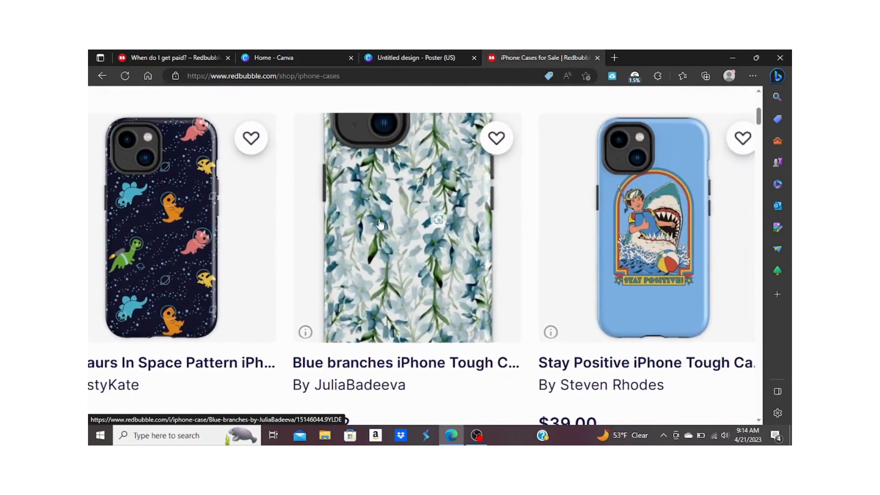
Examine the Stay Positive shark iPhone case design up close.
scroll(480, 265, "down", 5)
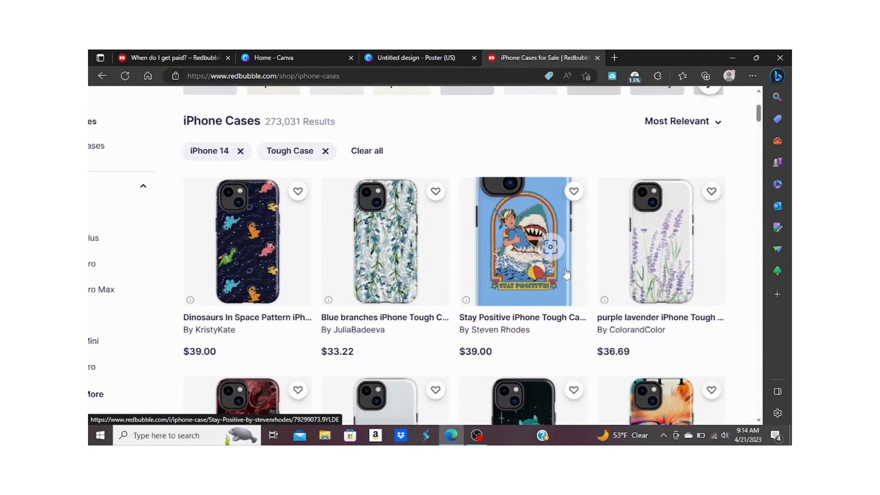
scroll(567, 274, "up", 5)
scroll(532, 246, "up", 3)
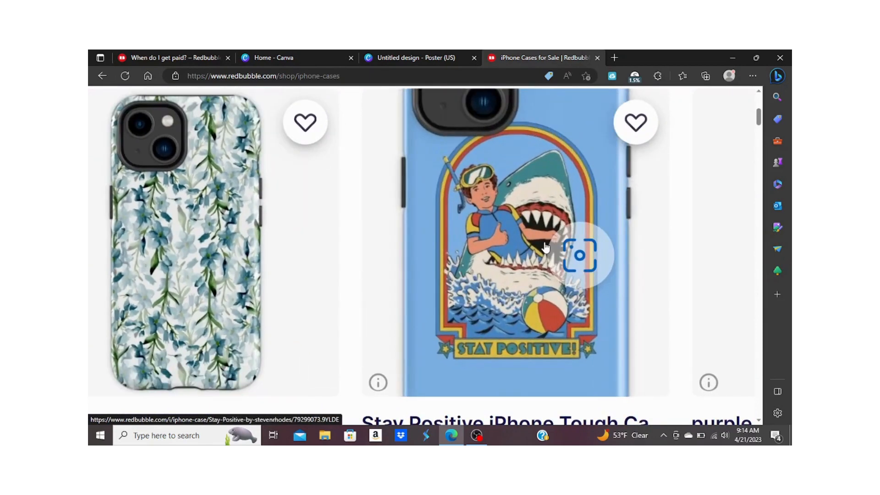
Look over the designs and prices in the first rows of iPhone case listings.
scroll(546, 248, "down", 2)
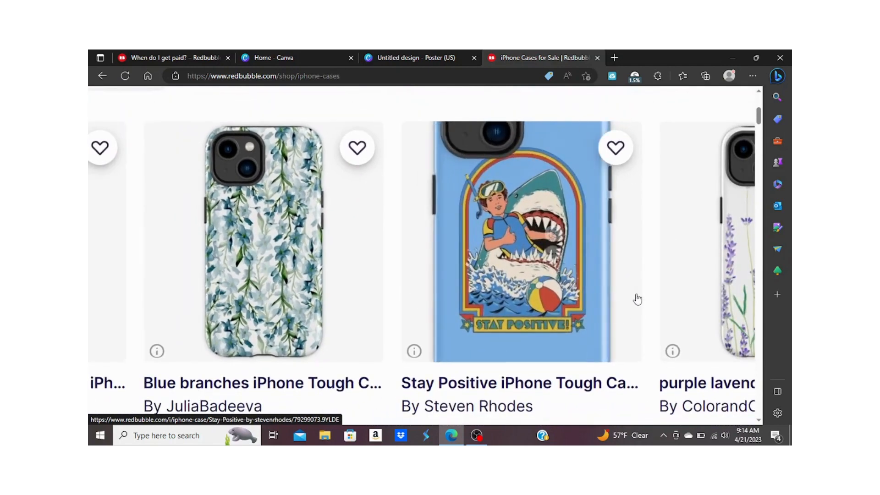
scroll(636, 299, "right", 3)
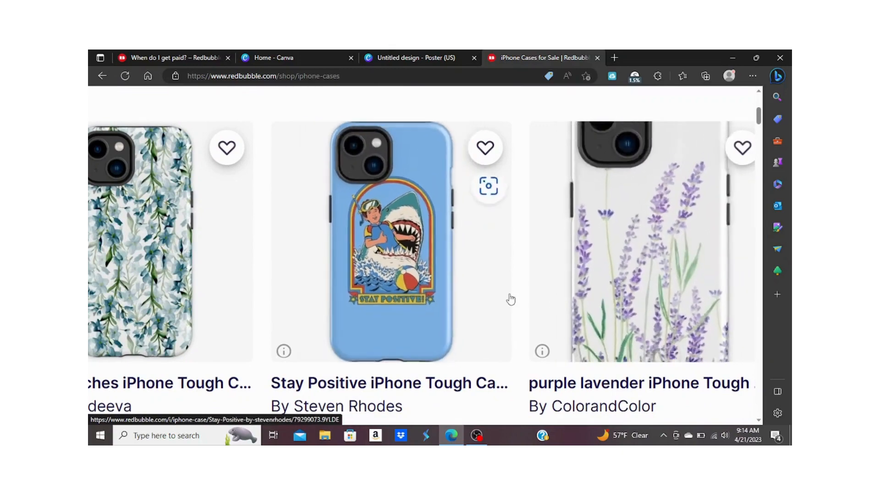
scroll(507, 299, "down", 1)
scroll(651, 298, "down", 3)
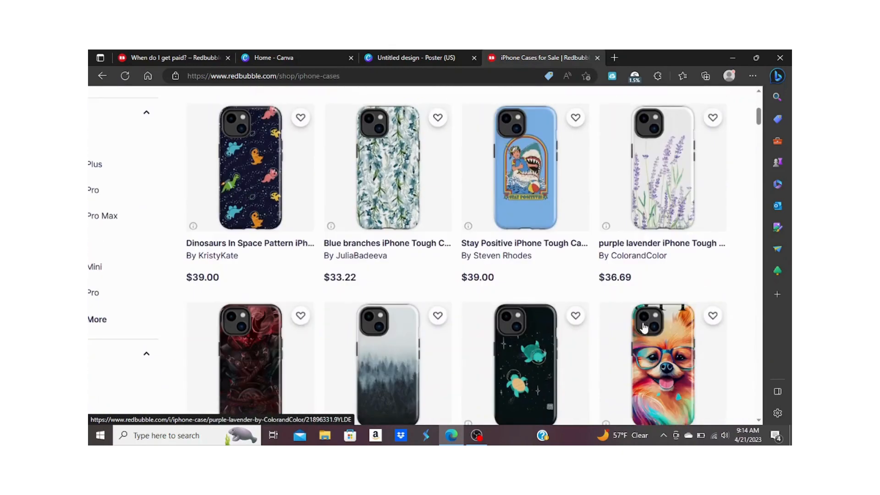
scroll(446, 290, "down", 1)
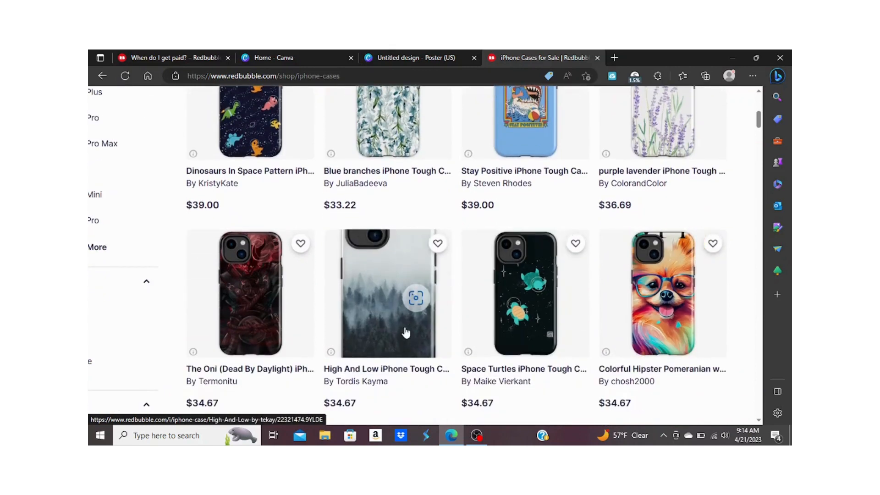
Examine the High And Low forest iPhone case up close, open its product page, and return to the listings.
scroll(405, 333, "up", 5)
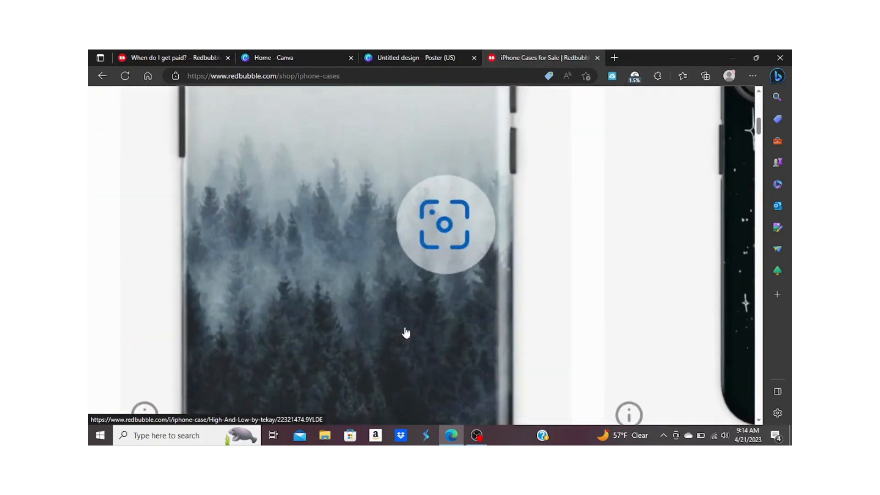
scroll(403, 334, "down", 5)
scroll(404, 333, "up", 6)
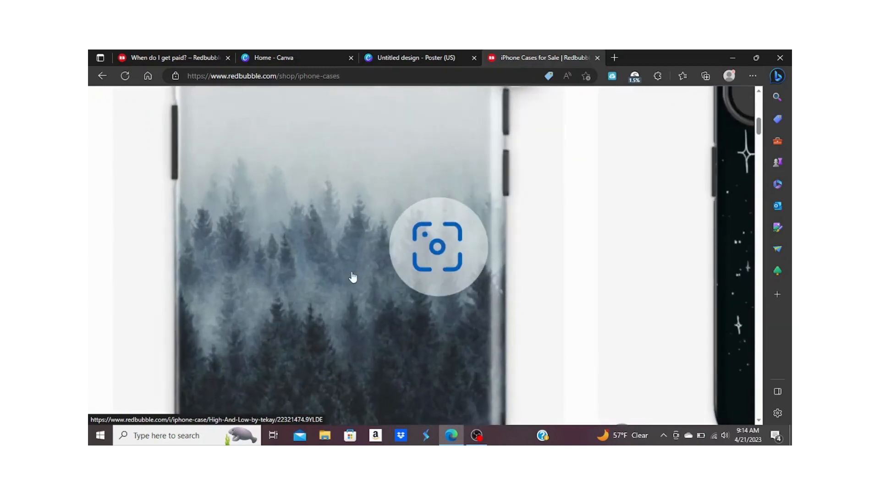
scroll(352, 277, "down", 5)
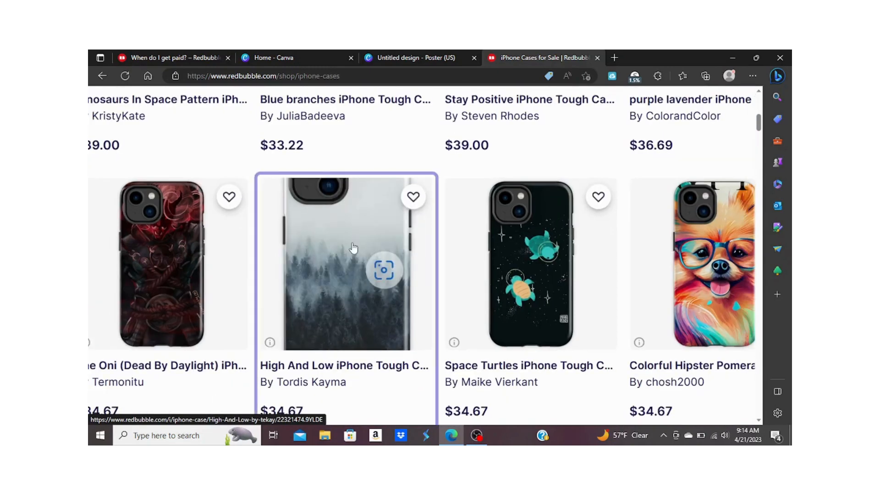
left_click(142, 277)
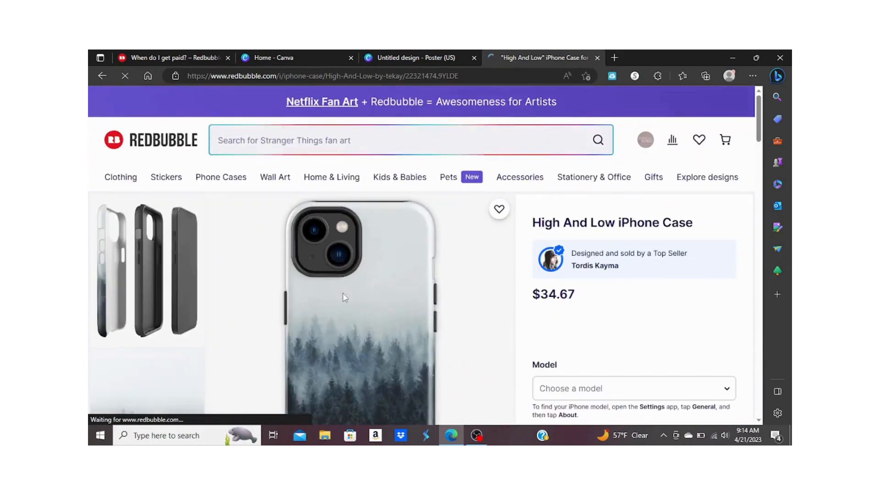
left_click(102, 76)
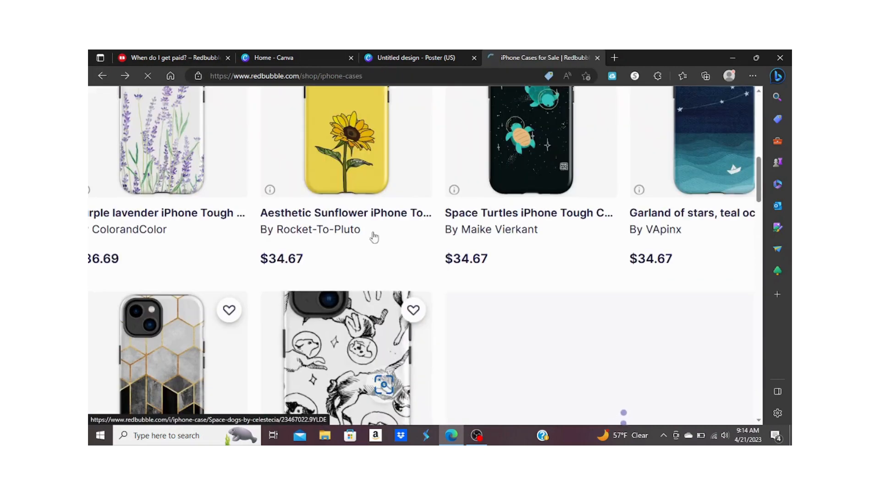
Look through further iPhone case listings, such as the sunflower and floral designs, and the theme categories above them.
scroll(496, 274, "up", 2)
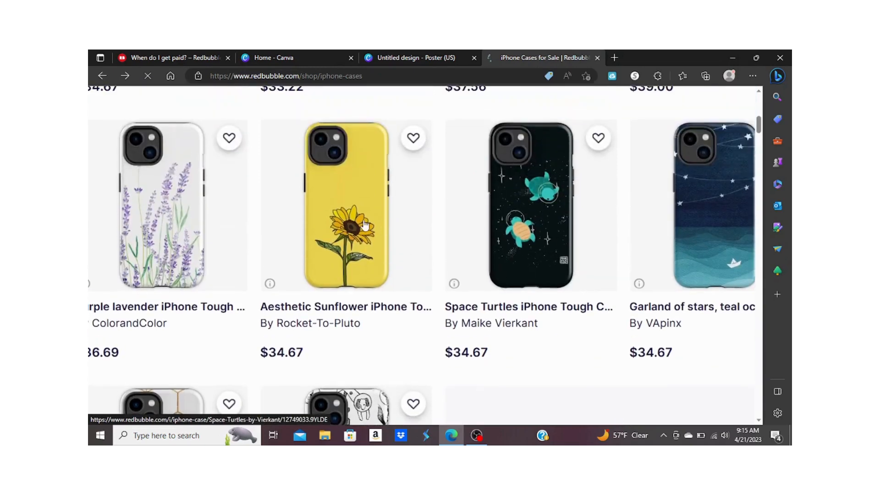
left_click(364, 224)
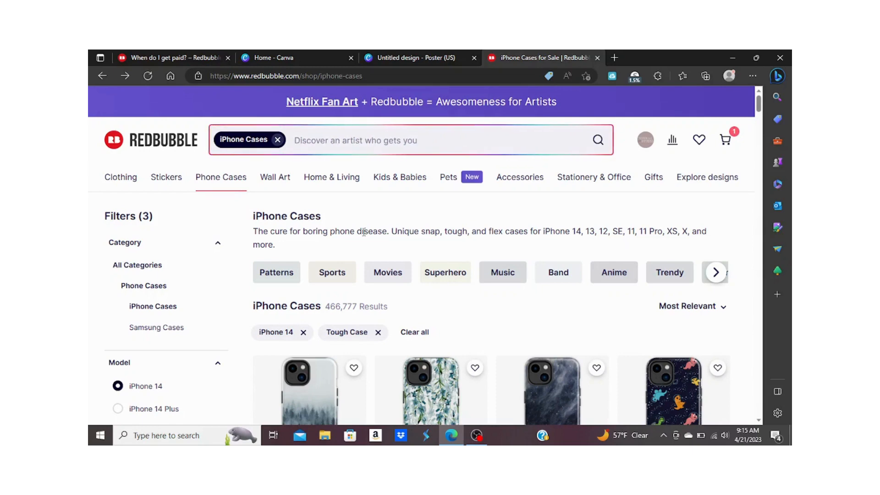
scroll(363, 233, "down", 13)
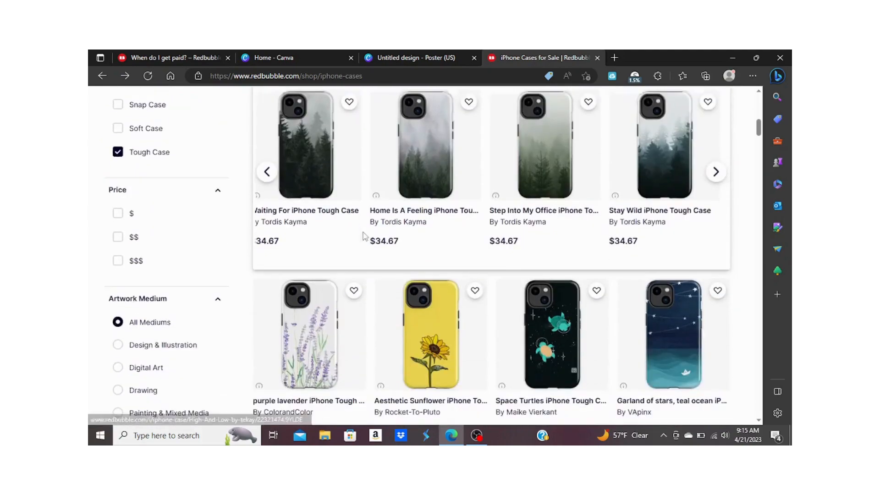
scroll(363, 237, "down", 4)
scroll(363, 236, "down", 3)
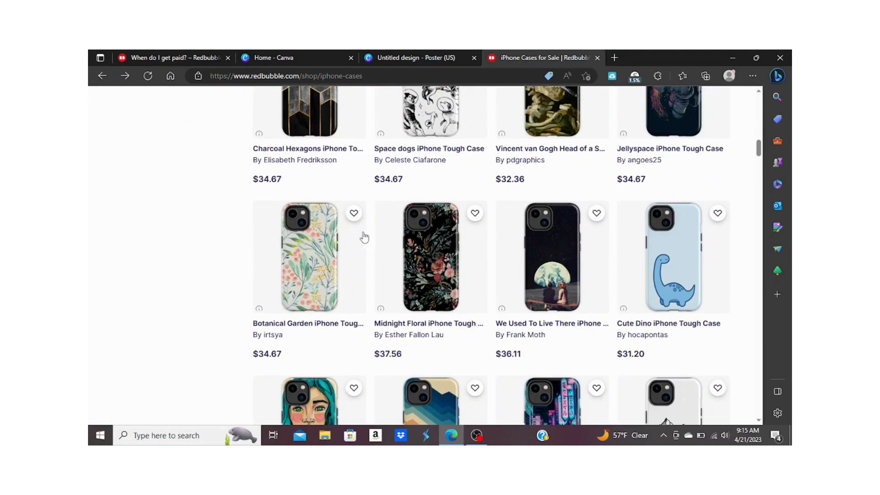
scroll(364, 237, "up", 10)
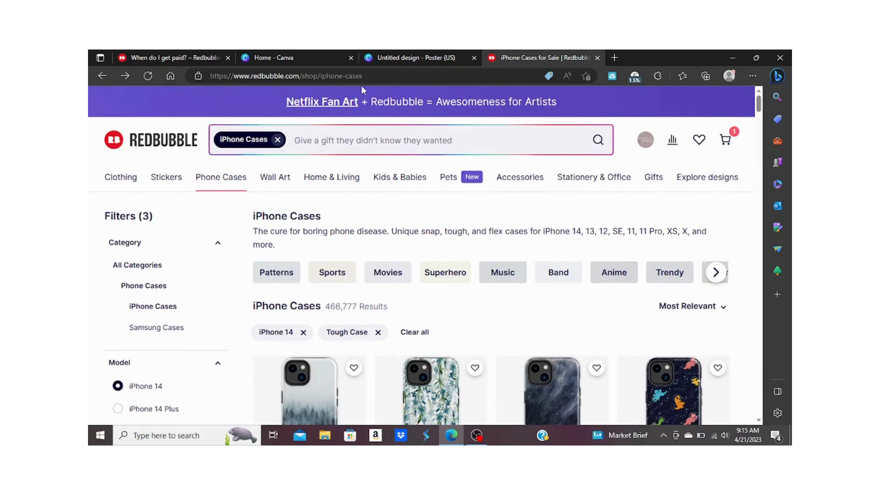
scroll(442, 295, "down", 3)
scroll(443, 298, "up", 3)
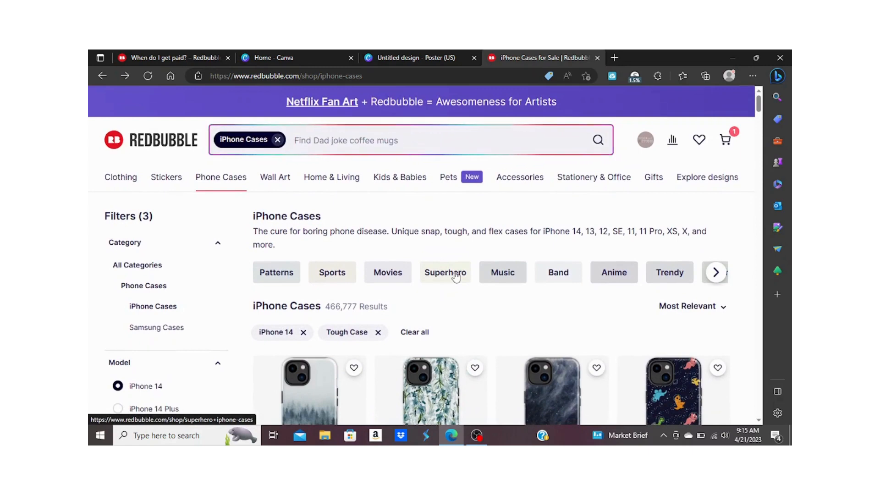
Switch to the untitled poster design in Canva and browse the Elements library's categories.
left_click(403, 59)
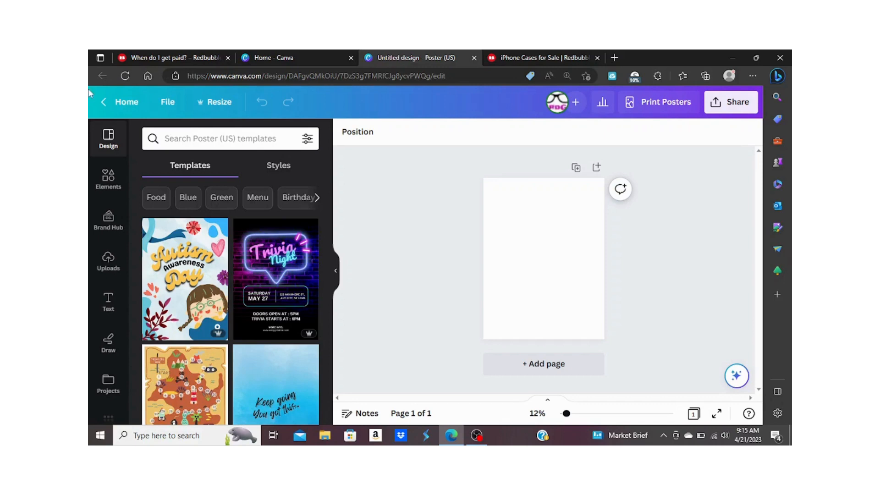
left_click(108, 192)
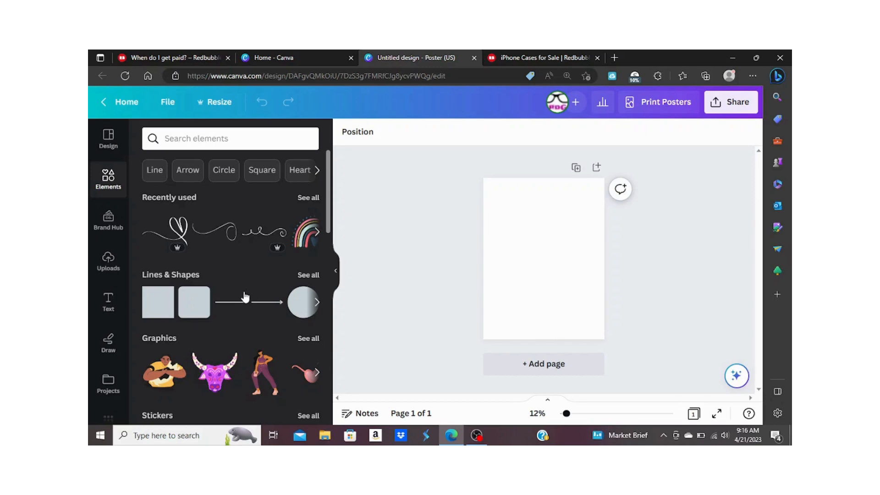
scroll(229, 298, "down", 3)
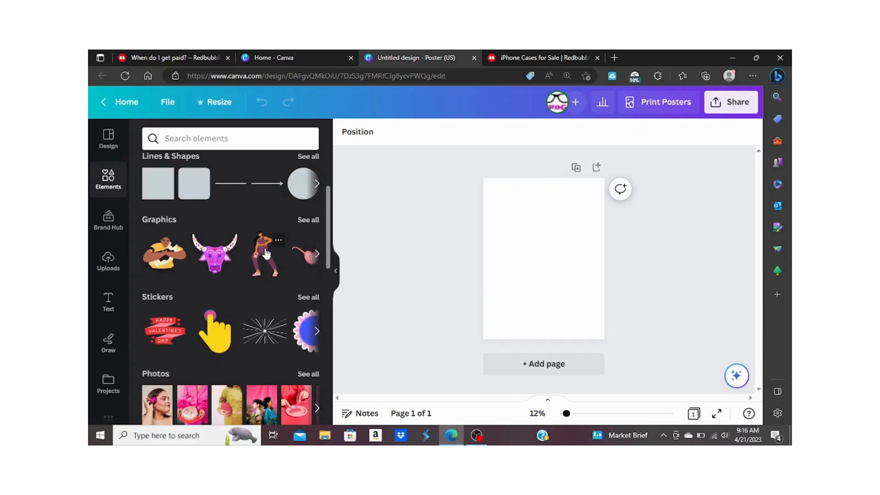
scroll(242, 296, "down", 15)
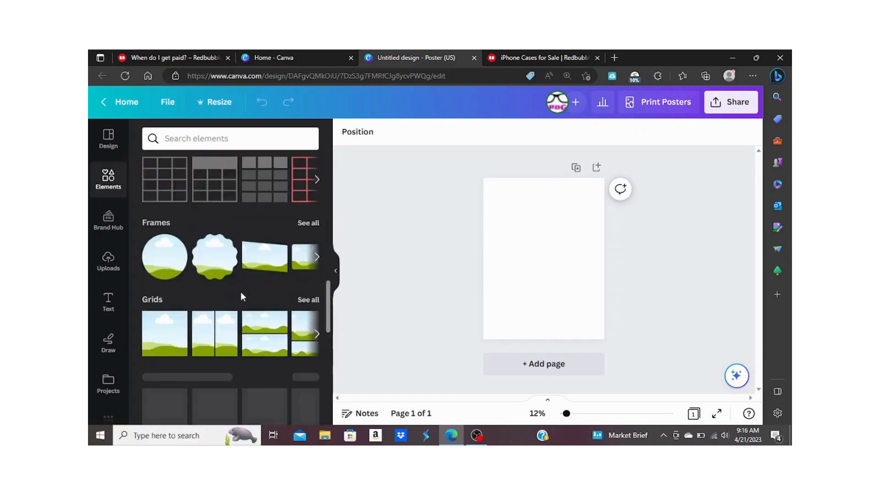
scroll(242, 297, "up", 15)
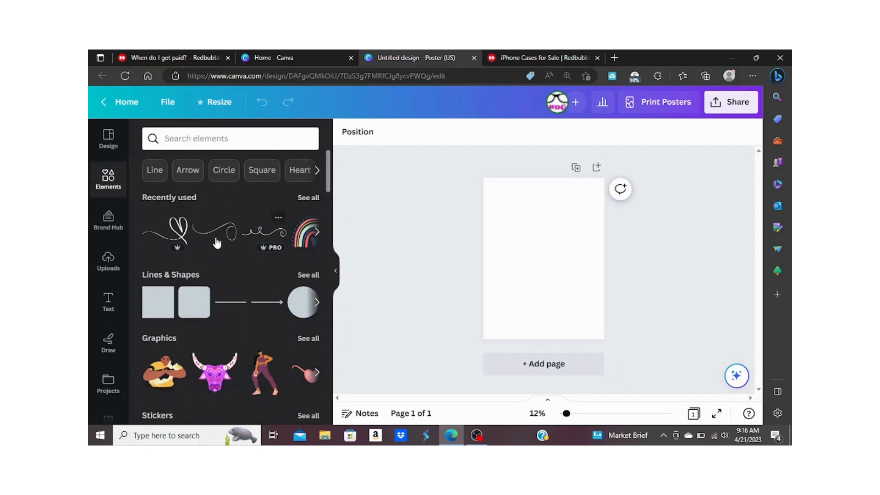
Try the Heart Swirl Line Illustration on the page, remove it, and read its licensing terms for permitted uses.
left_click(182, 232)
key("Delete")
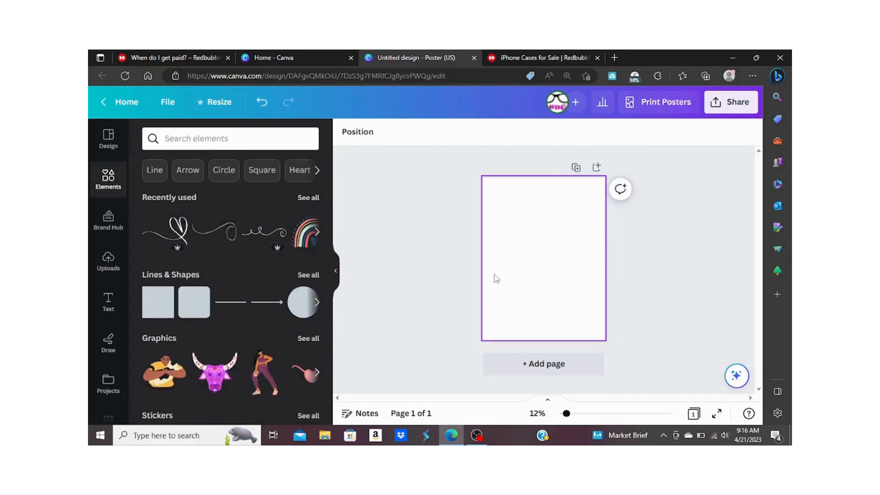
left_click(178, 219)
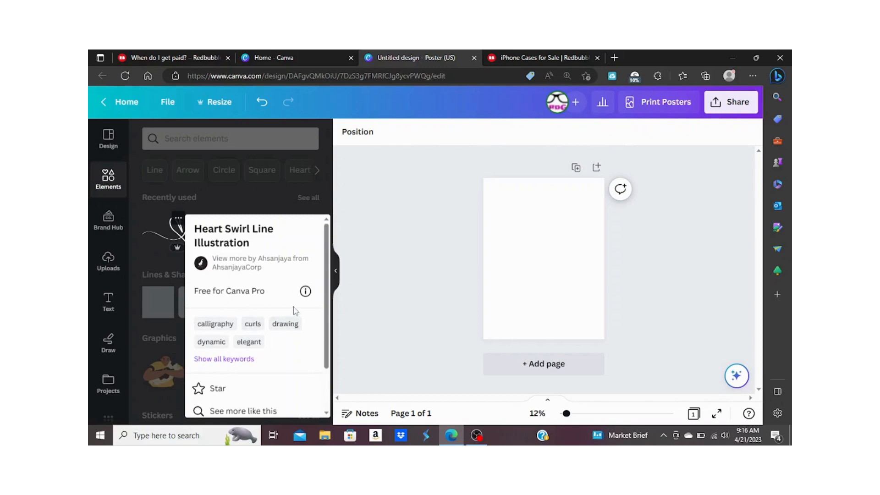
mouse_move(306, 296)
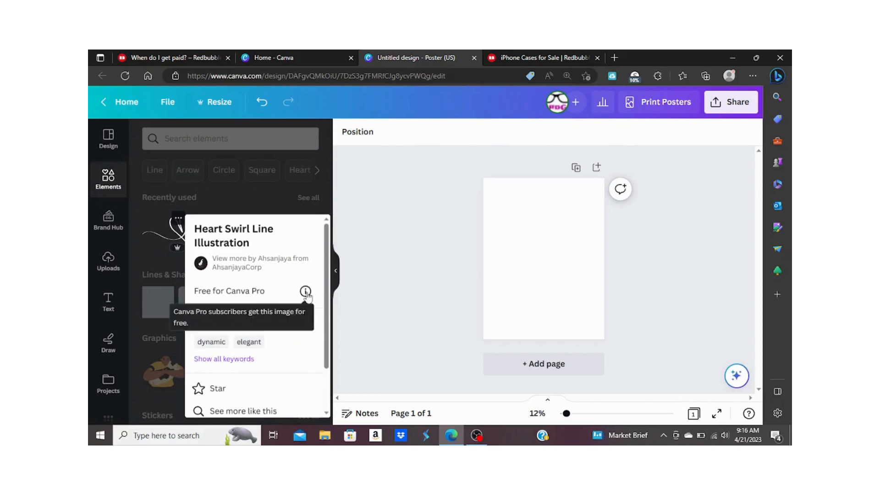
left_click(305, 292)
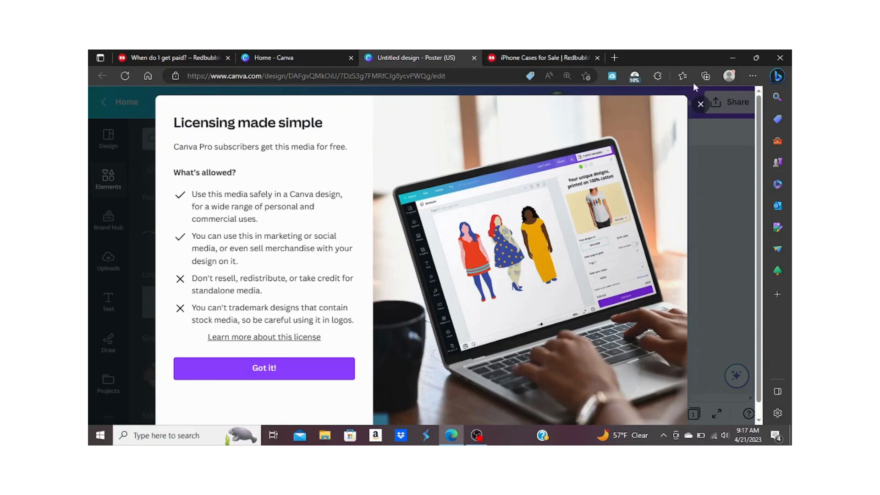
left_click(701, 104)
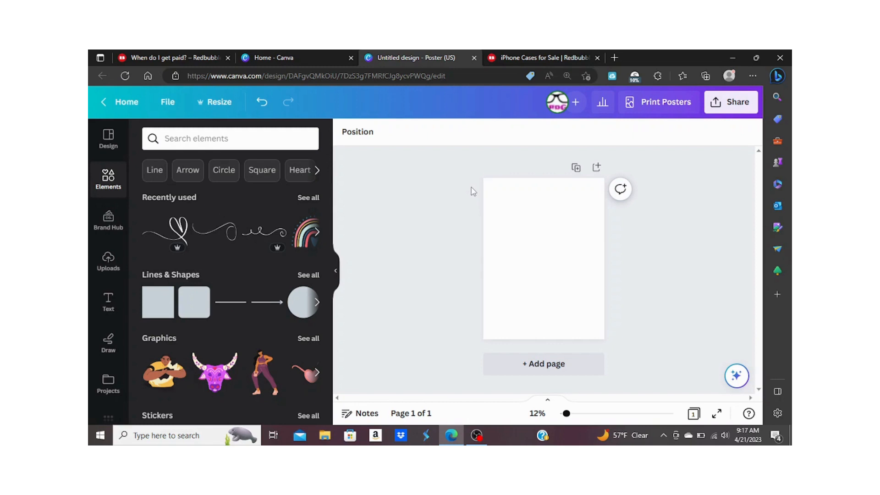
Browse more recently used elements and the photo, video and audio categories in the Elements library.
left_click(317, 232)
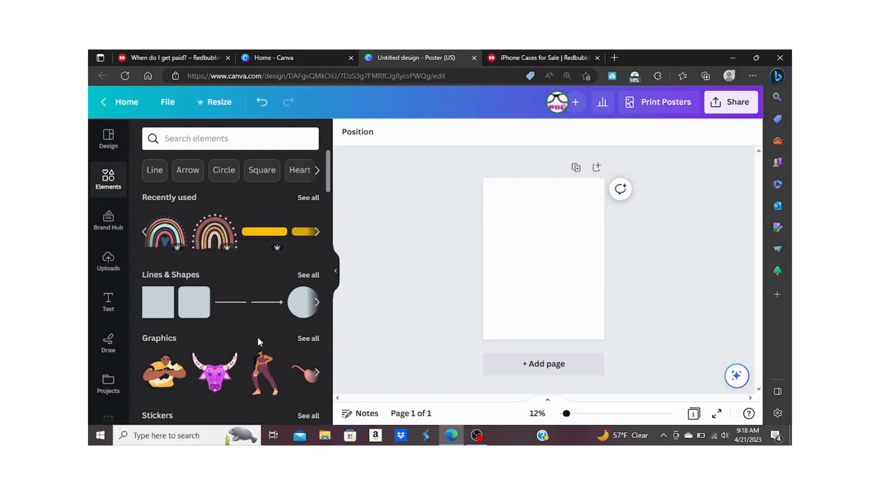
scroll(258, 337, "down", 3)
scroll(257, 337, "down", 3)
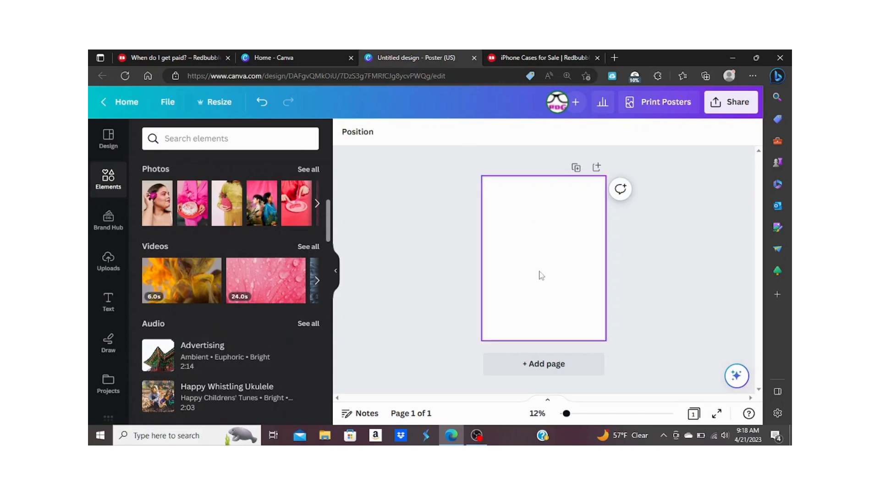
Set the blank poster page's background colour to solid black.
scroll(542, 275, "up", 3)
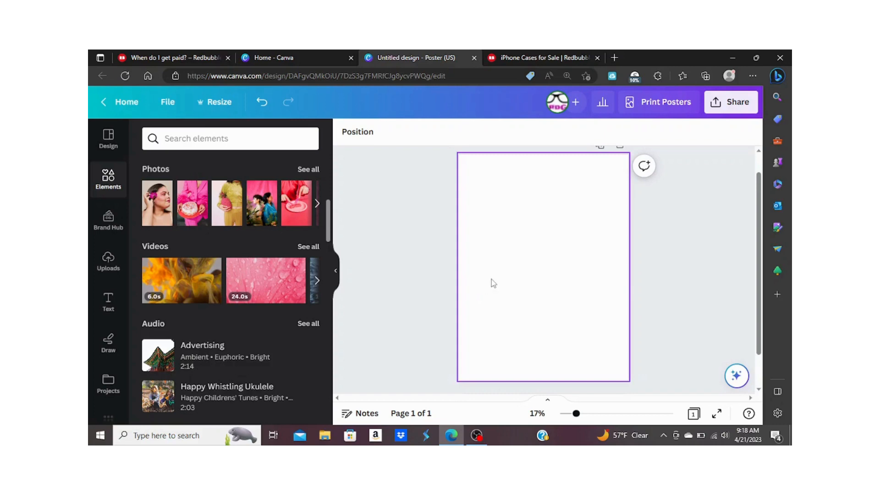
left_click(521, 265)
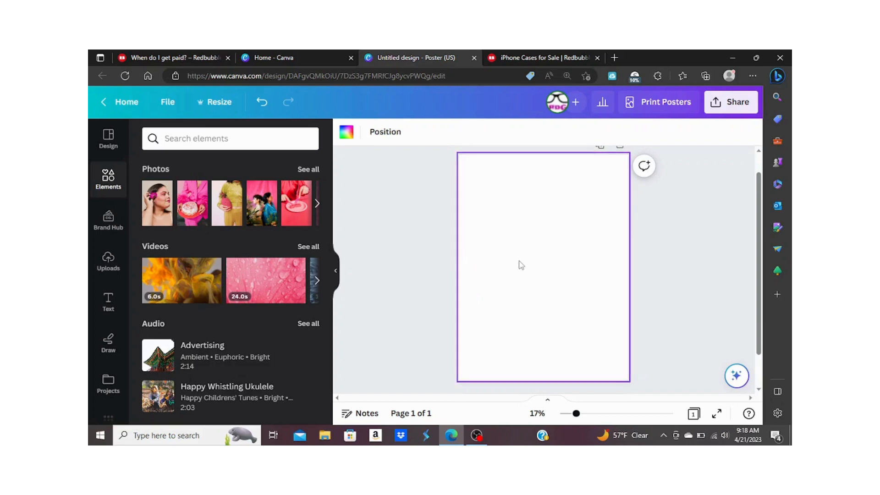
left_click(351, 134)
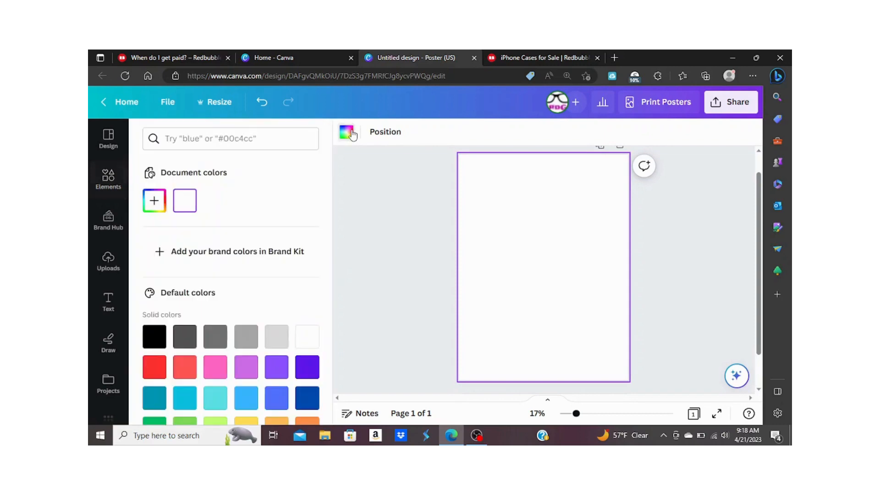
left_click(153, 336)
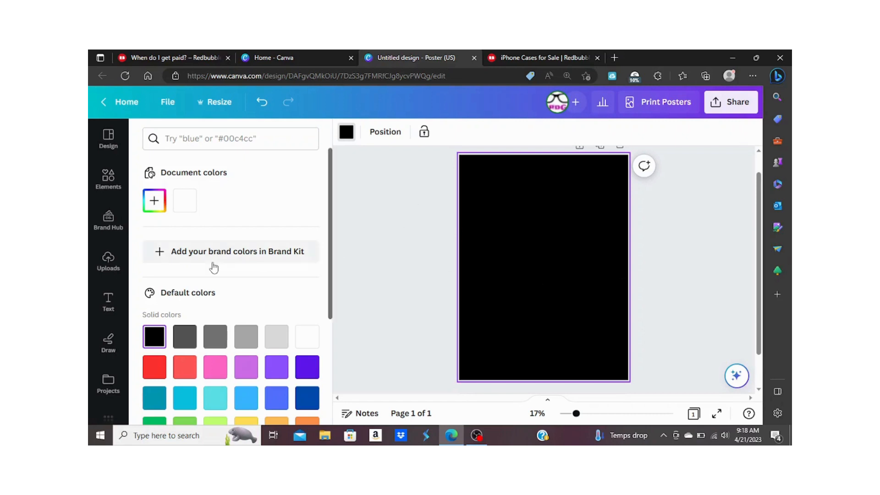
Search the Elements library for "flower" and show all matching graphics.
left_click(107, 179)
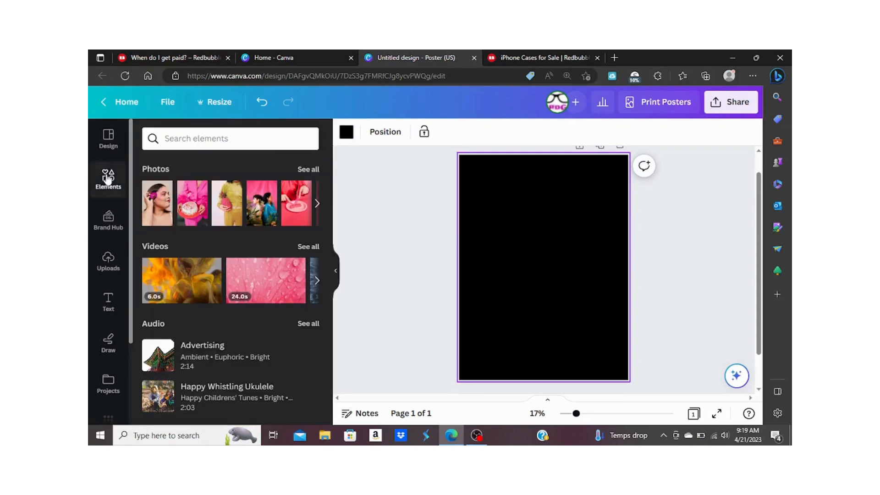
left_click(218, 137)
type("flower")
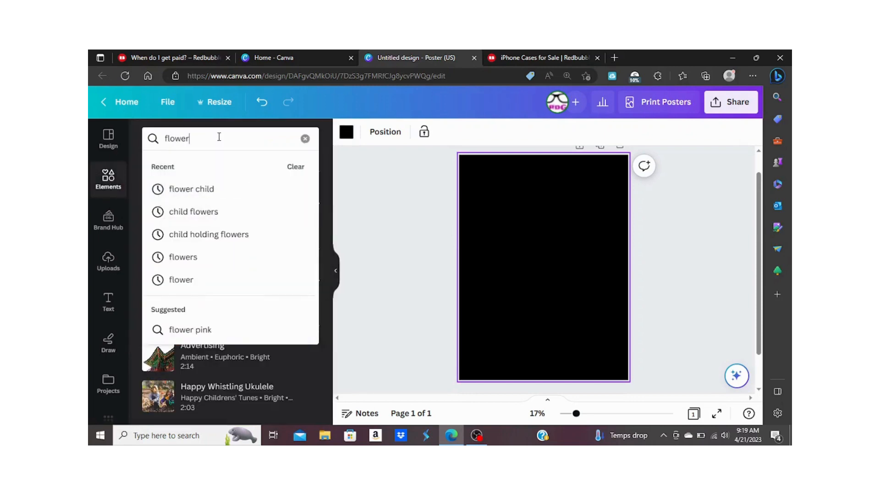
key("Return")
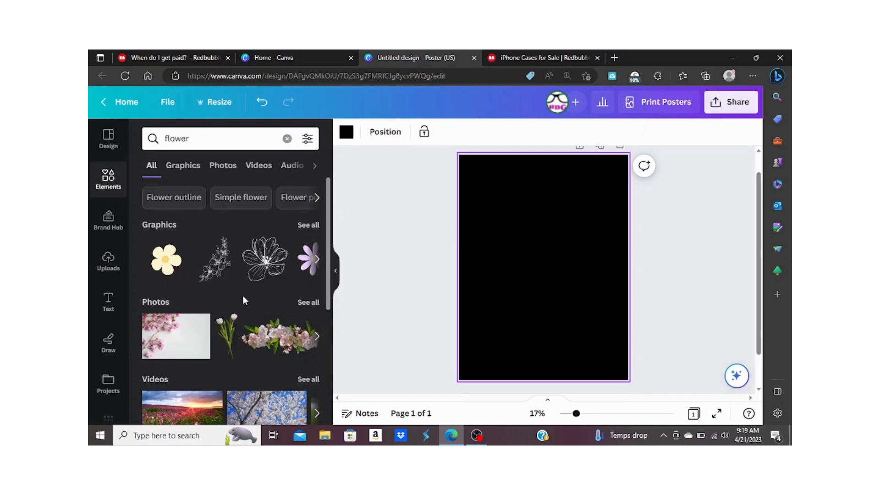
left_click(312, 228)
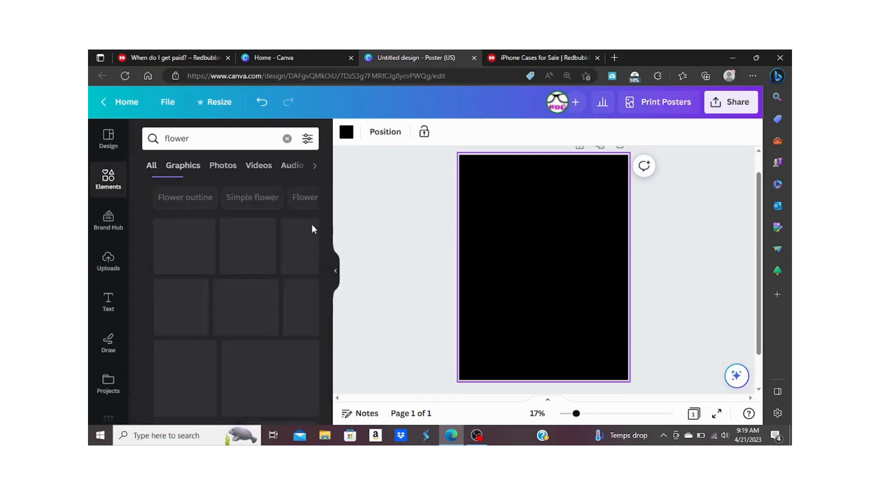
Browse the flower graphics for a yellow sunflower that suits the black page.
scroll(206, 322, "down", 5)
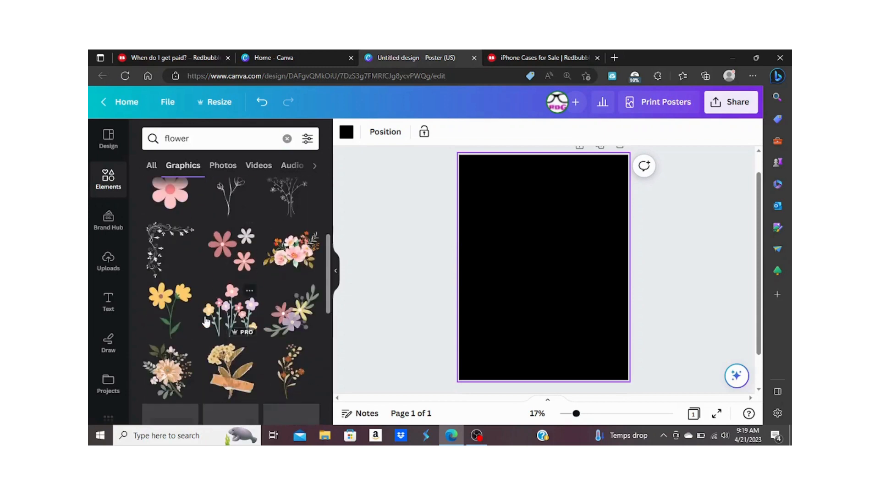
scroll(206, 322, "down", 3)
scroll(206, 323, "down", 6)
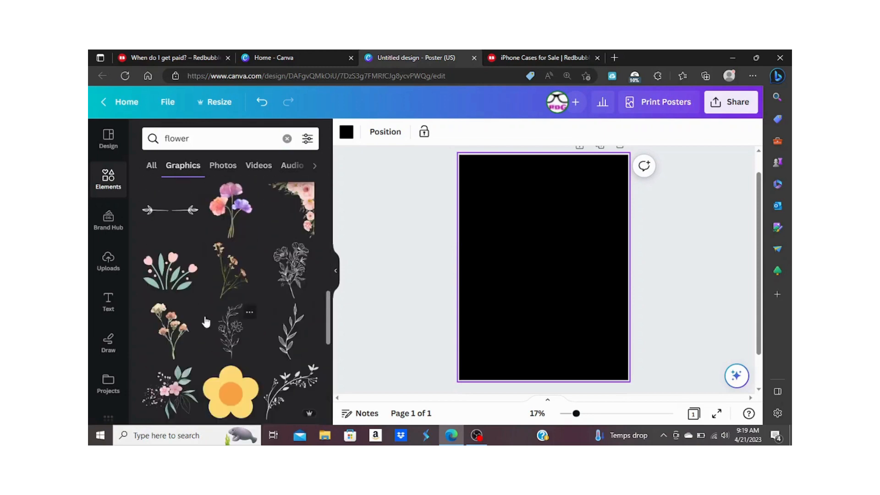
scroll(243, 323, "down", 2)
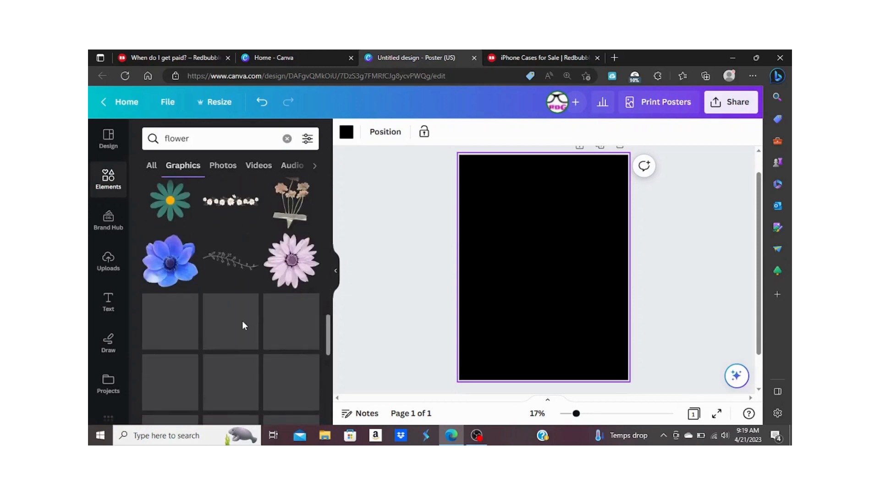
scroll(224, 346, "down", 4)
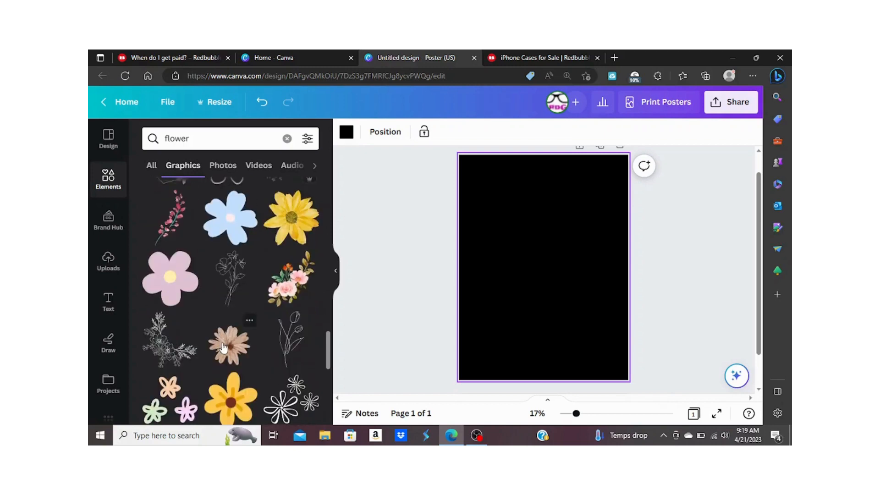
scroll(224, 347, "down", 5)
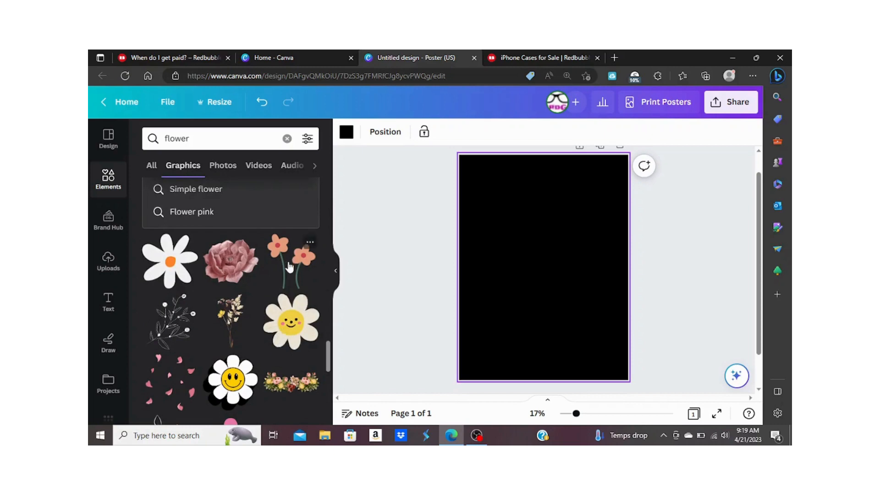
scroll(289, 267, "down", 8)
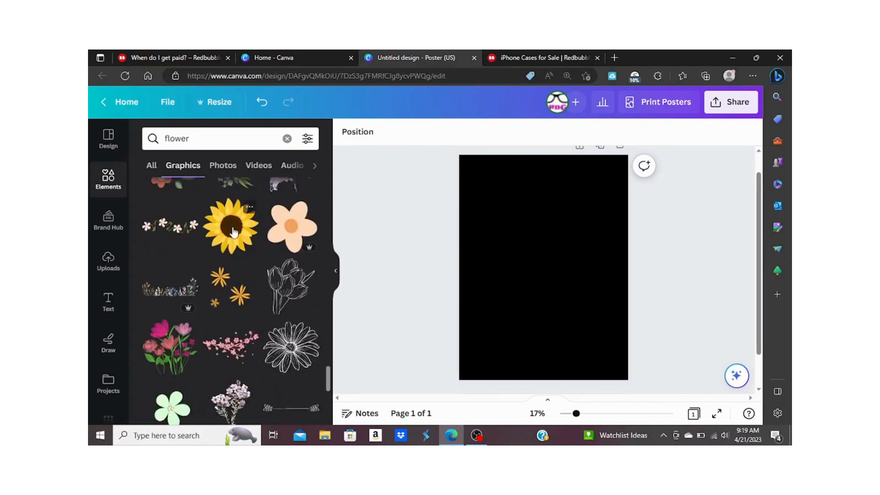
Try the yellow sunflower graphic from the search results at about half size on the page, and remove it.
left_click(233, 232)
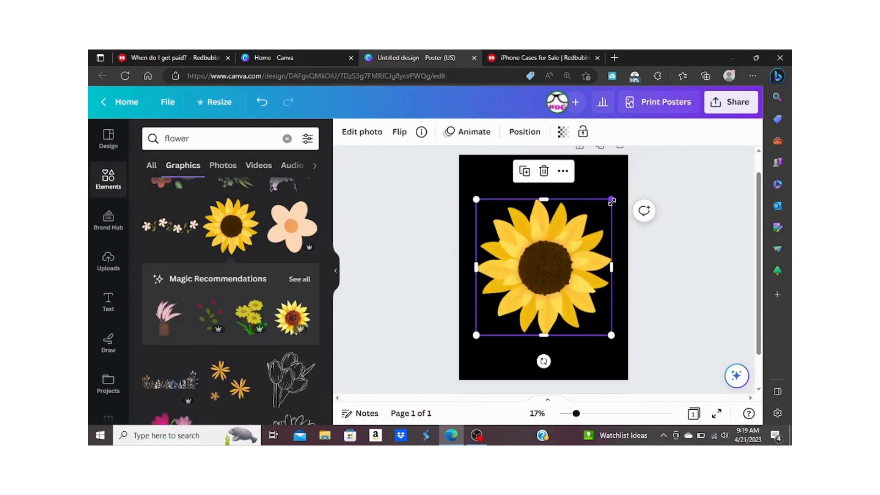
left_click_drag(612, 200, 551, 260)
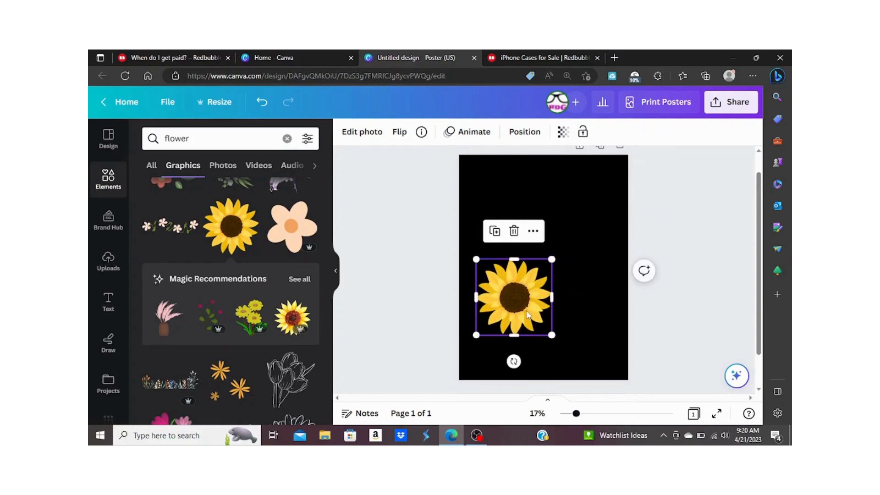
key("Delete")
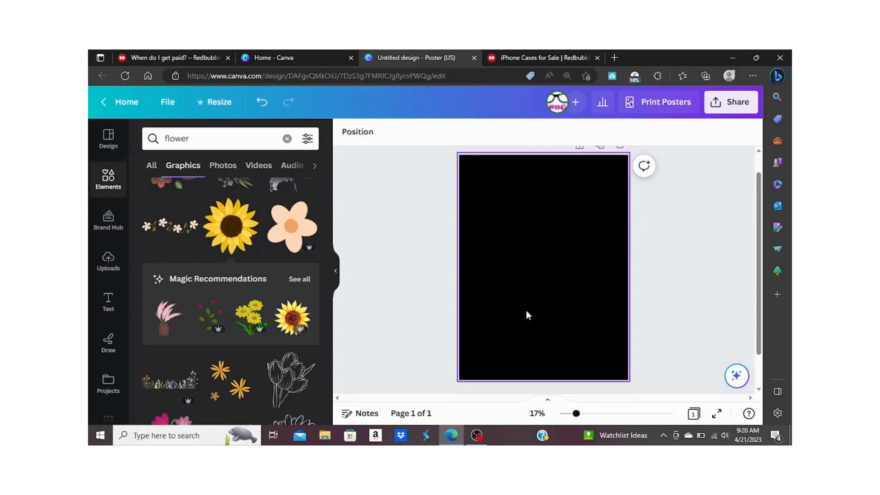
Add the recommended sunflower with the speckled reddish-brown centre, shrink it to about half size and centre it on the page.
left_click(296, 318)
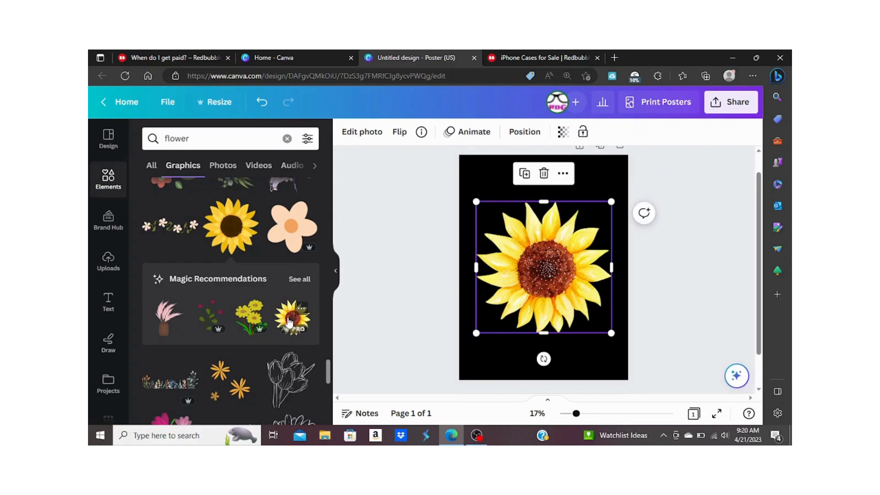
left_click_drag(611, 202, 552, 256)
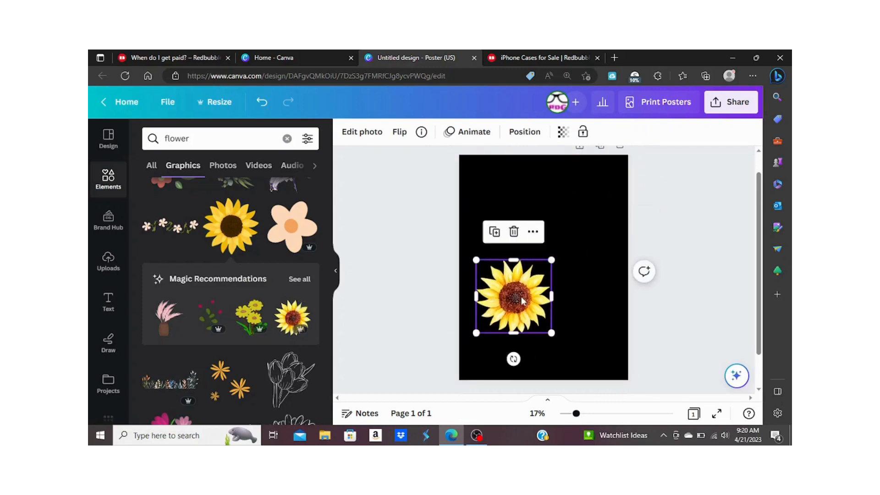
left_click_drag(522, 299, 550, 267)
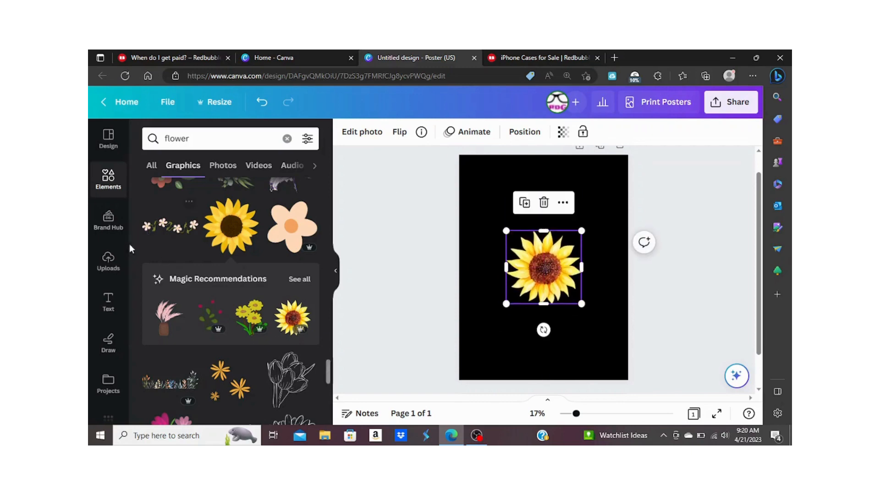
Examine the default text styles, recently used text and font combinations available for the poster.
left_click(108, 301)
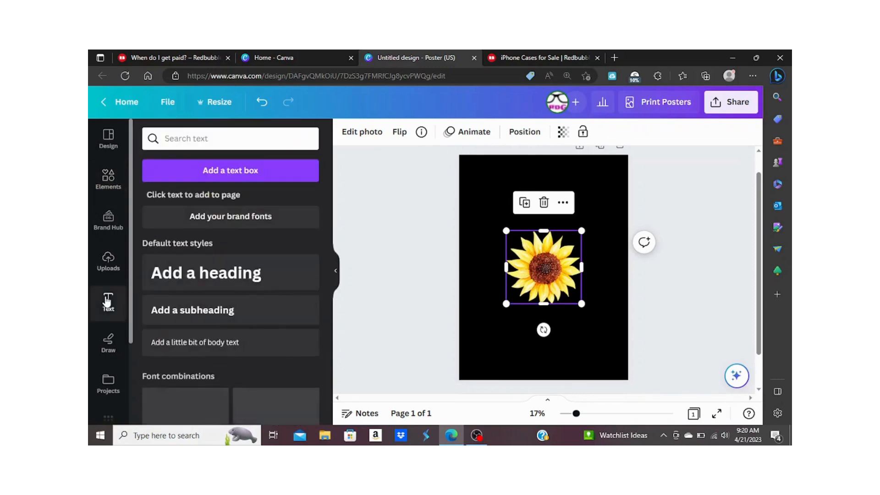
scroll(208, 295, "down", 4)
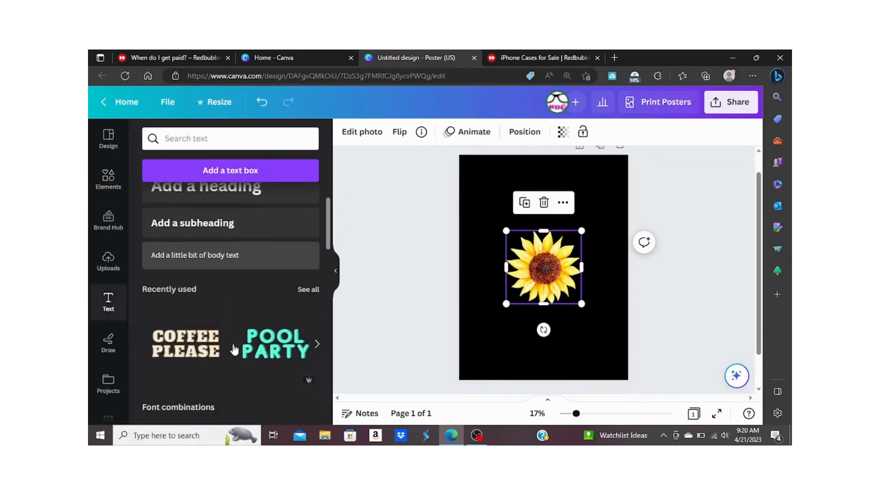
scroll(235, 349, "down", 7)
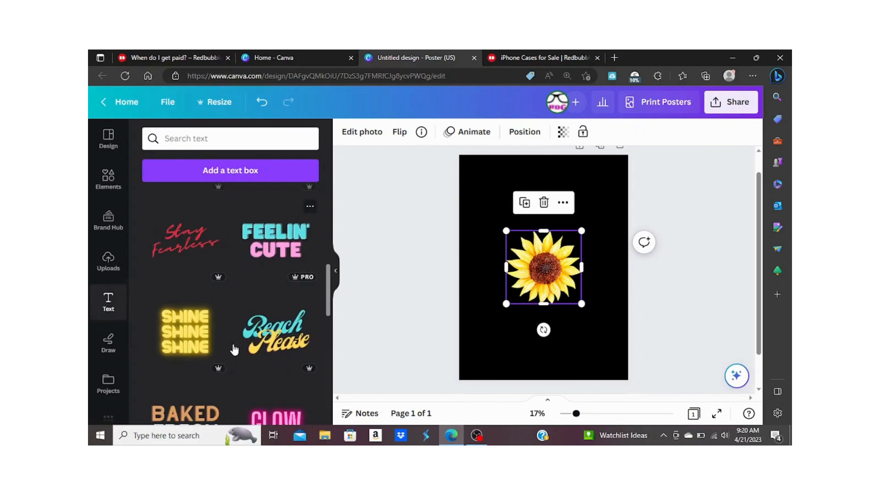
scroll(234, 350, "down", 5)
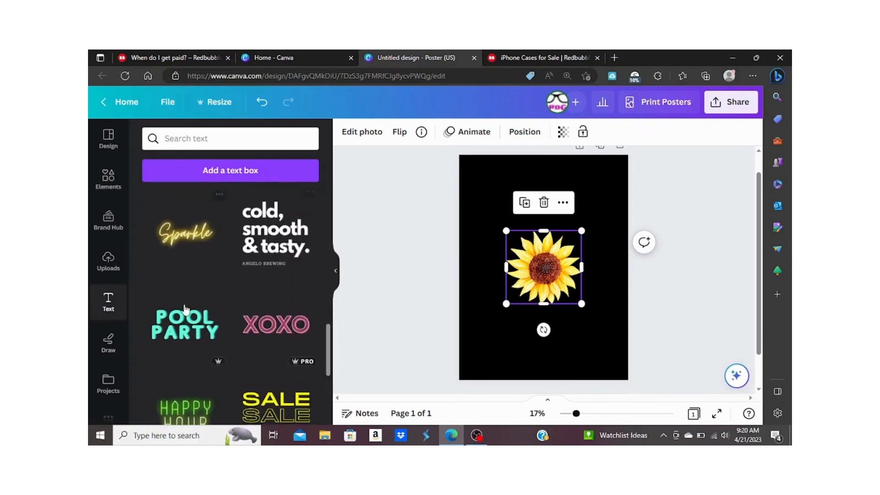
scroll(255, 324, "down", 5)
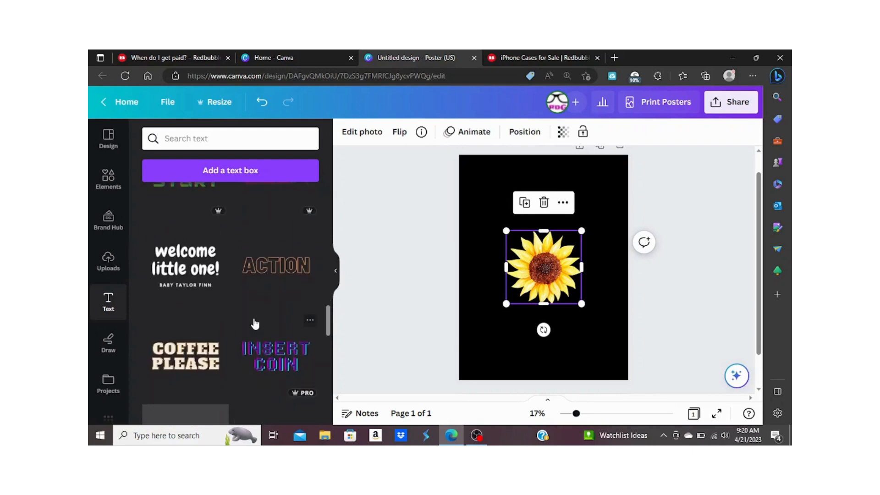
scroll(256, 324, "down", 8)
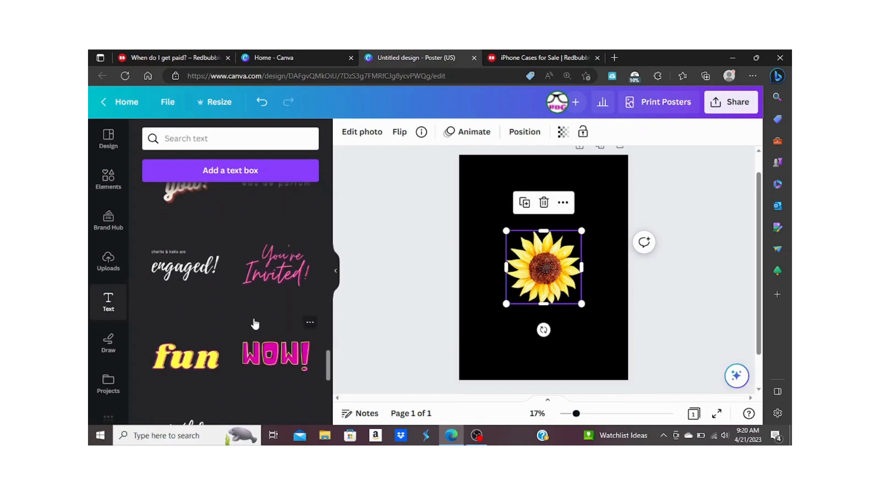
scroll(256, 324, "down", 2)
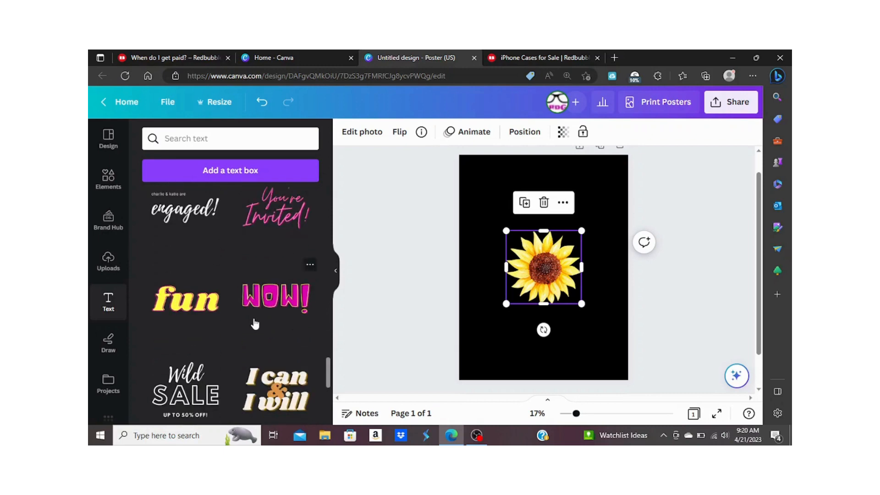
scroll(256, 324, "up", 1)
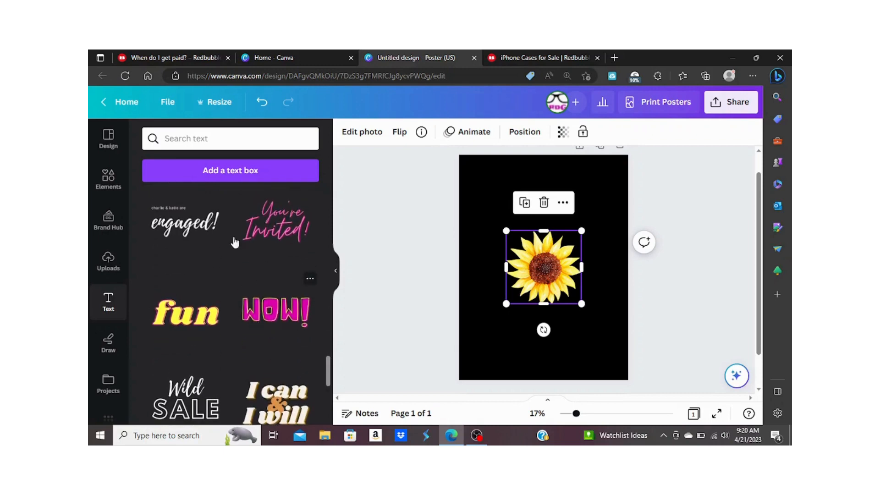
scroll(267, 316, "down", 4)
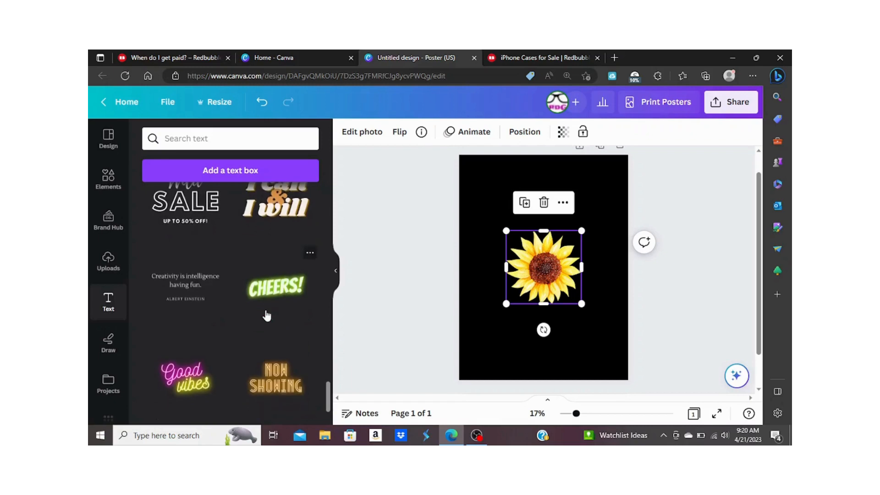
scroll(267, 317, "down", 3)
scroll(267, 316, "up", 3)
scroll(267, 316, "down", 3)
scroll(268, 316, "up", 10)
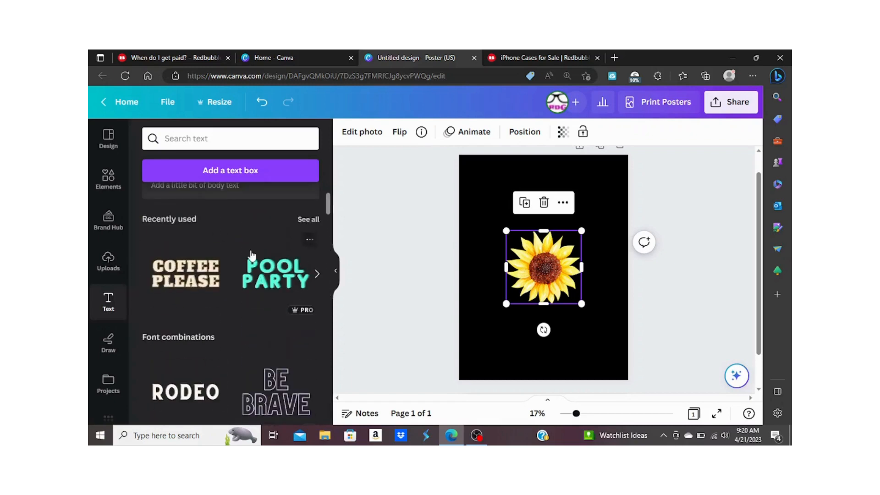
scroll(219, 238, "up", 3)
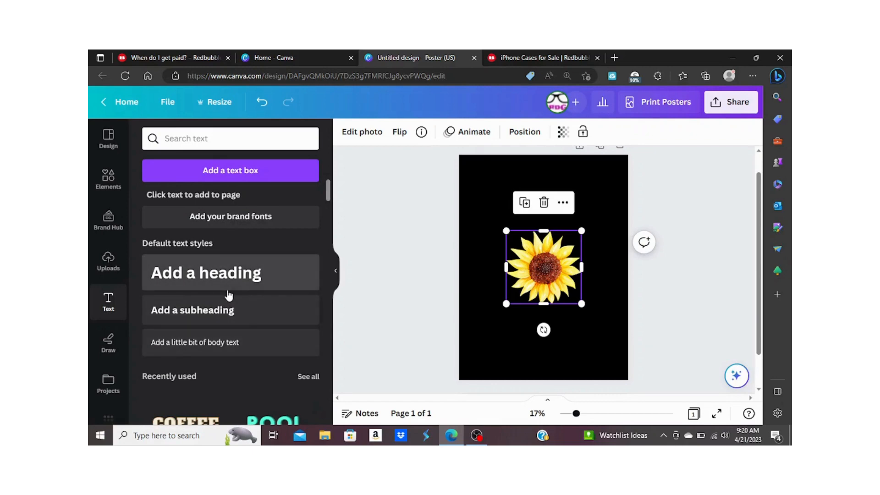
Add a heading reading "Choose Kindness..." above the sunflower and widen its text box to fit the wording on two lines.
left_click(244, 263)
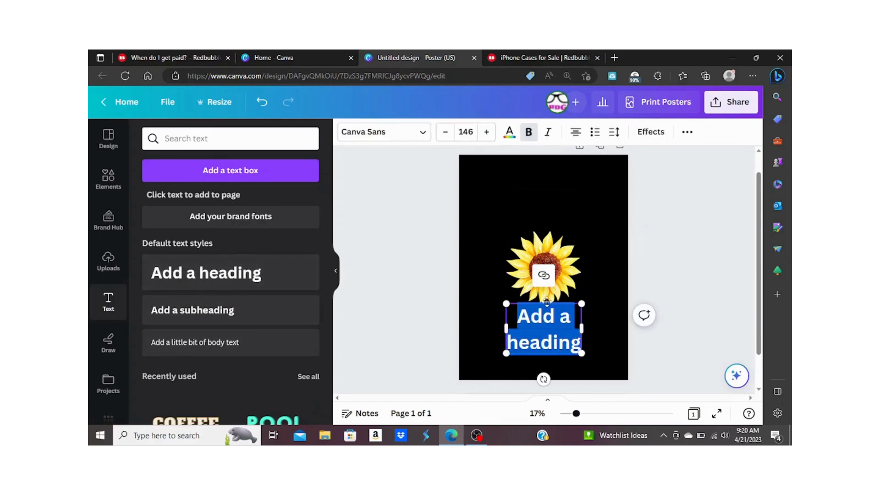
left_click_drag(551, 315, 531, 163)
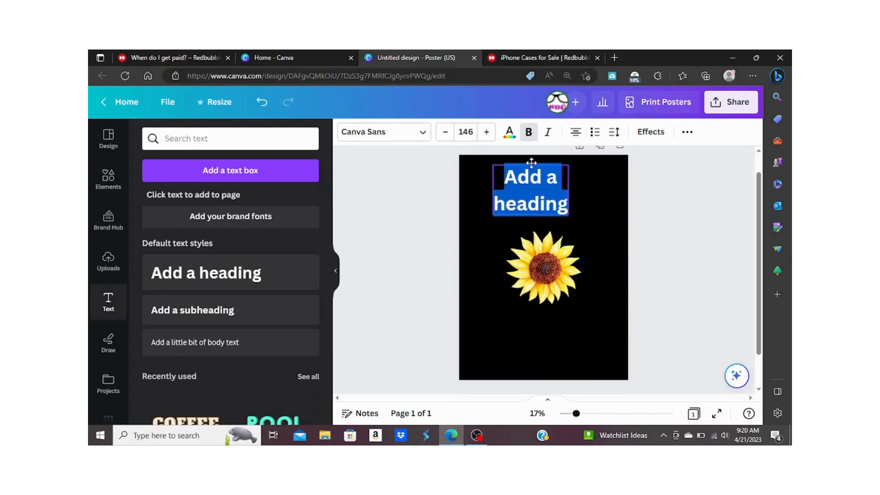
type("Choose Kin")
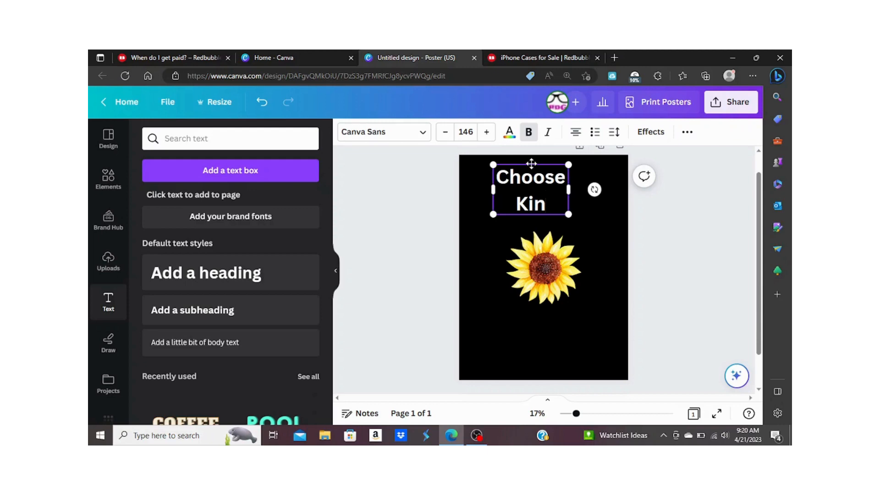
type("dness")
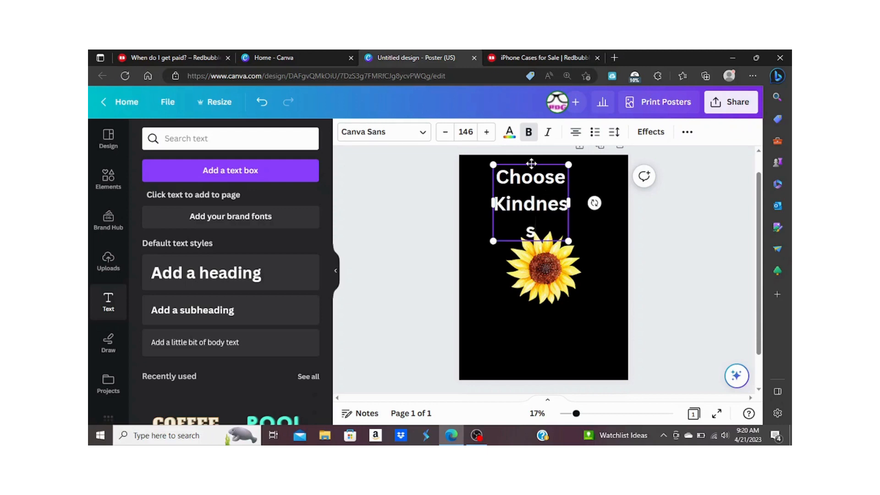
type("...")
left_click_drag(571, 203, 611, 190)
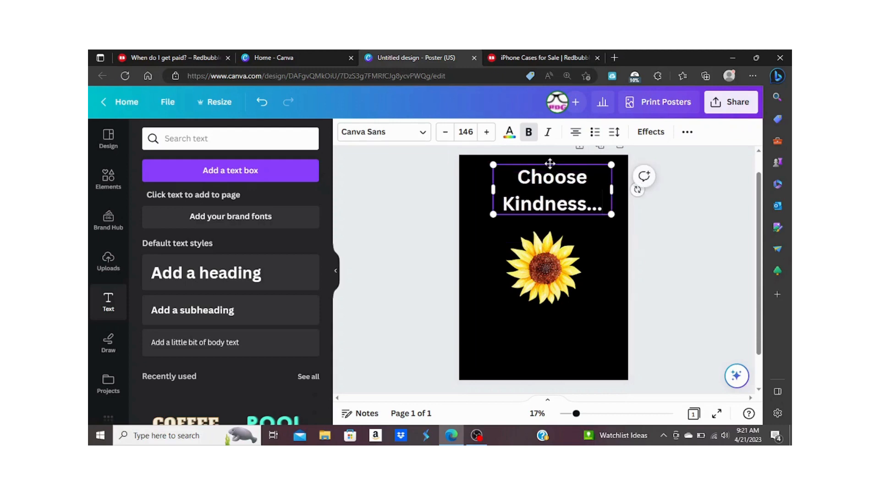
Move the heading centrally beneath the sunflower and shift both upwards, leaving a small gap between them.
left_click_drag(556, 167, 544, 302)
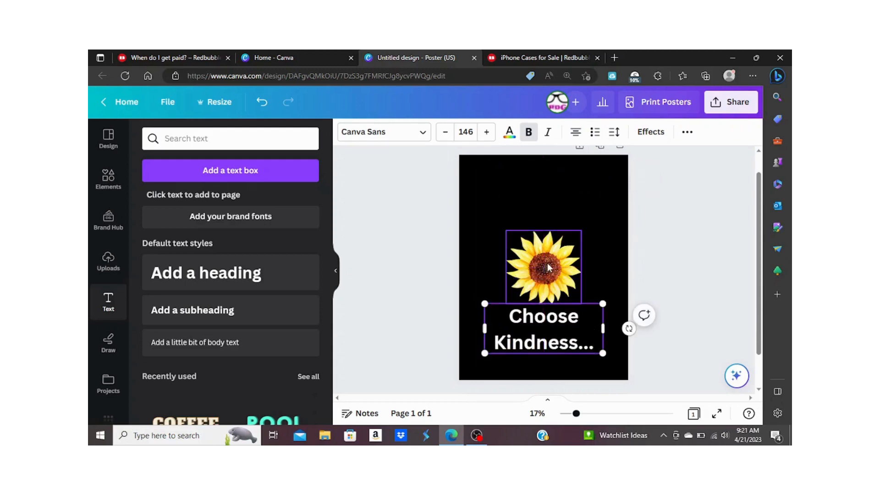
left_click_drag(548, 265, 545, 244)
mouse_move(549, 323)
left_mouse_down()
mouse_move(549, 293)
mouse_move(550, 309)
left_mouse_up()
left_click_drag(542, 238, 542, 227)
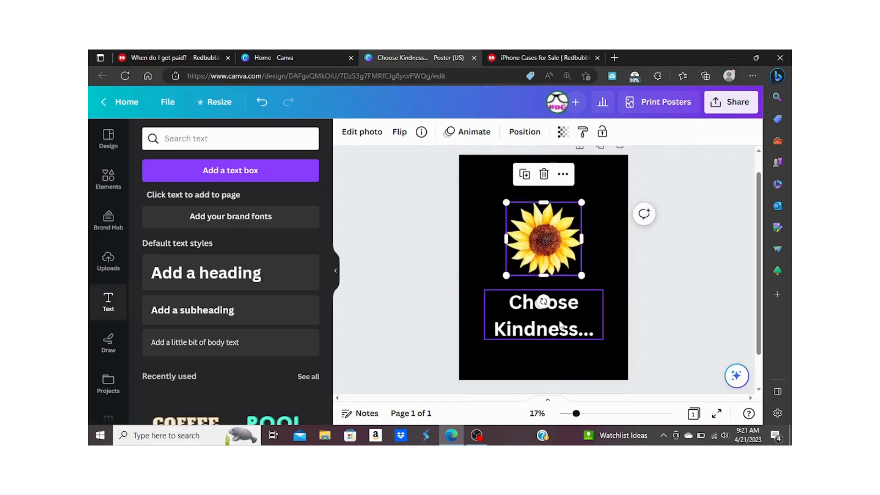
left_click_drag(562, 320, 557, 311)
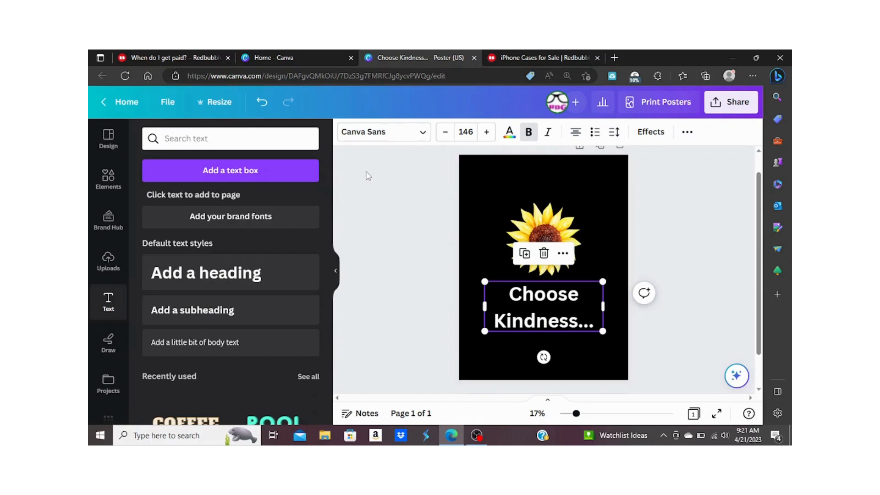
Try the Alex Brush font on the "Choose Kindness..." heading, and switch it to Lucida Calligraphy.
left_click(422, 134)
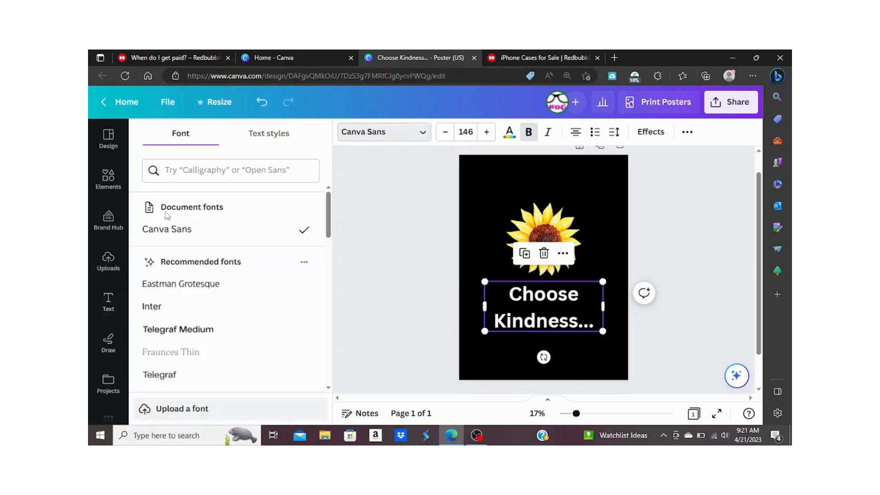
scroll(194, 301, "down", 5)
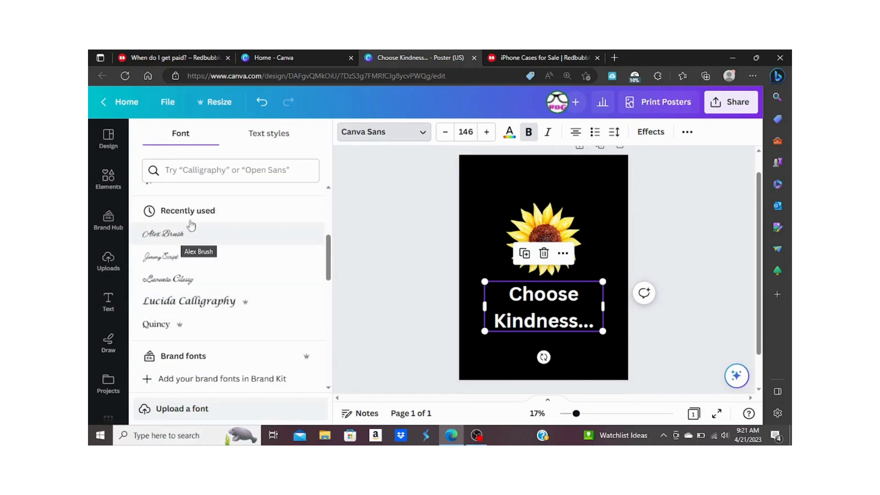
left_click(183, 235)
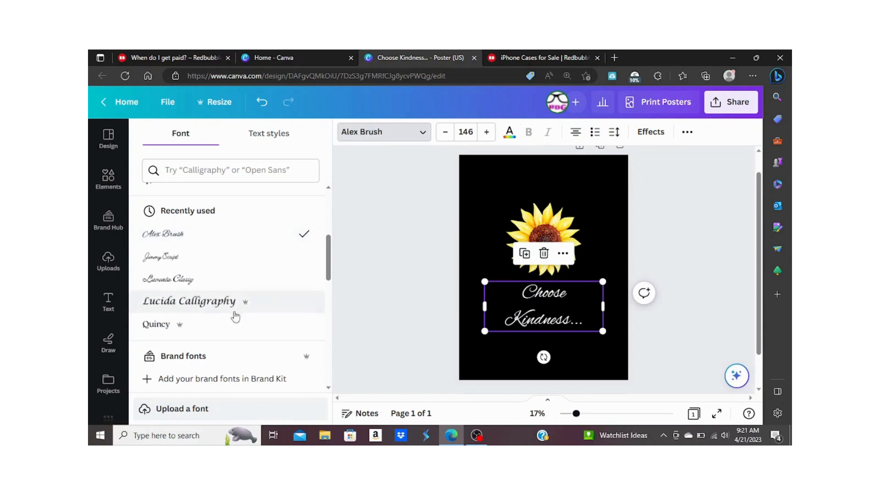
left_click(205, 307)
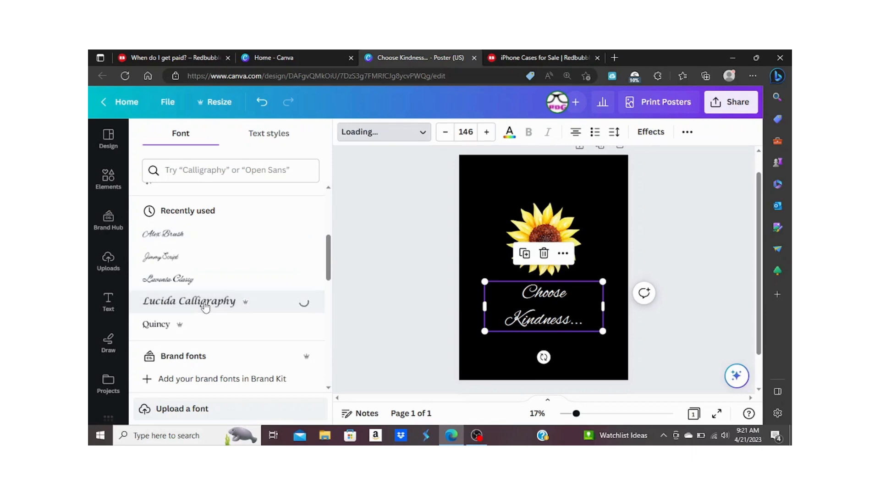
Set the heading's font to Alex Brush after comparing Jimmy Script and Lavonia Classy, and widen its centred text box to fit one line.
left_click(206, 261)
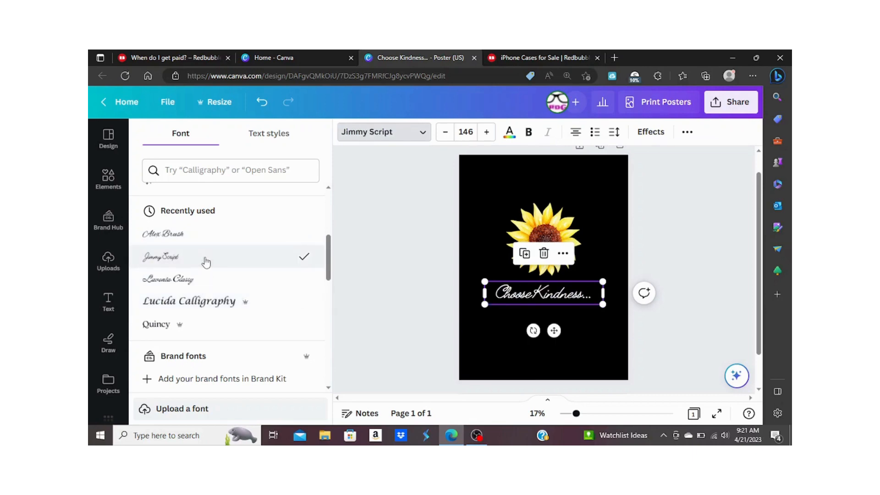
left_click(201, 281)
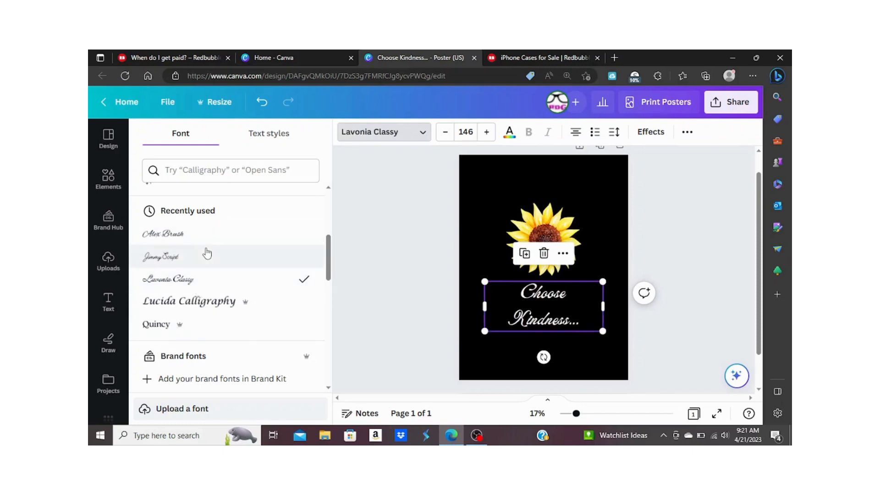
left_click(212, 234)
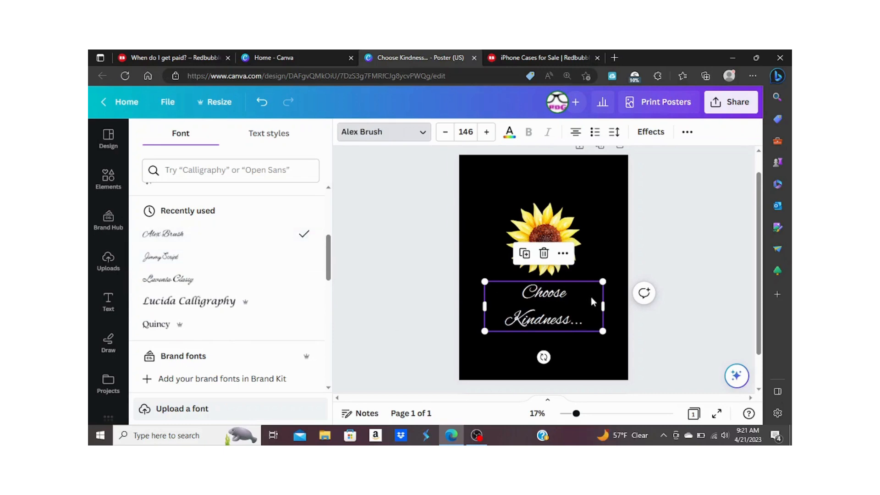
left_click_drag(603, 306, 669, 294)
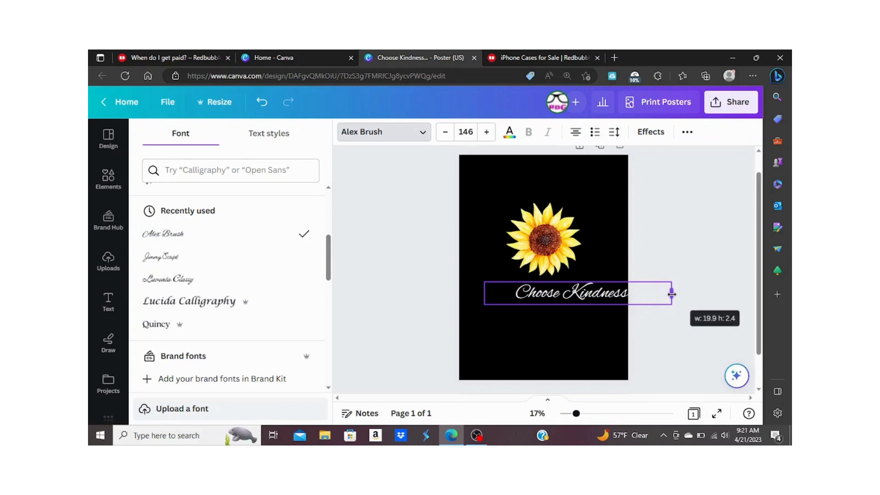
left_click_drag(589, 331, 557, 340)
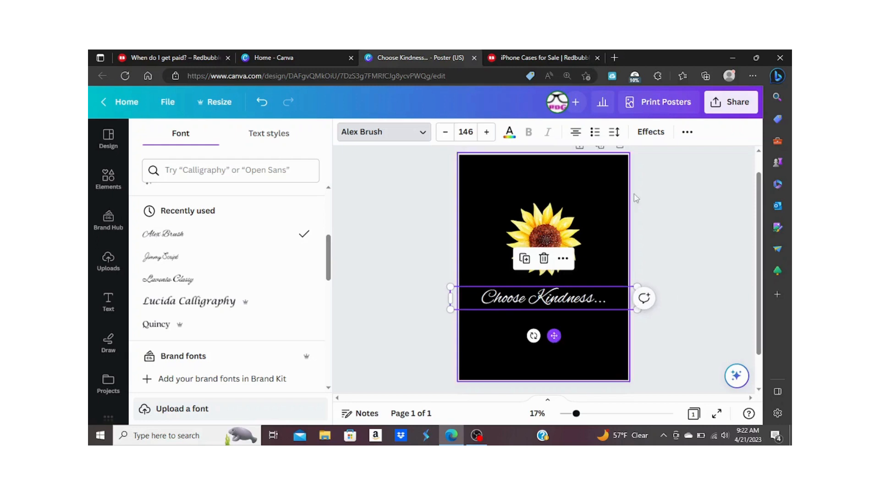
Try the Splice and Lift effects on the heading, and return its effect style to None.
left_click(655, 134)
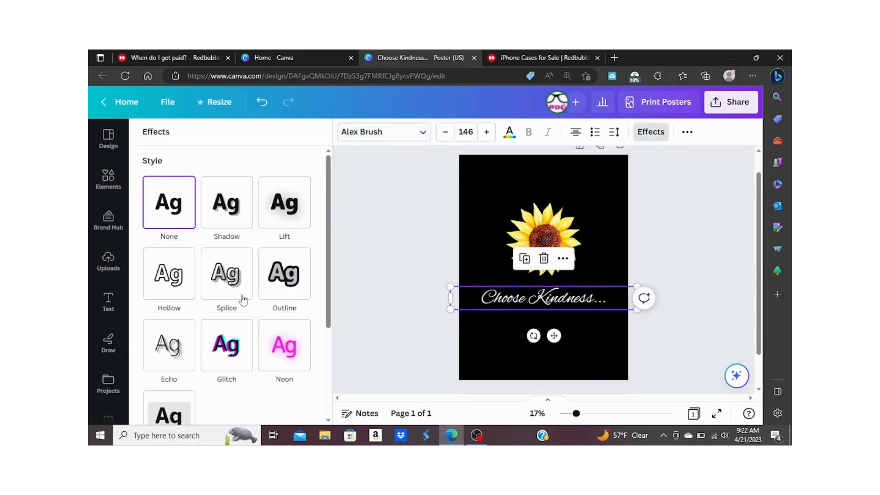
left_click(231, 286)
left_click(284, 204)
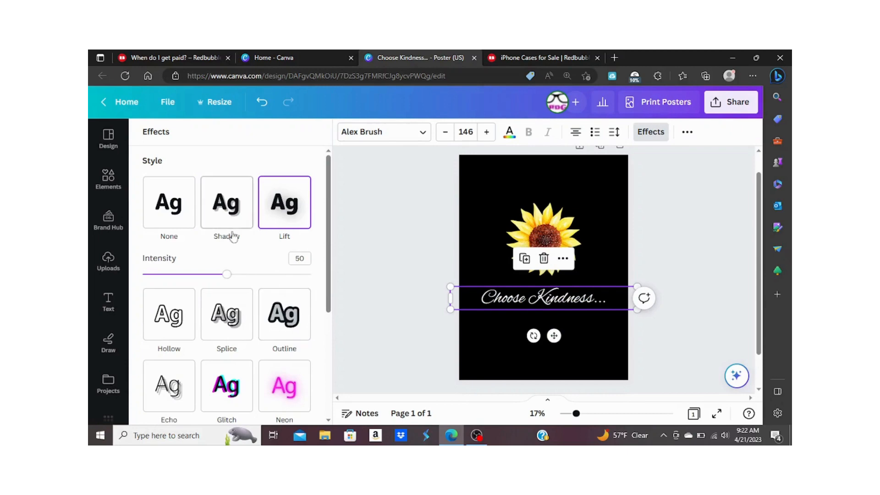
scroll(266, 295, "down", 4)
scroll(266, 294, "up", 4)
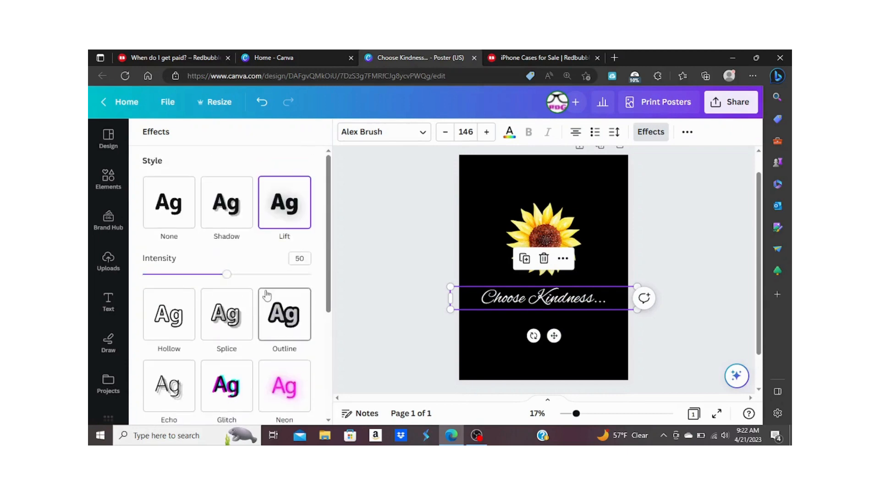
left_click(167, 209)
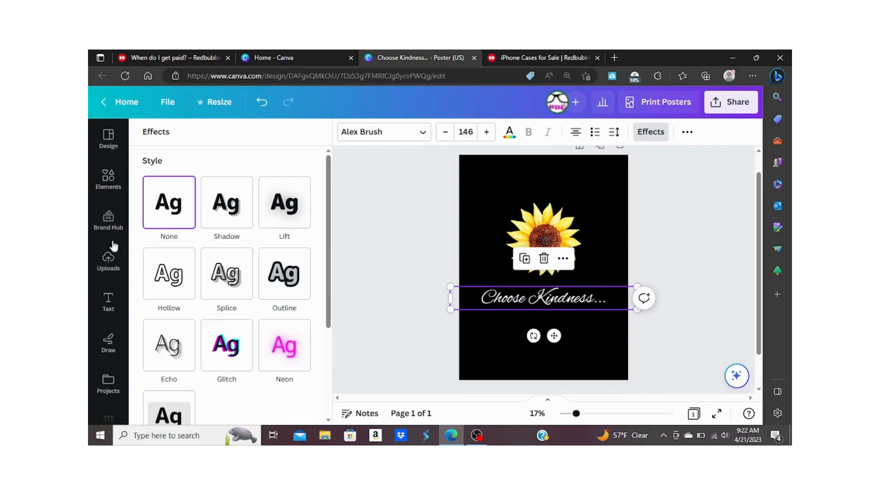
Apply the Curve shape to the heading and arrange it centrally just above the sunflower, with the sunflower shifted down.
scroll(254, 295, "down", 3)
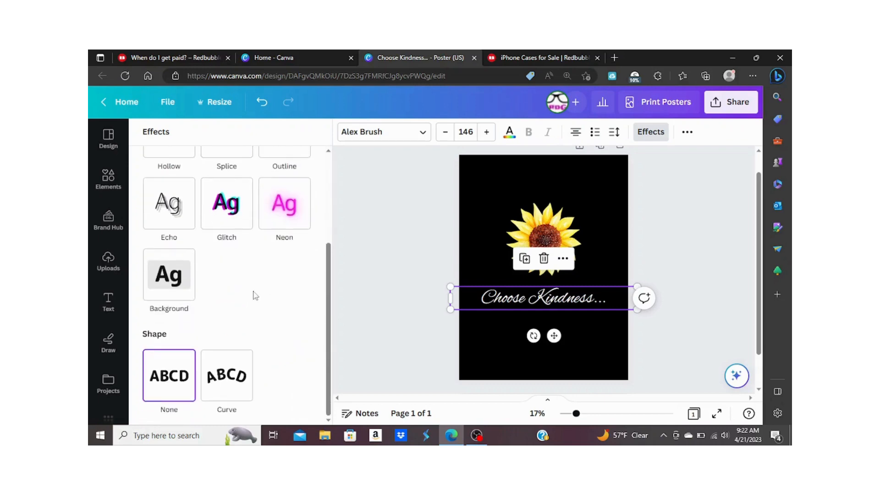
left_click(232, 371)
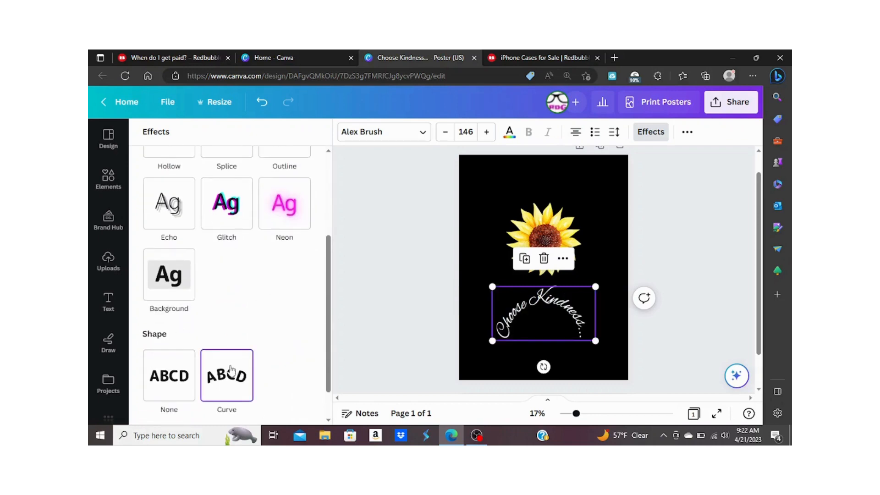
left_click_drag(555, 311, 552, 177)
left_click(563, 283)
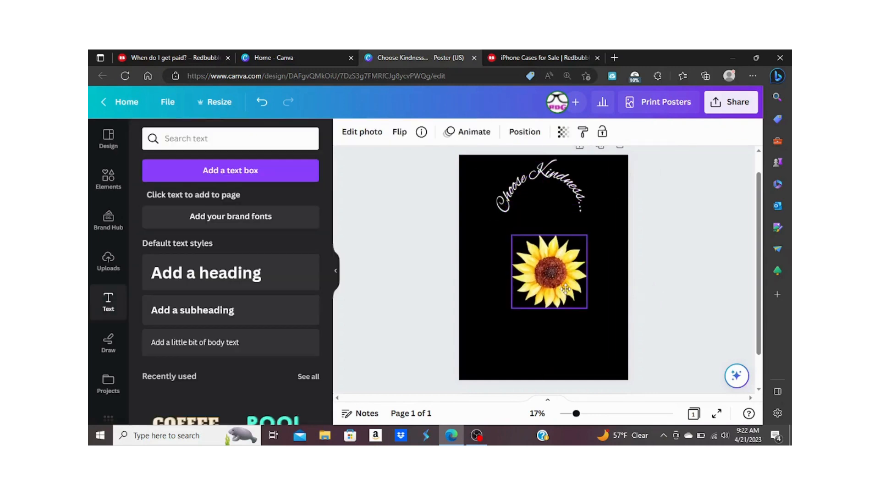
left_click_drag(566, 289, 560, 284)
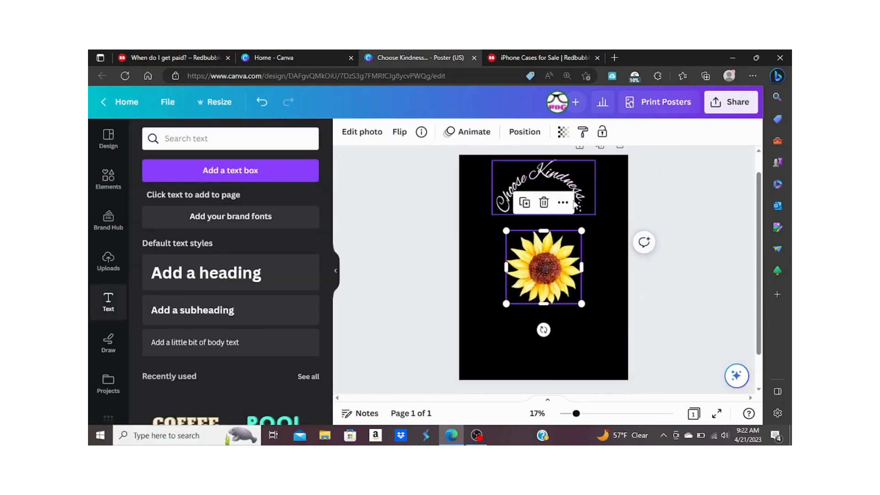
left_click_drag(569, 187, 566, 219)
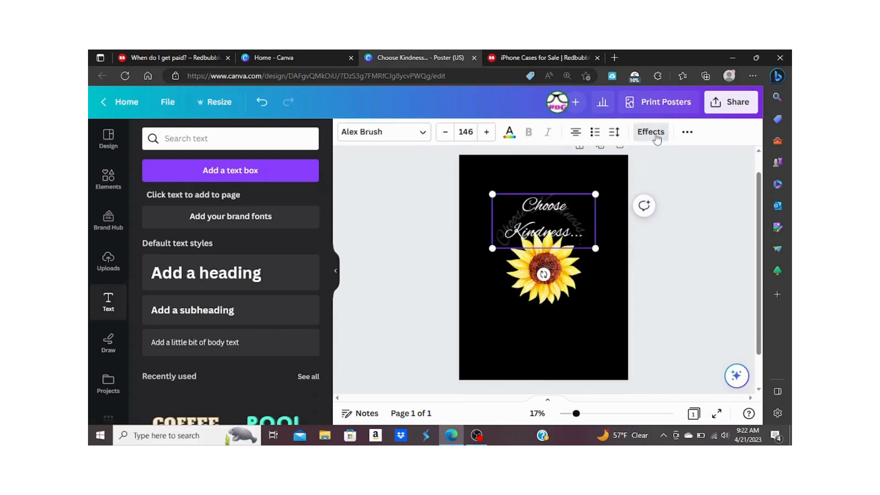
Flatten the heading's curve to 51 and position the arc just above the sunflower.
left_click(651, 131)
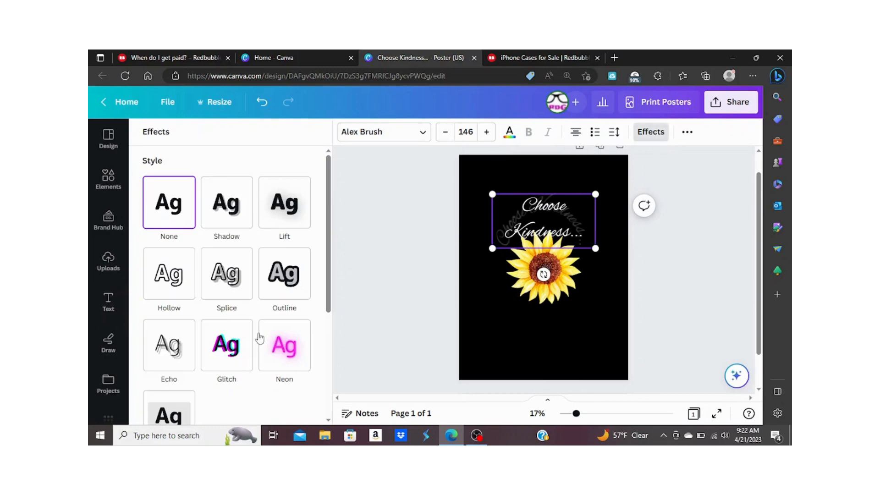
scroll(259, 337, "down", 4)
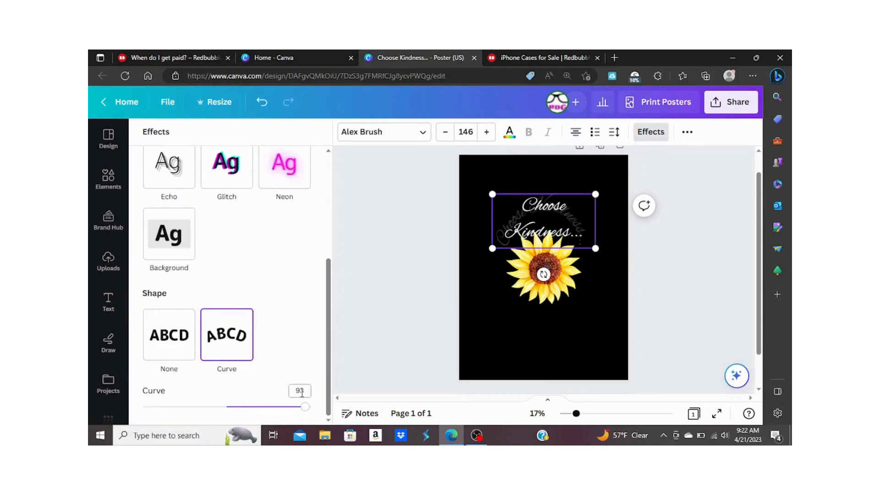
left_click_drag(306, 405, 272, 407)
mouse_move(568, 217)
left_mouse_down()
mouse_move(579, 221)
mouse_move(568, 222)
left_mouse_up()
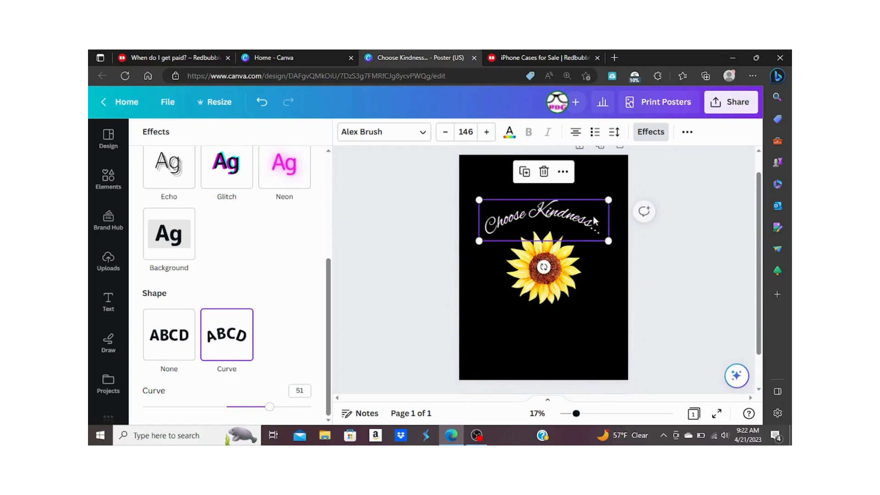
Delete the trailing dots from the curved heading so it reads "Choose Kindness".
double_click(600, 235)
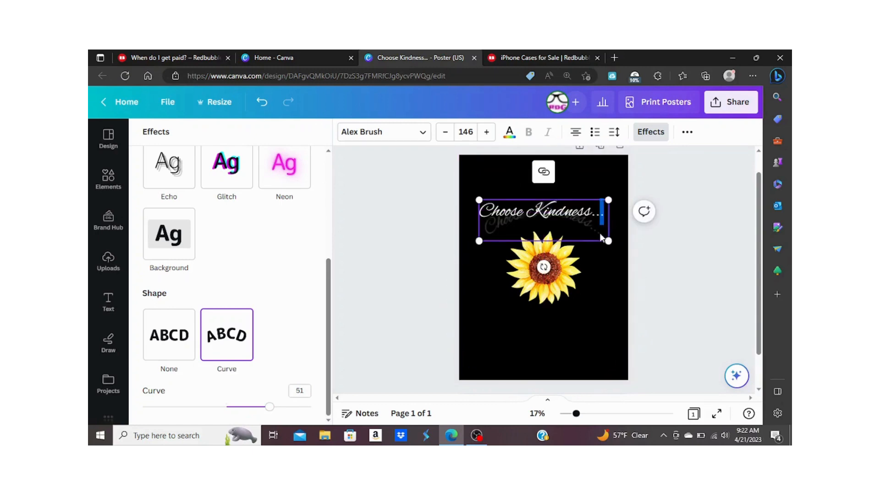
key("BackSpace")
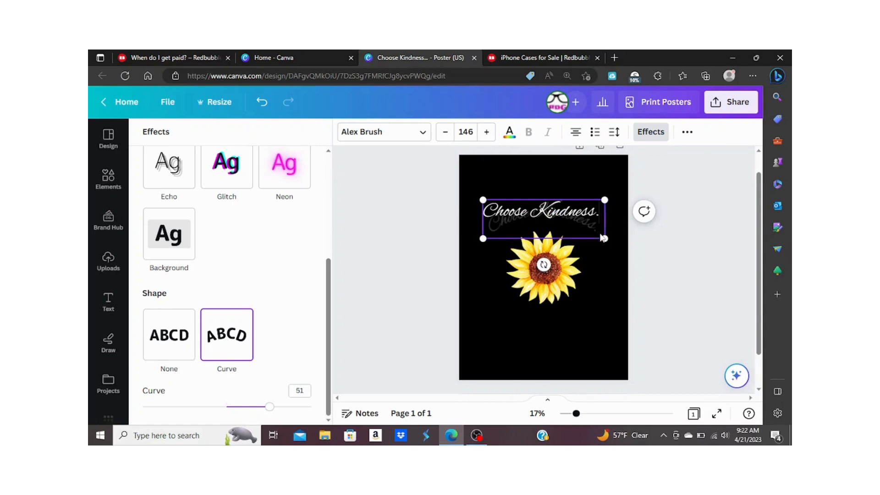
left_click(558, 380)
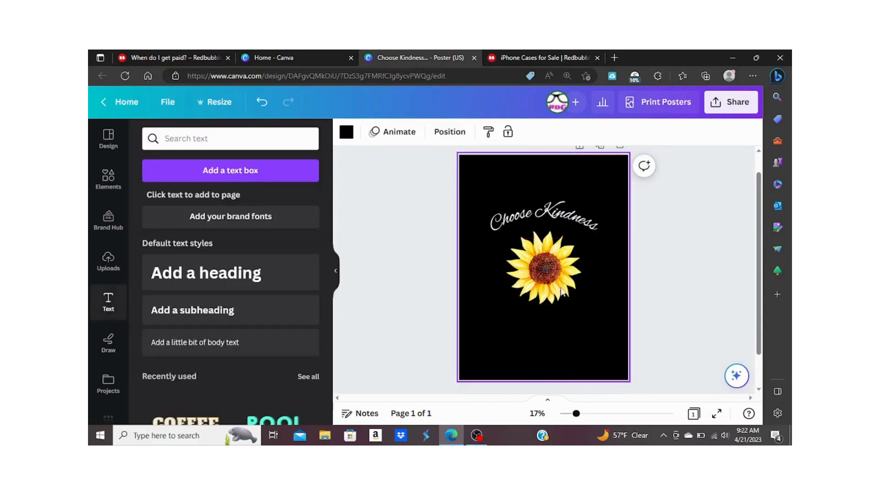
Shift the sunflower down and lower the curved heading slightly, keeping both centred with a small gap between them.
left_click(561, 229)
left_click_drag(563, 229, 564, 230)
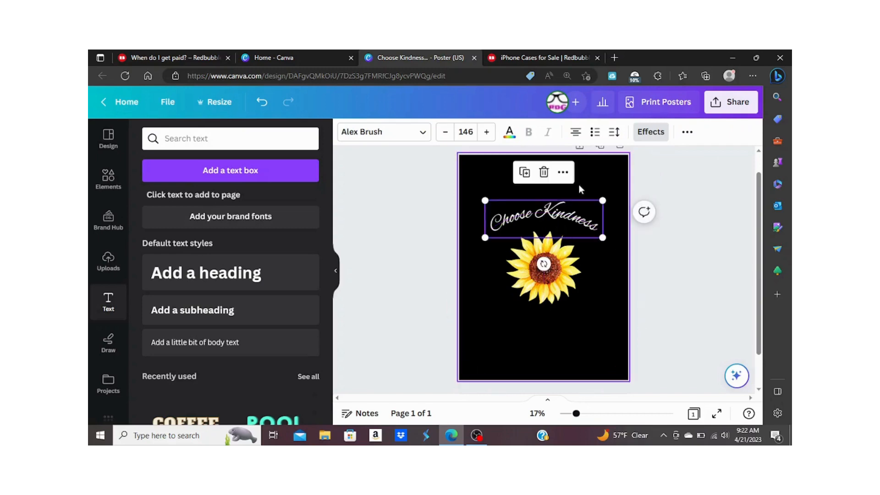
left_click(670, 265)
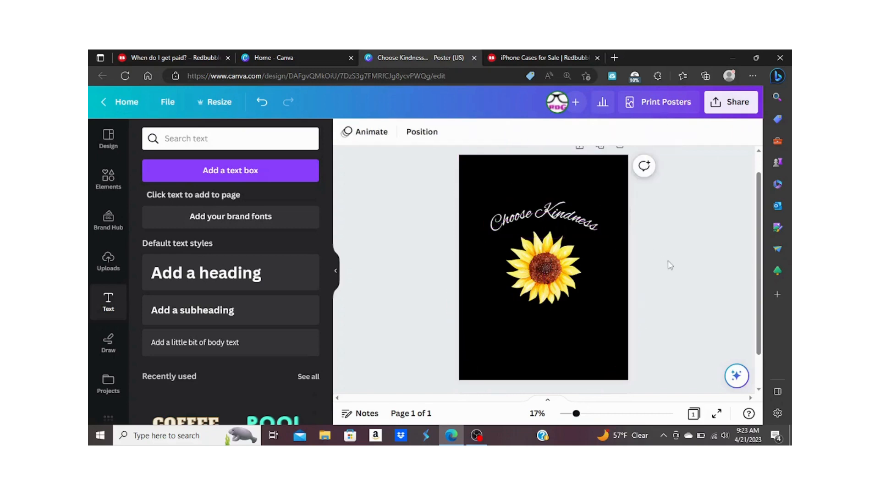
left_click(544, 283)
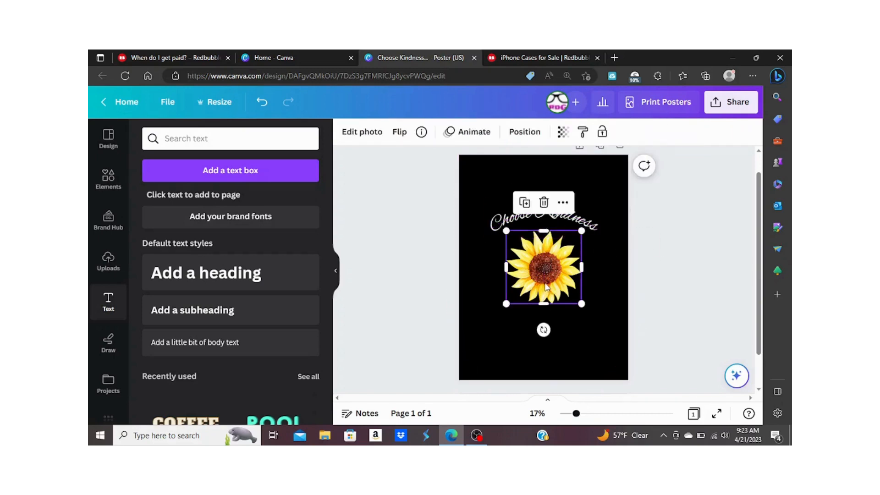
left_click_drag(545, 283, 545, 294)
left_click(580, 232)
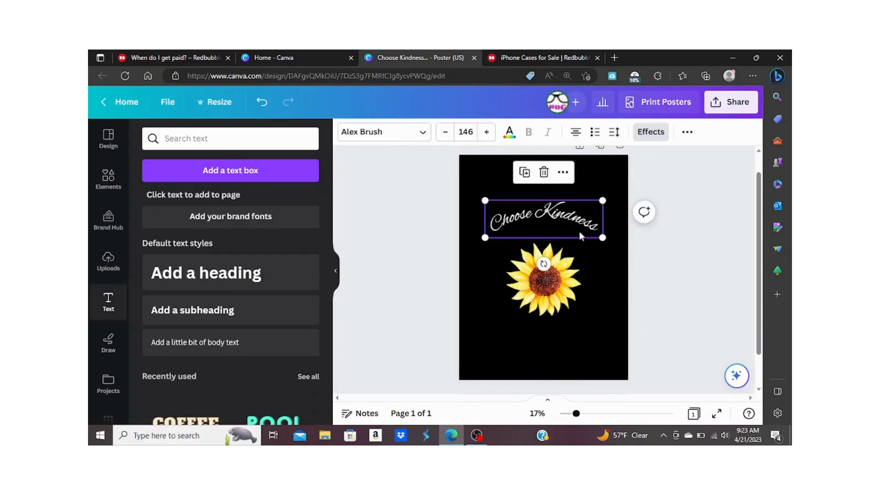
mouse_move(579, 232)
left_mouse_down()
mouse_move(579, 218)
mouse_move(579, 240)
left_mouse_up()
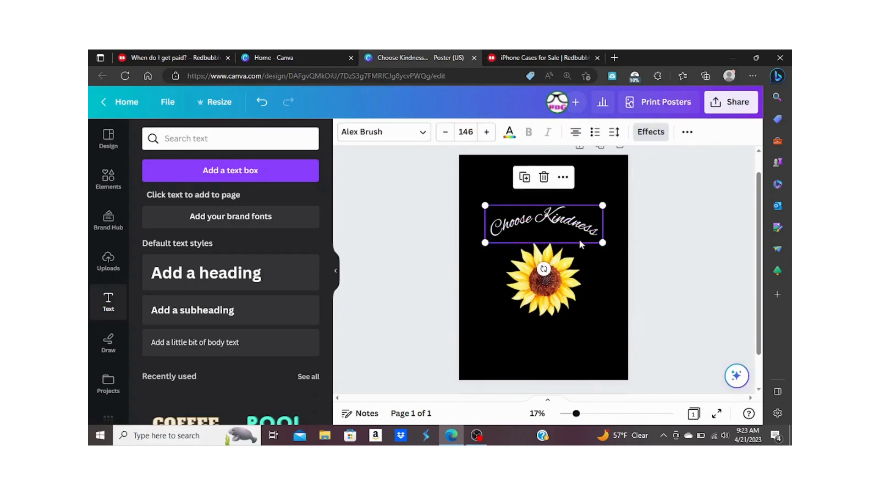
left_click(724, 256)
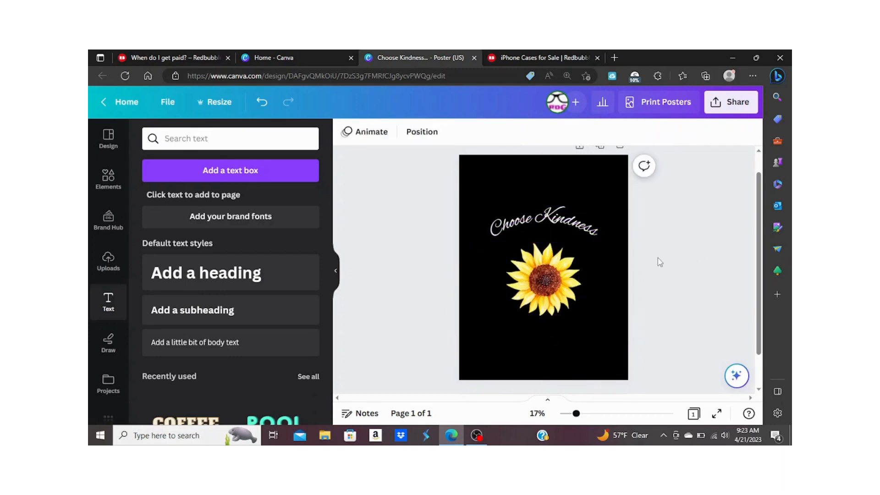
Increase the curved heading's font size to 164 and nudge its position slightly above the sunflower.
left_click(580, 226)
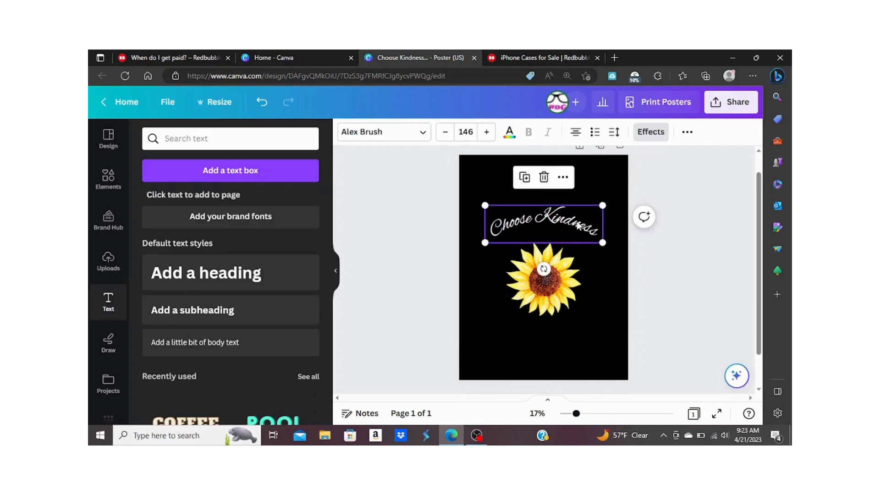
left_click(487, 132)
left_click(488, 133)
left_click(487, 132)
left_click(487, 132)
left_click(487, 133)
left_click(487, 133)
left_click(486, 133)
left_click(487, 133)
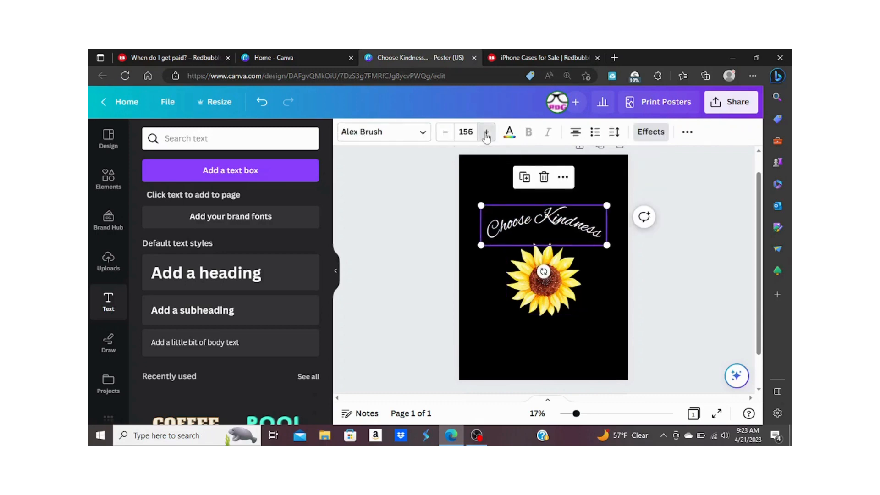
left_click(487, 133)
left_click(487, 133)
left_click(486, 132)
left_click(487, 133)
left_click(487, 132)
left_click(487, 132)
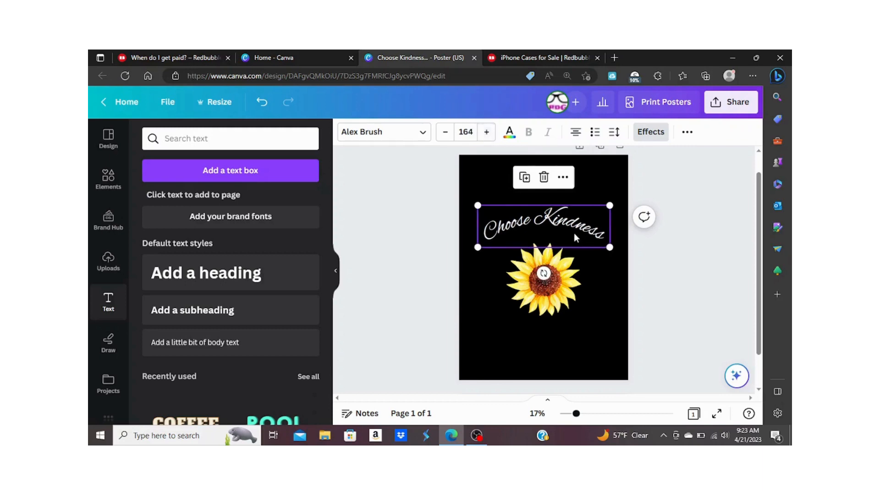
left_click_drag(545, 220, 546, 216)
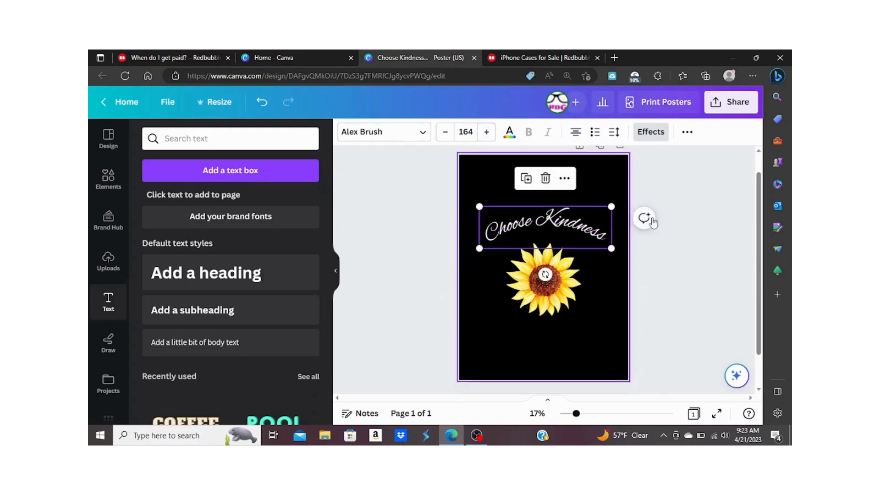
left_click(678, 245)
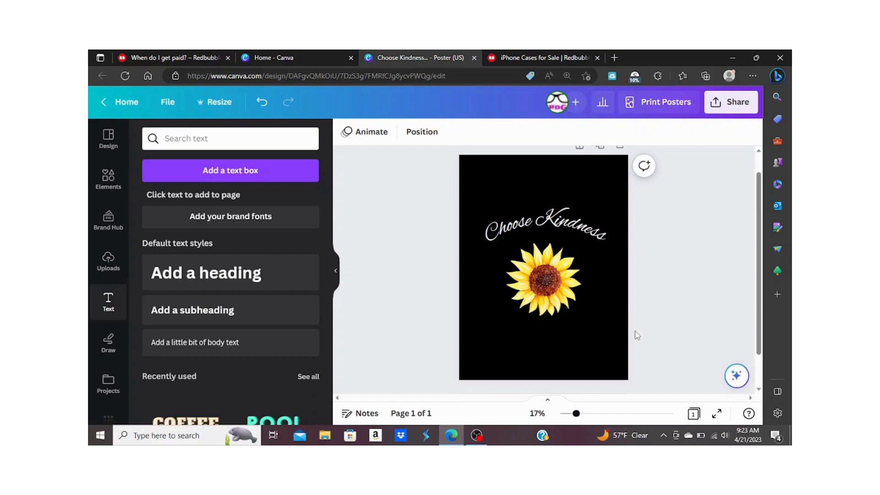
Choose a transparent background for the design's PNG download, and close the download options.
left_click(731, 102)
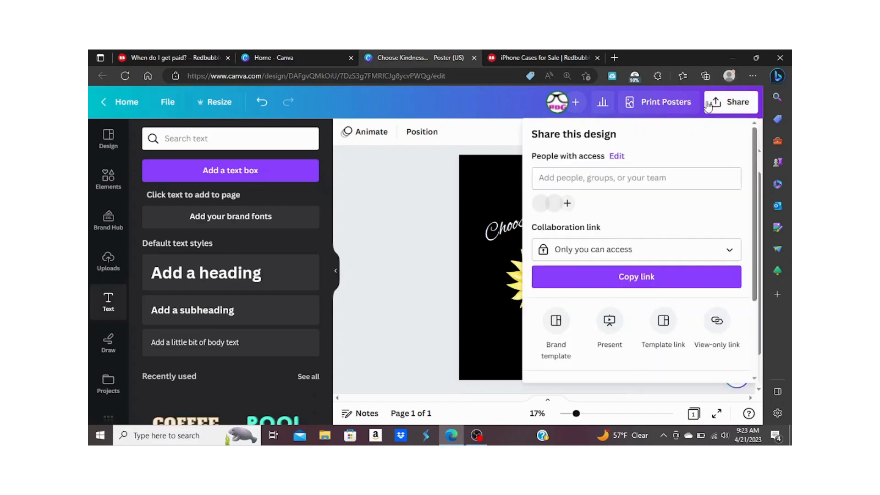
scroll(591, 230, "down", 3)
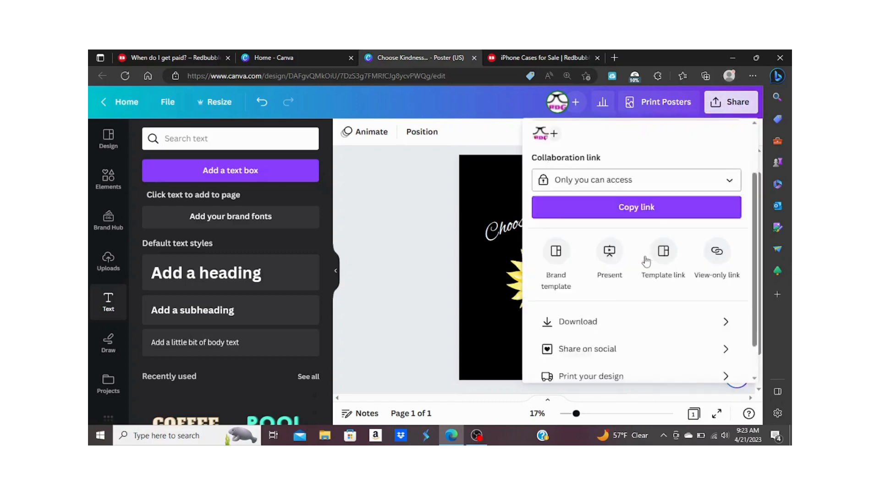
left_click(723, 287)
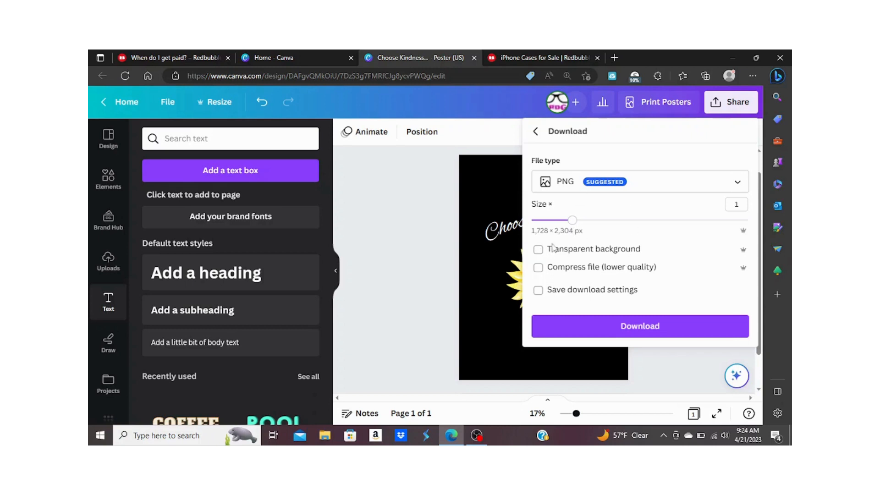
left_click(539, 250)
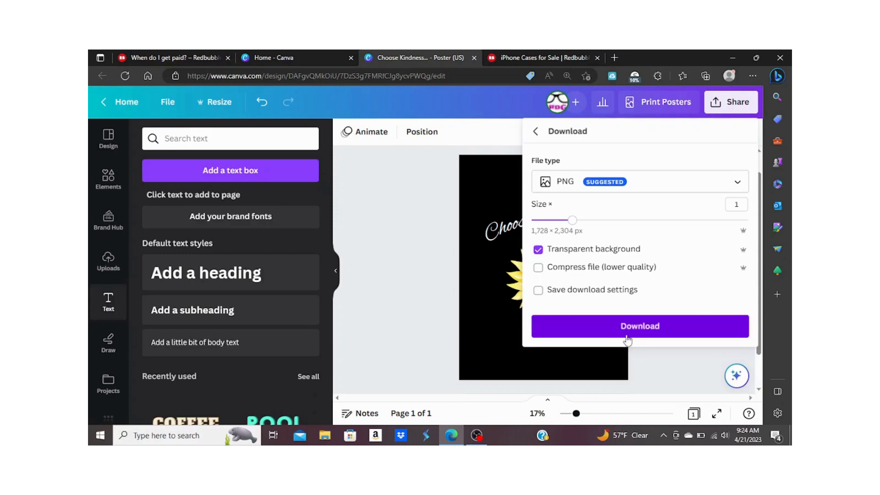
left_click(432, 283)
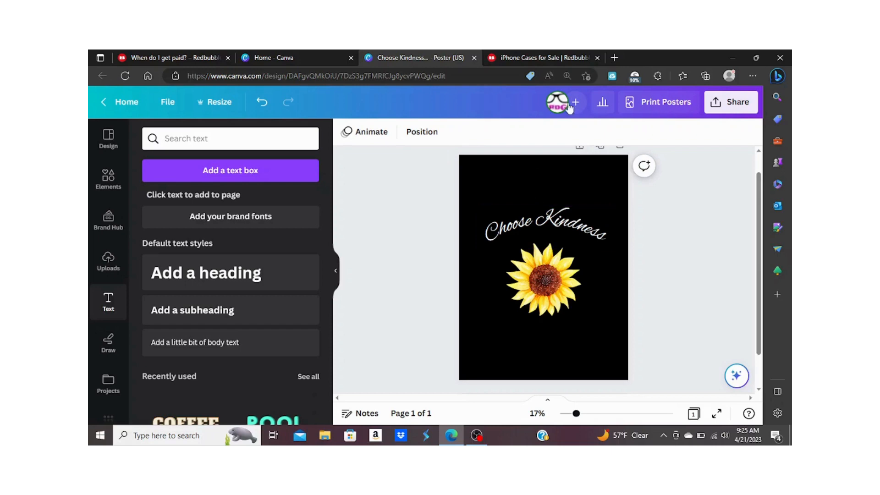
Switch to the Redbubble page and look over the iPhone case listings.
left_click(526, 55)
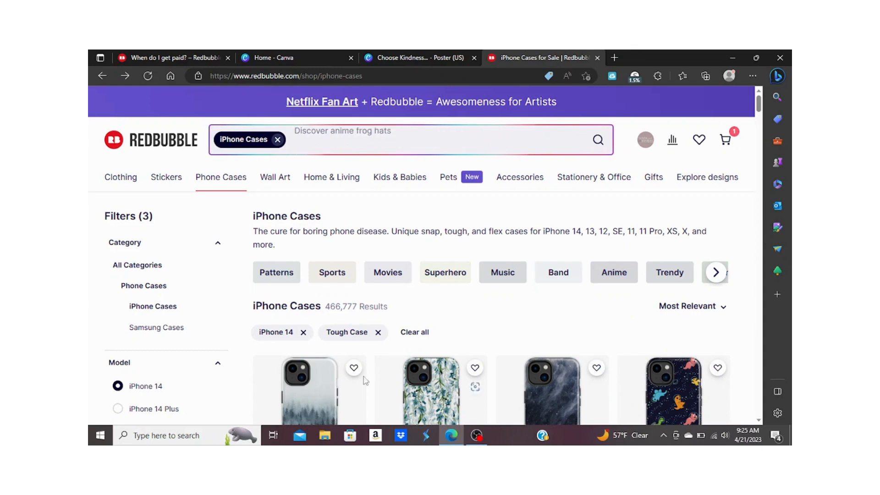
scroll(508, 309, "down", 3)
scroll(508, 309, "up", 3)
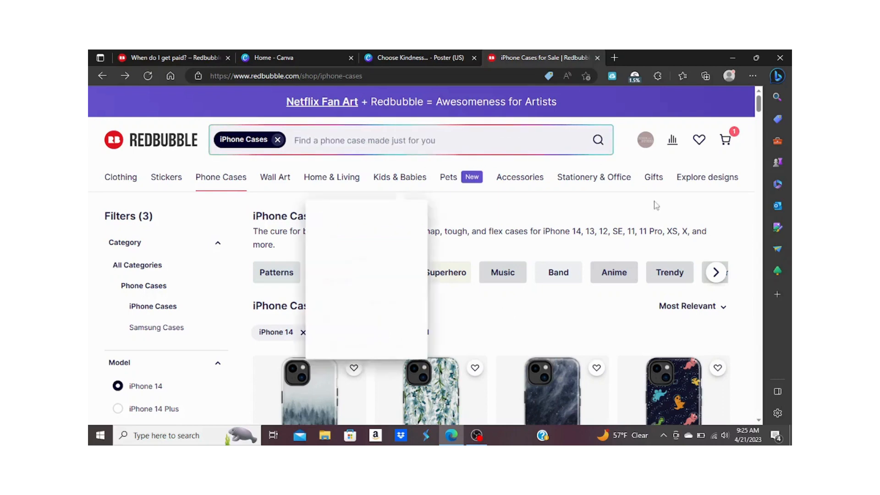
scroll(463, 293, "down", 5)
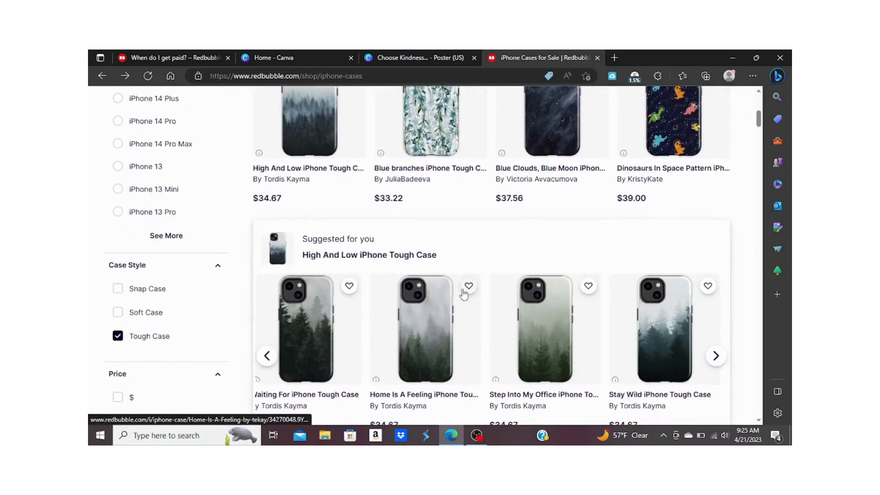
scroll(463, 292, "up", 7)
Open Redbubble's Aprons category within Home & Living and compare its designs with the sunflower poster in Canva.
mouse_move(287, 182)
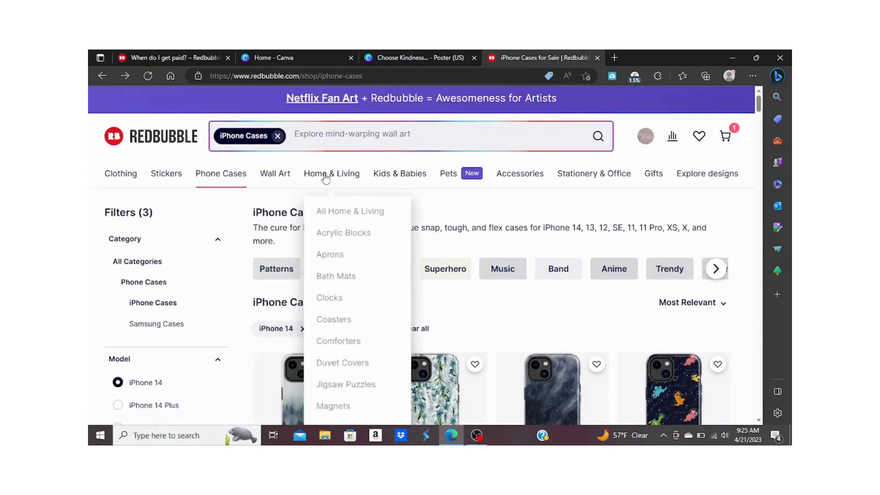
mouse_move(342, 174)
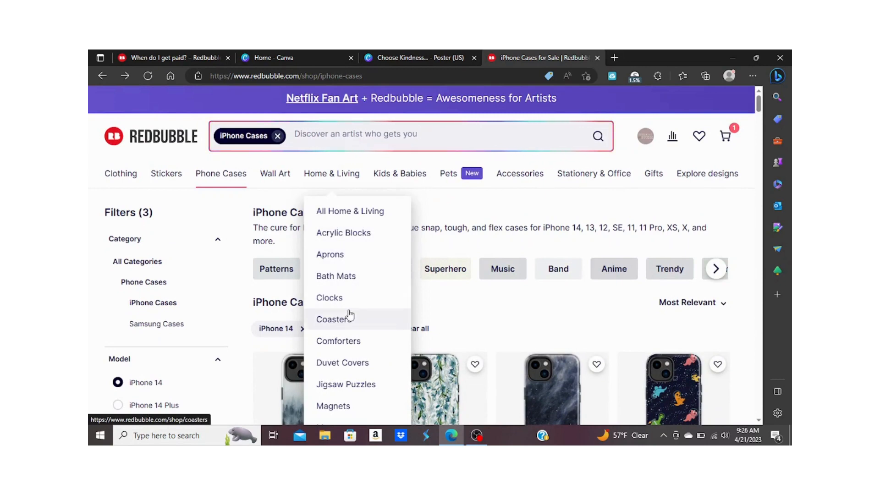
left_click(330, 255)
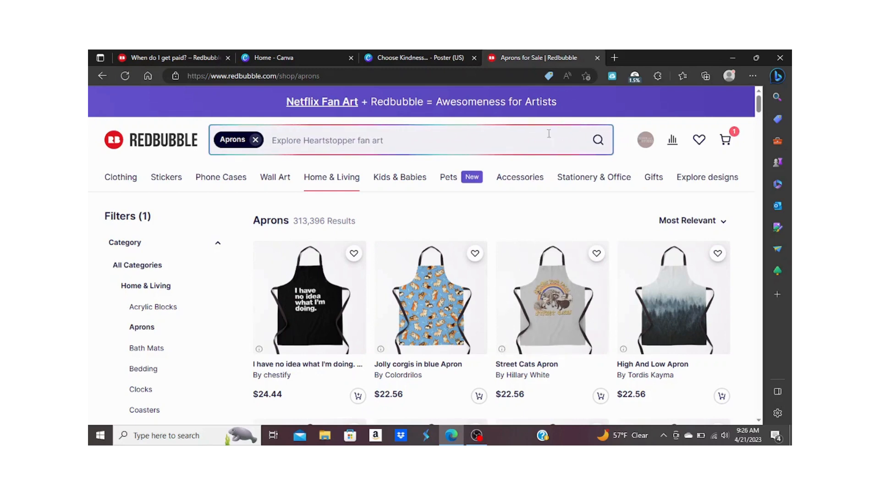
left_click(444, 57)
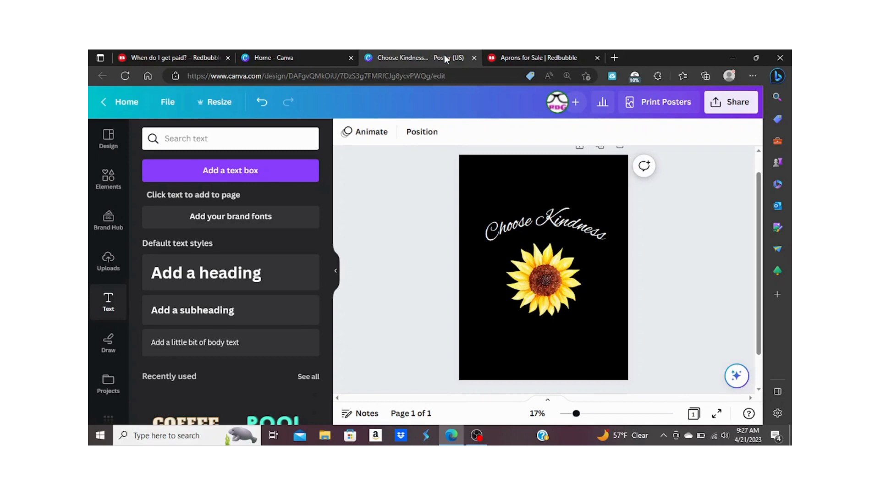
left_click(516, 59)
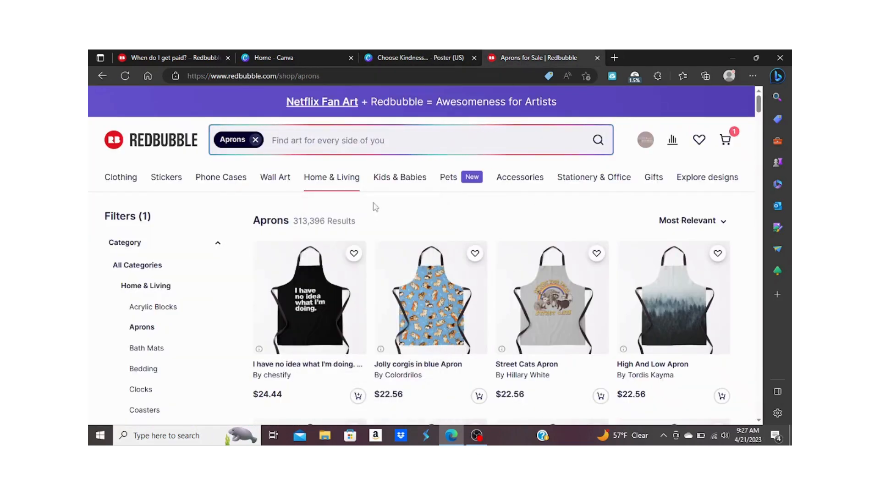
scroll(499, 260, "down", 2)
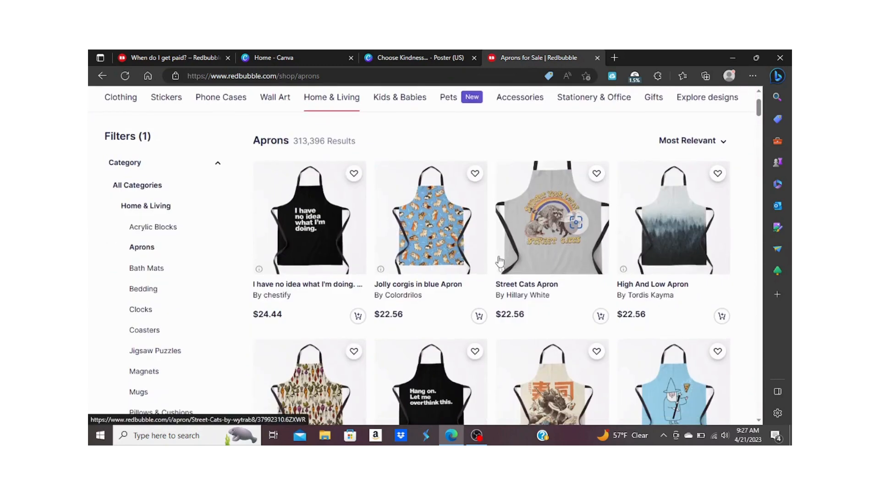
scroll(500, 260, "up", 2)
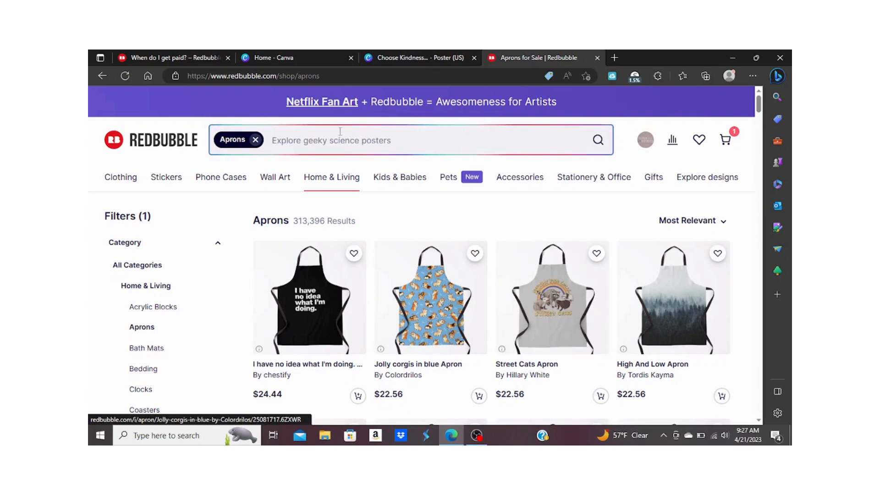
Remove the Aprons filter from the Redbubble search and search for "flower kindess shirt".
left_click(256, 140)
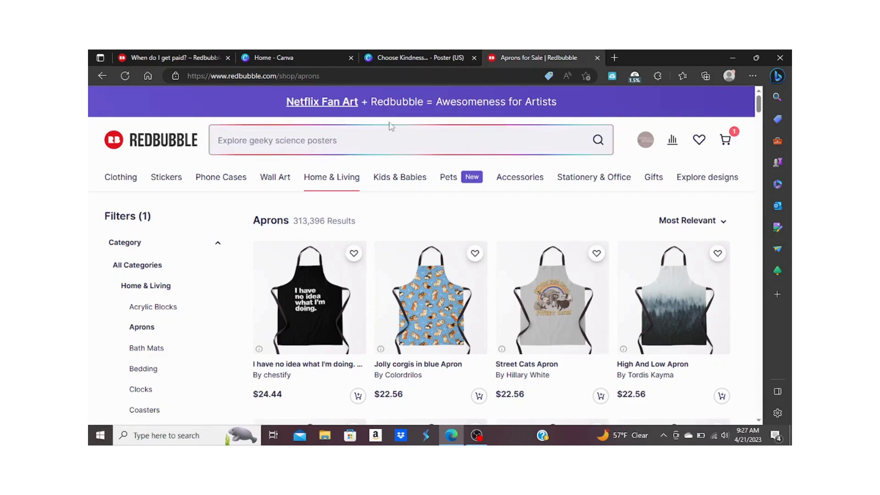
left_click(419, 131)
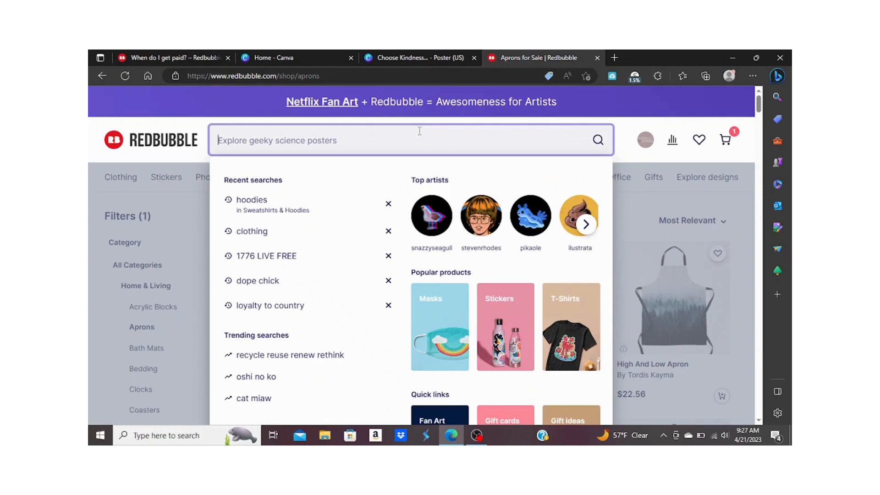
type("flower kind")
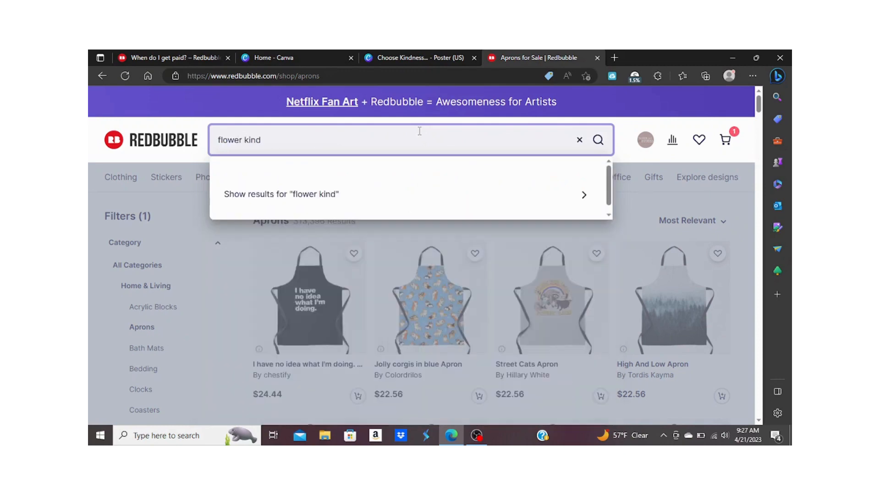
type("ess shirt")
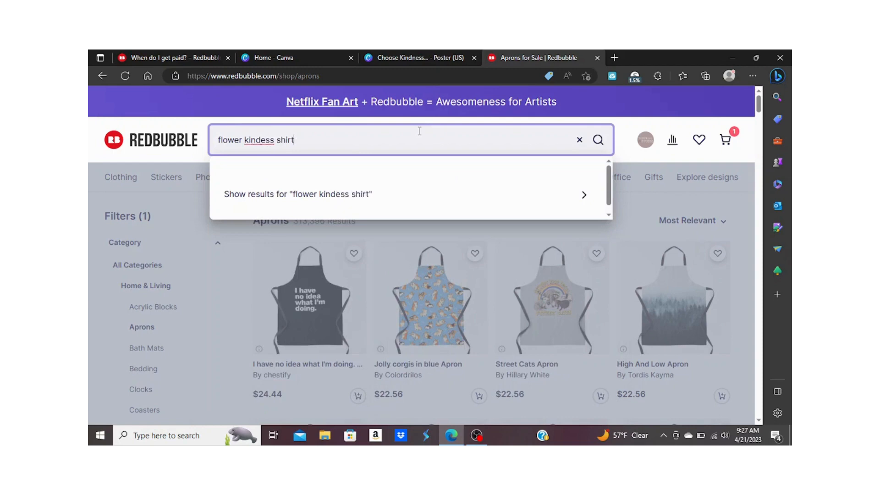
key("Return")
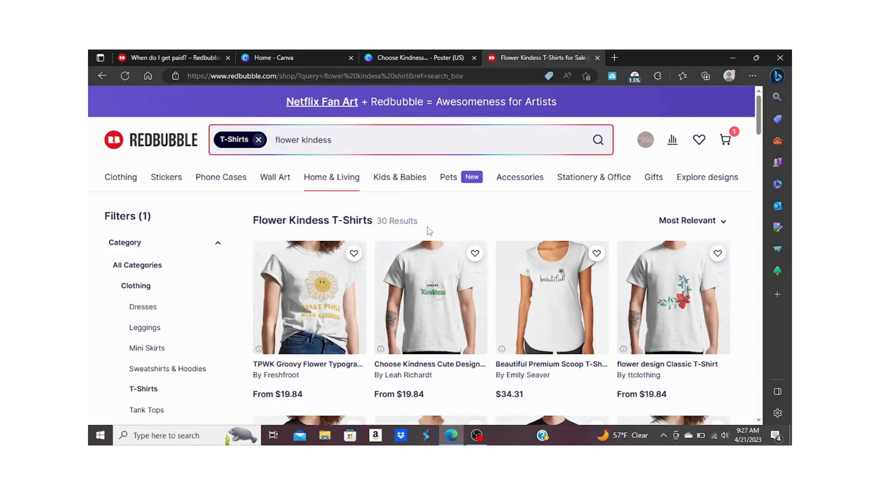
Examine the flower kindness T-shirt results for comparable designs, text placement and shirt colours.
scroll(506, 308, "down", 2)
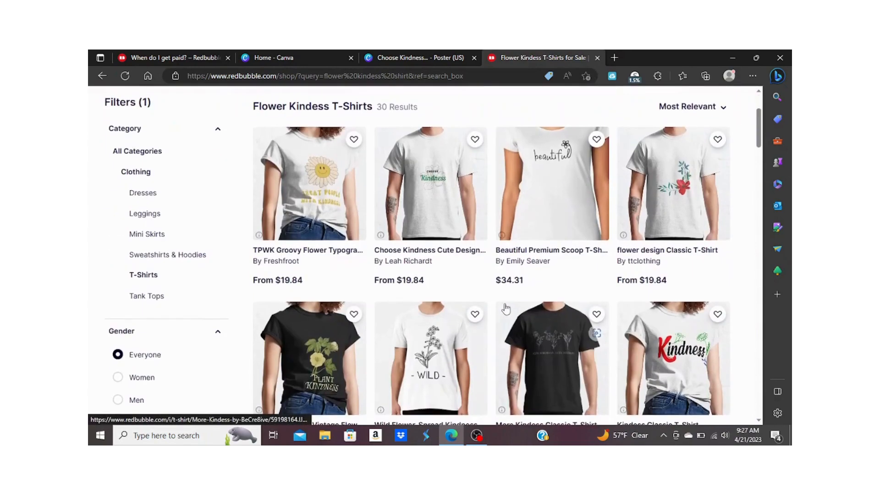
scroll(506, 308, "down", 3)
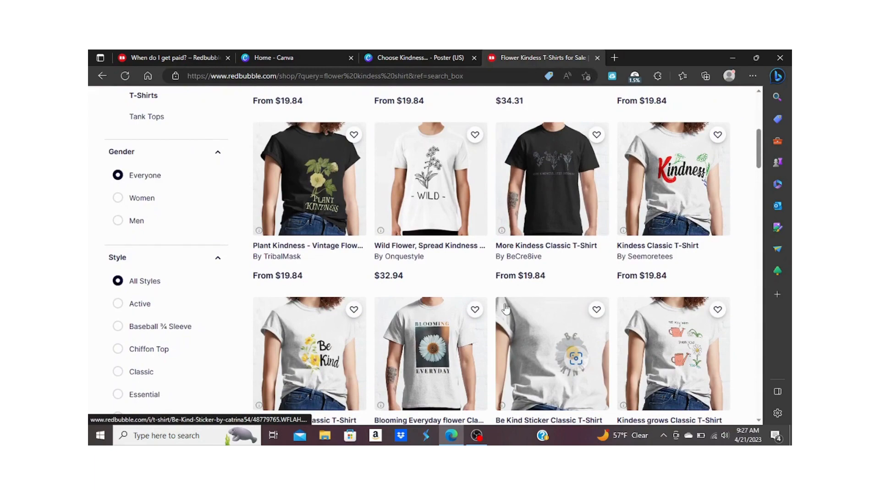
scroll(506, 308, "down", 4)
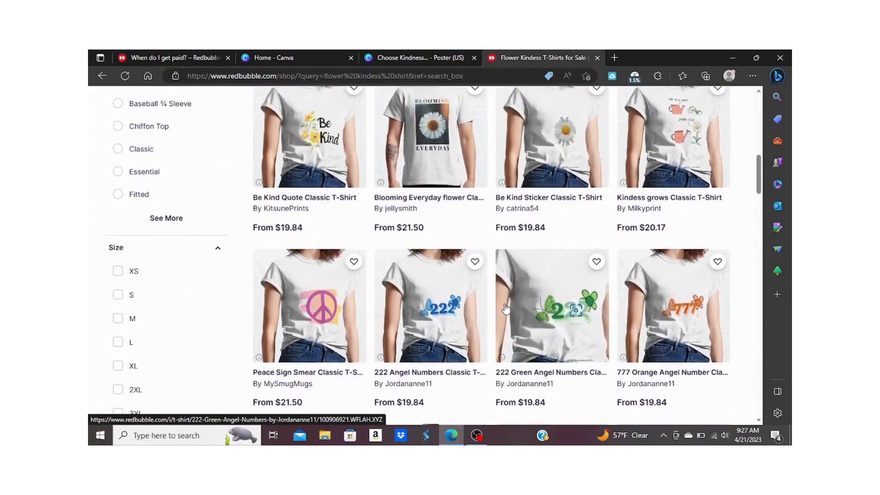
scroll(505, 308, "down", 3)
scroll(505, 308, "down", 4)
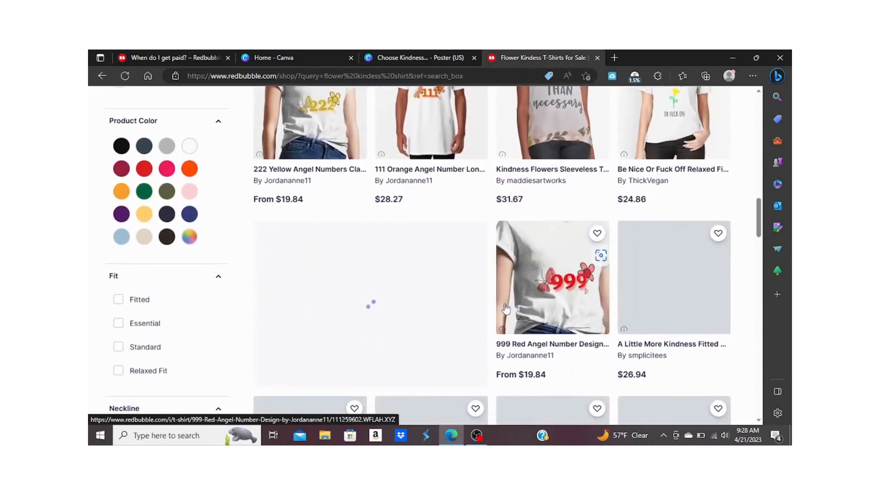
scroll(583, 350, "up", 3)
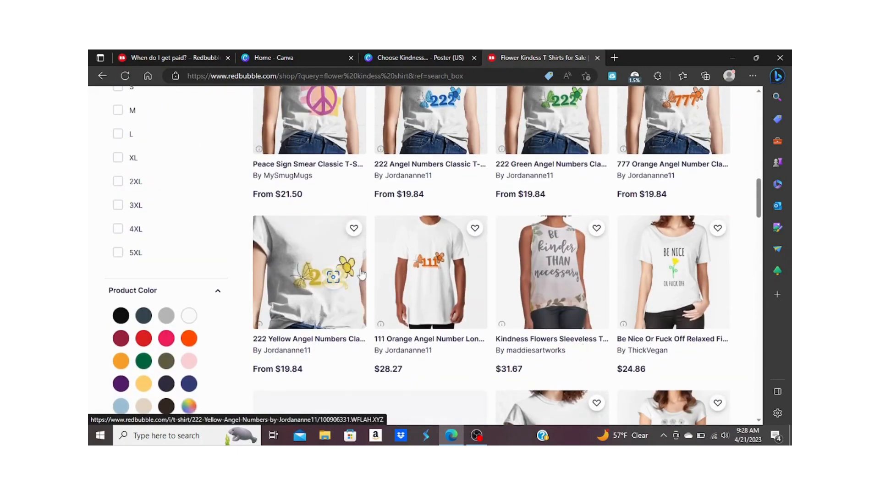
scroll(444, 301, "up", 3)
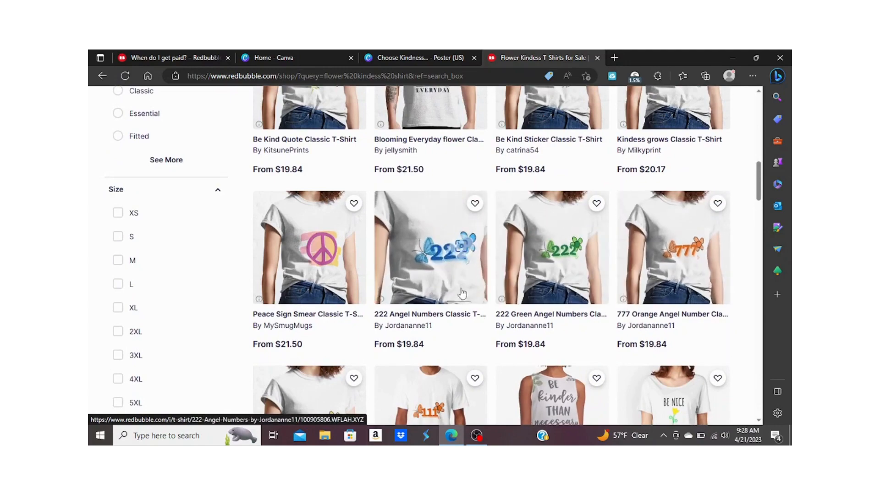
scroll(461, 297, "up", 3)
scroll(462, 293, "up", 2)
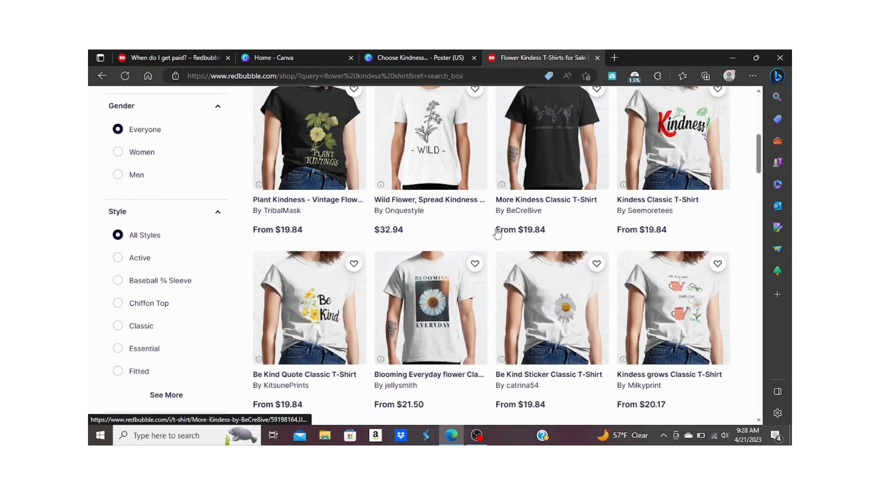
scroll(554, 249, "down", 15)
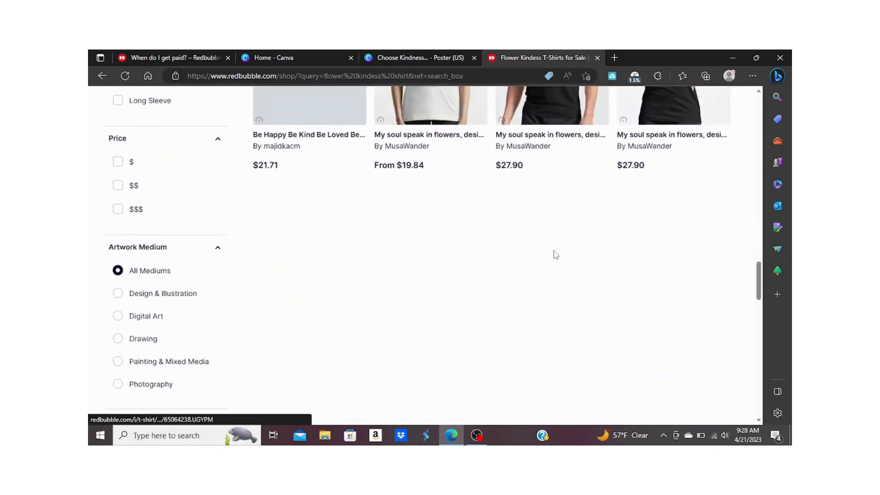
scroll(555, 254, "up", 5)
scroll(555, 256, "down", 3)
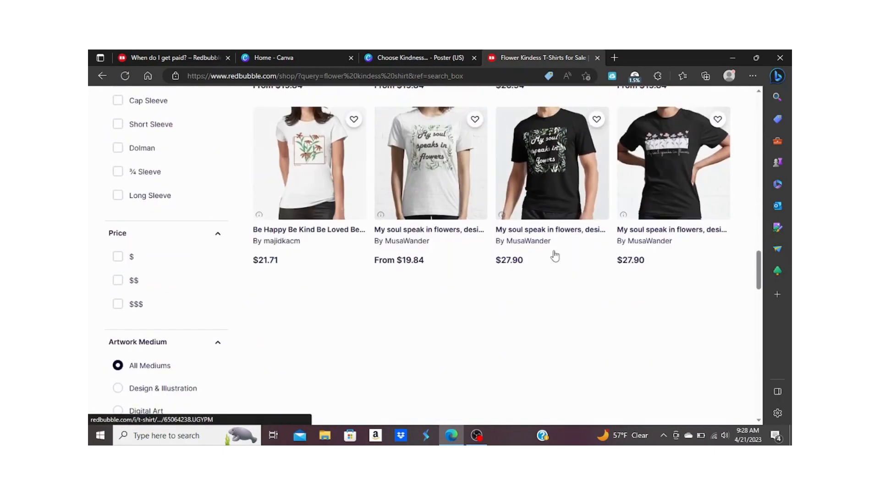
scroll(555, 255, "up", 10)
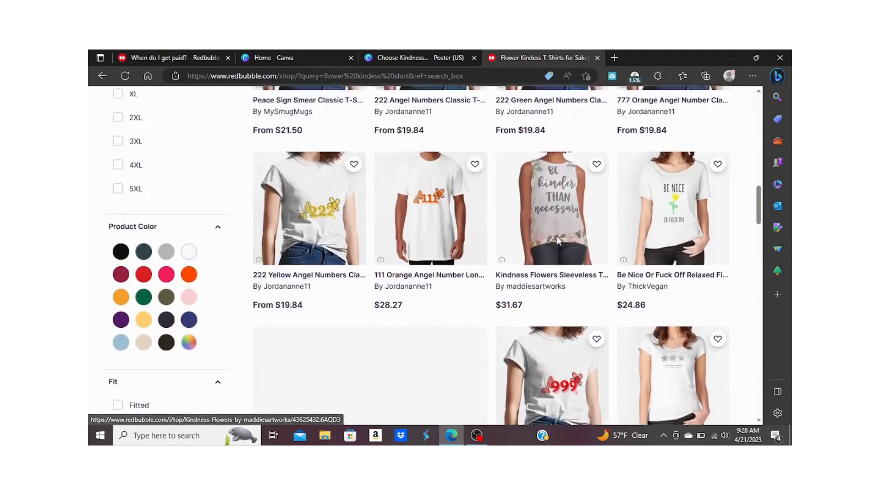
Open the black "More Kindess Classic T-Shirt" listing from the T-shirt results.
scroll(557, 240, "up", 9)
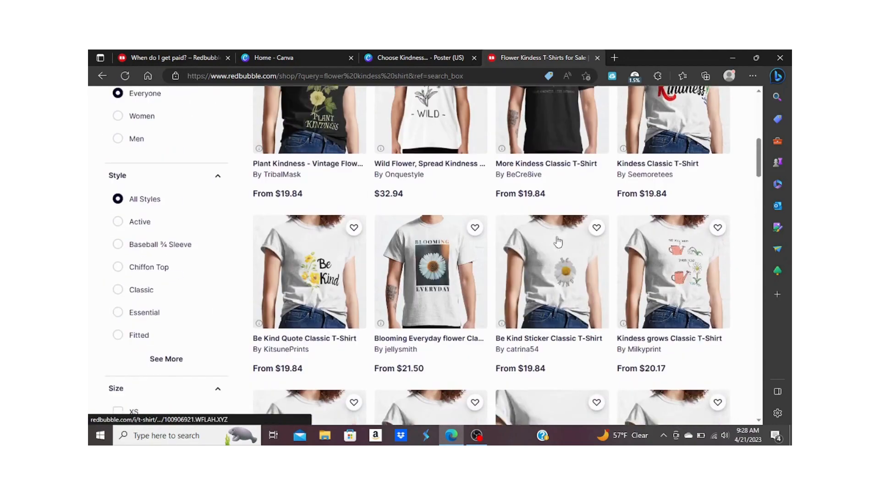
scroll(558, 242, "up", 5)
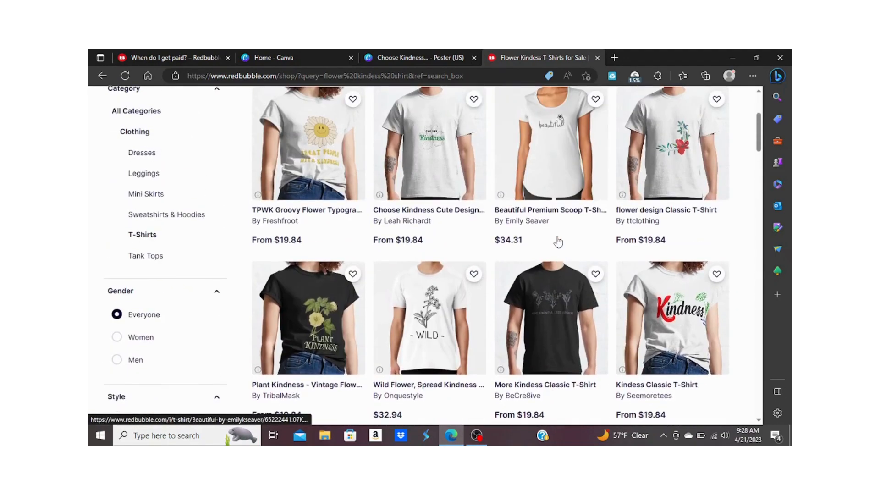
scroll(558, 241, "up", 5)
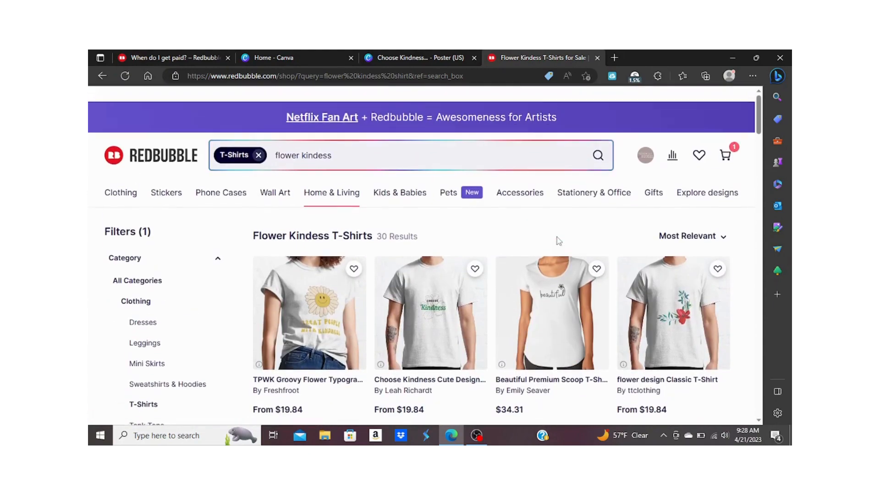
scroll(557, 242, "down", 4)
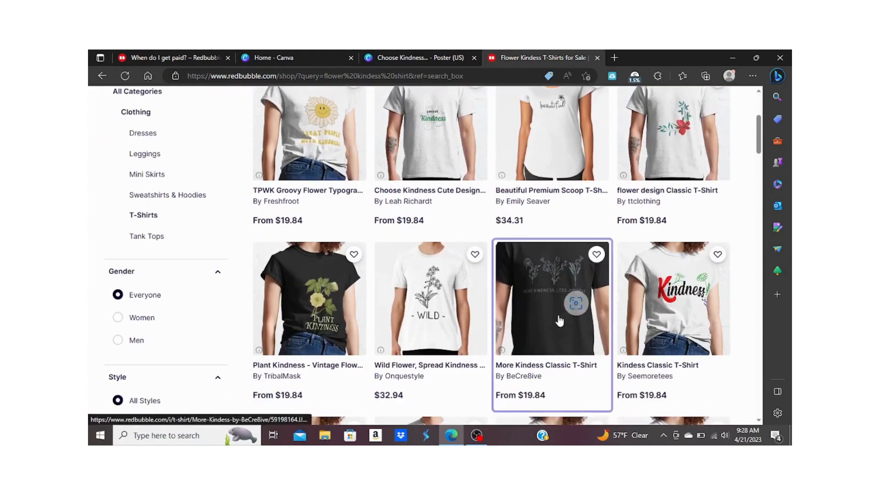
left_click(559, 321)
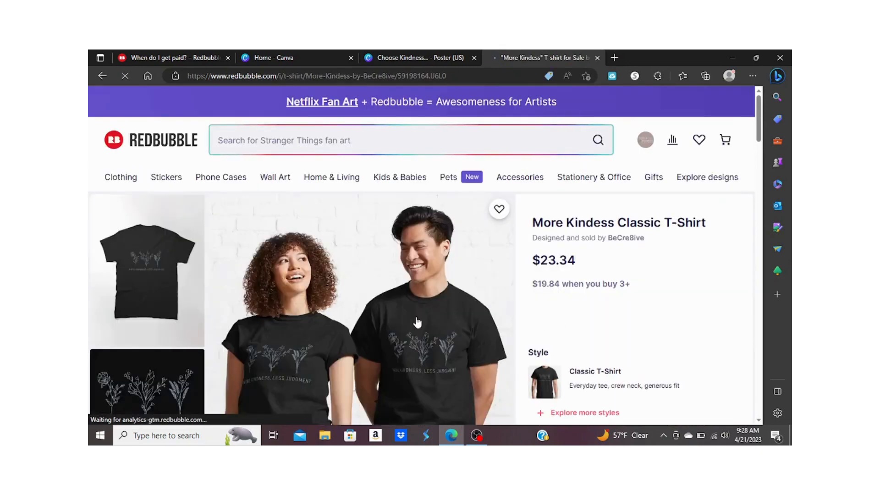
Inspect the flower line art and text placement on the black T-shirt in an enlarged product photo, and close the enlargement.
scroll(417, 322, "down", 2)
left_click(437, 255)
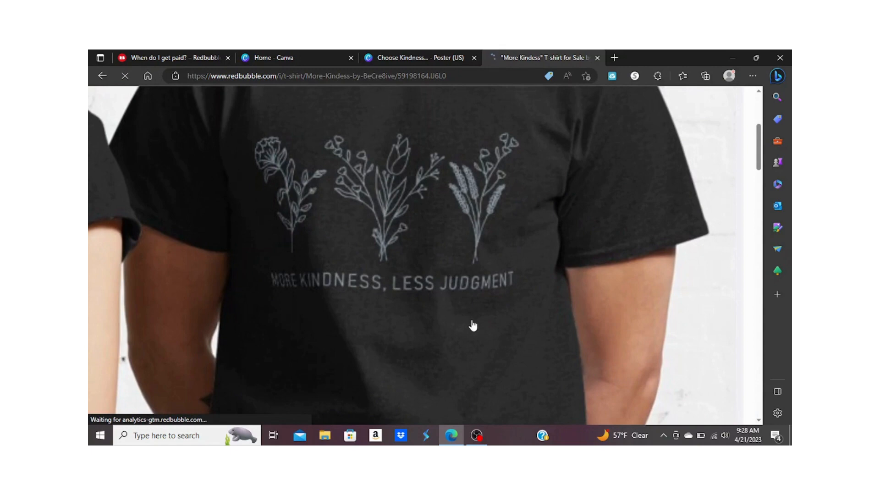
left_click(441, 233)
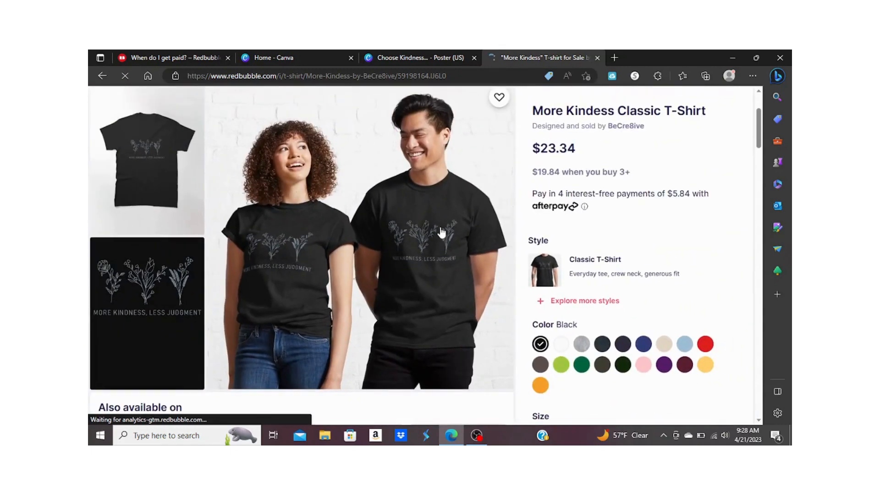
scroll(441, 233, "up", 3)
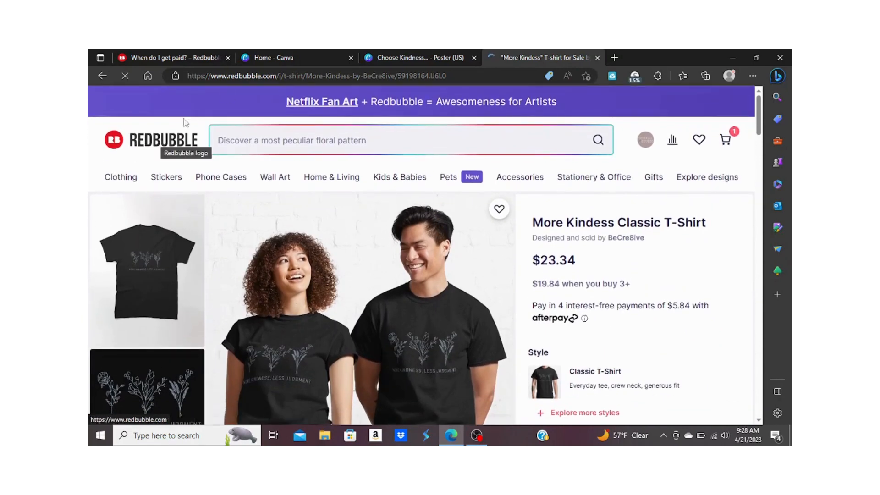
Open Redbubble's personalised home page and review its recently viewed items, picked designs, artists to follow, and suggested stickers and T-shirts.
left_click(156, 144)
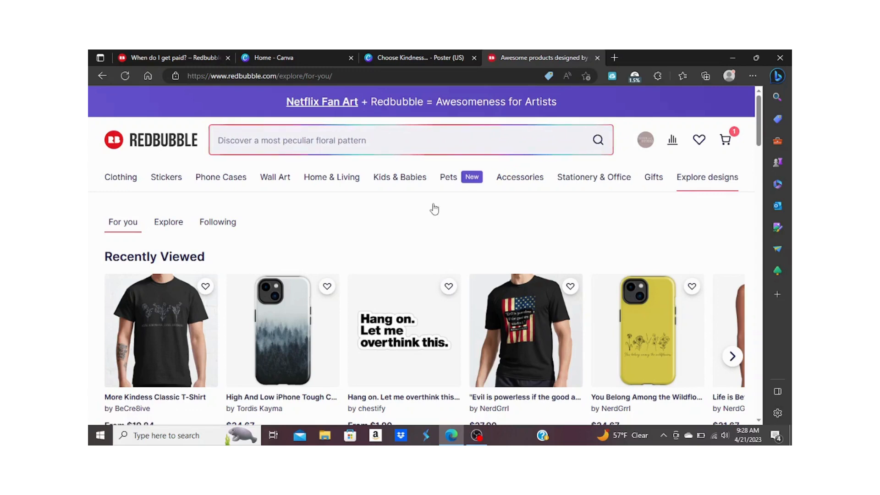
scroll(435, 209, "down", 6)
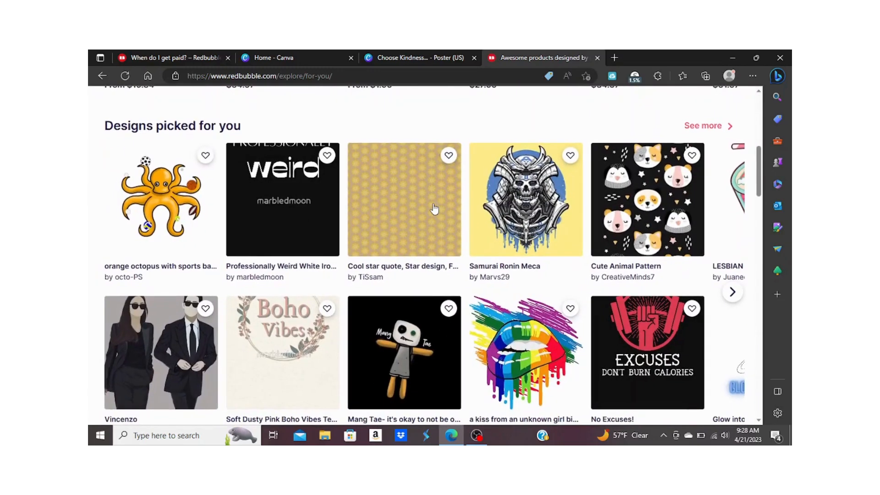
scroll(434, 210, "down", 4)
scroll(433, 270, "down", 4)
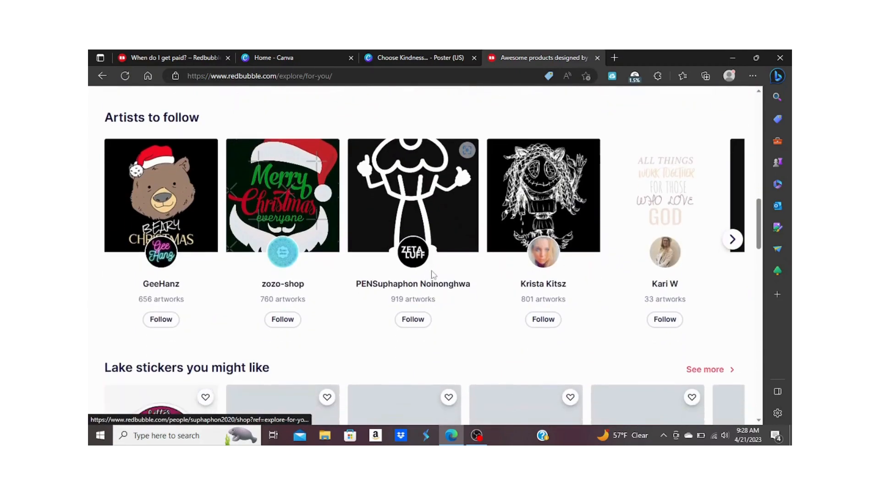
scroll(433, 274, "down", 5)
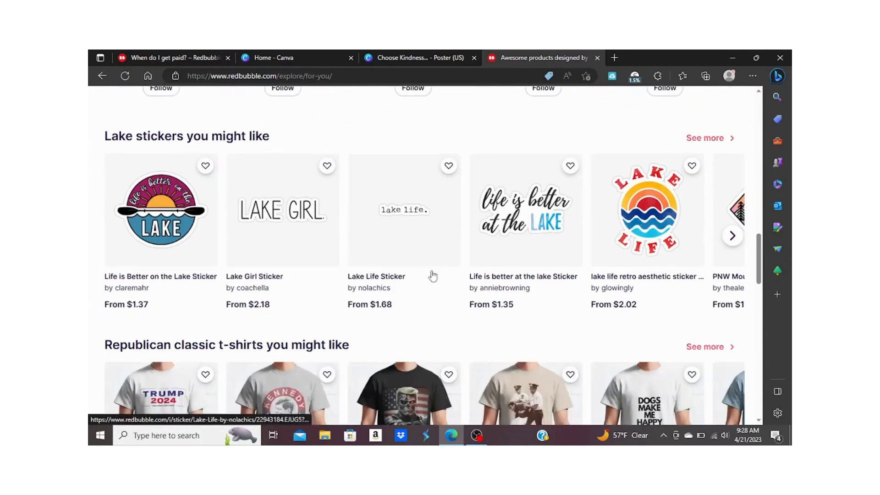
scroll(432, 275, "down", 4)
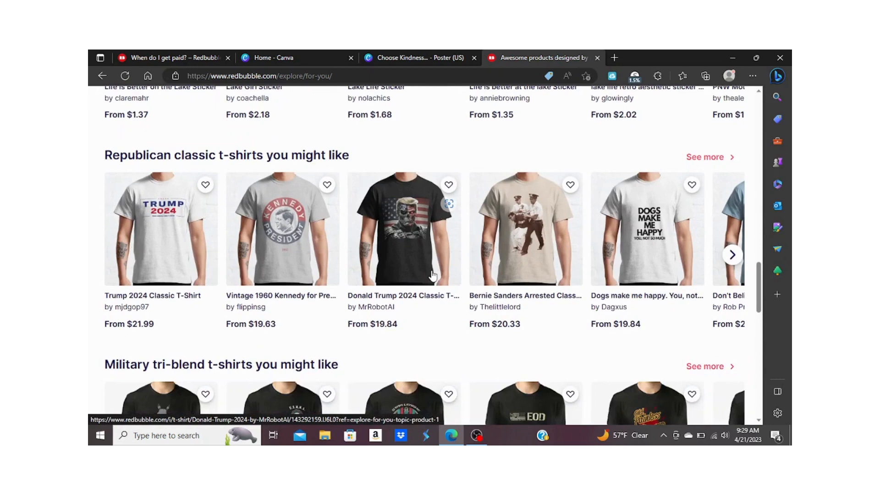
scroll(433, 275, "down", 5)
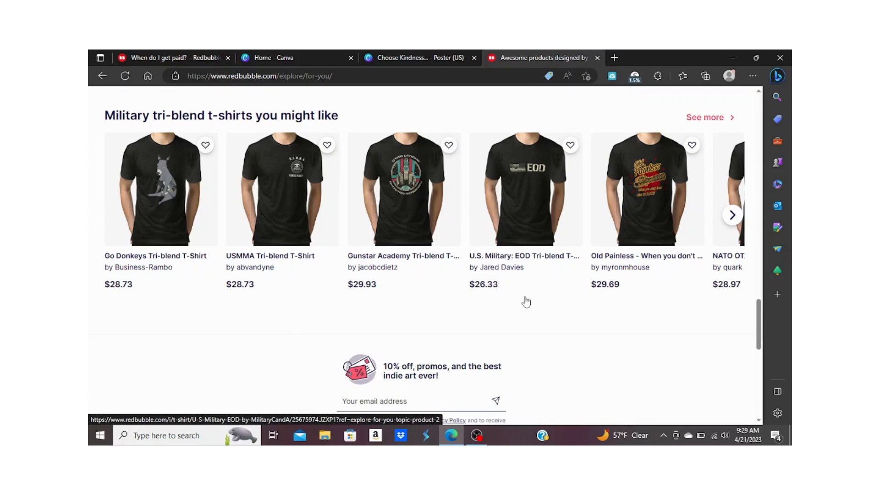
scroll(552, 314, "down", 3)
scroll(552, 314, "up", 2)
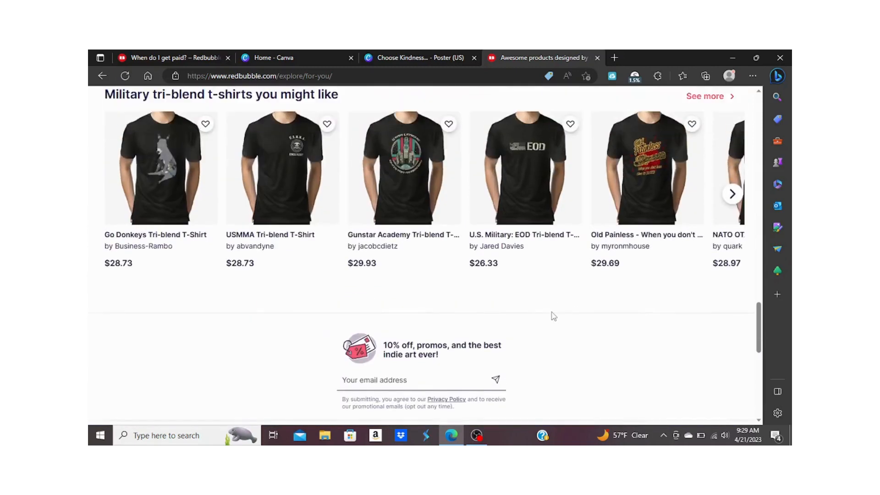
scroll(554, 316, "up", 2)
scroll(553, 316, "down", 1)
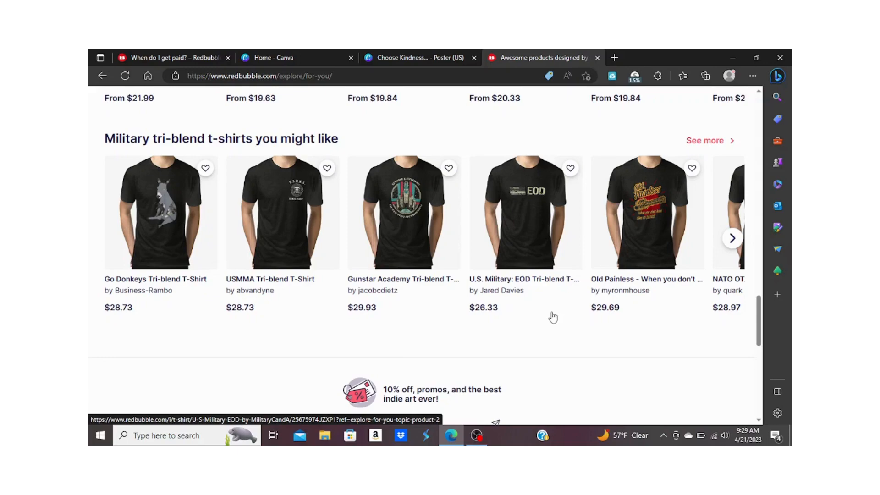
scroll(552, 316, "up", 15)
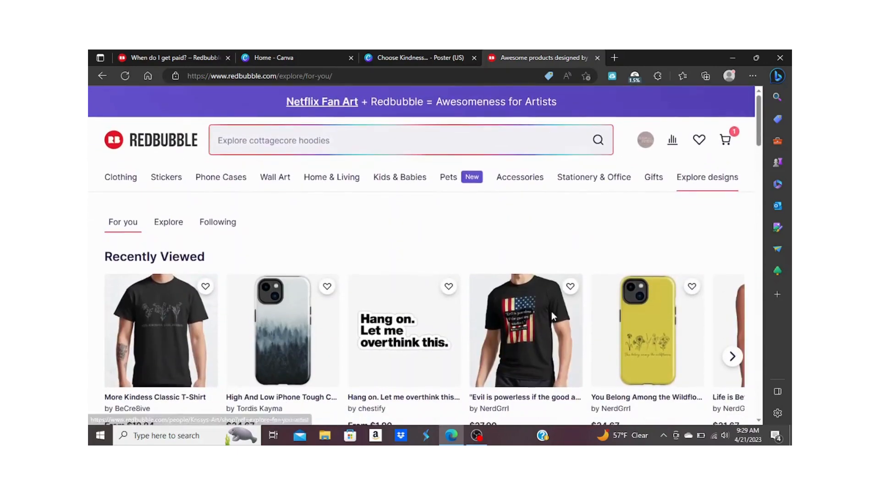
Open Redbubble's Home & Living category page and look over its banner and product categories.
mouse_move(182, 177)
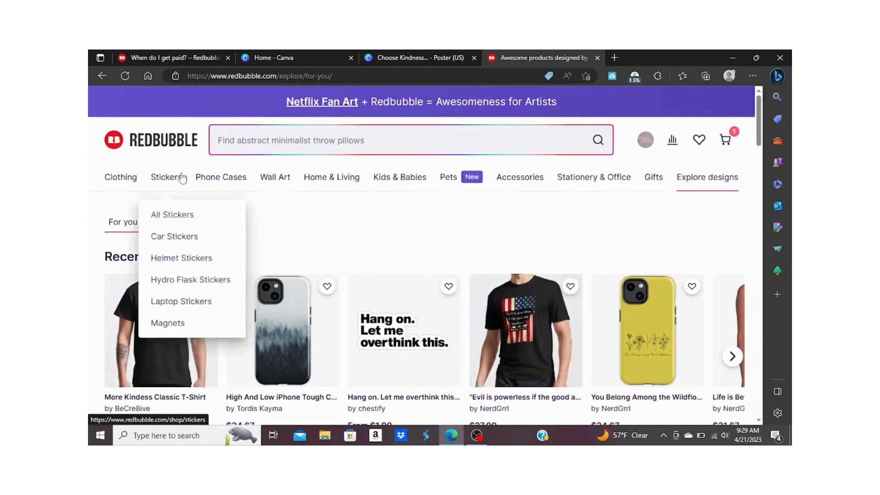
left_click(346, 187)
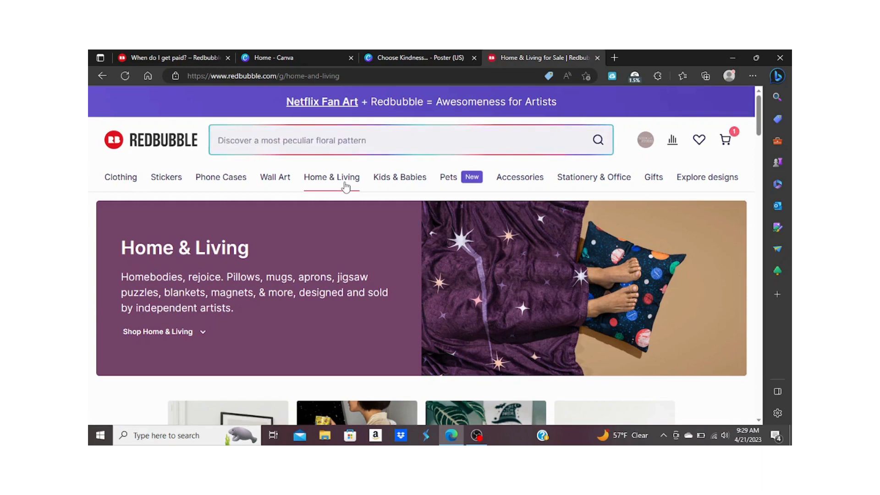
scroll(473, 287, "down", 2)
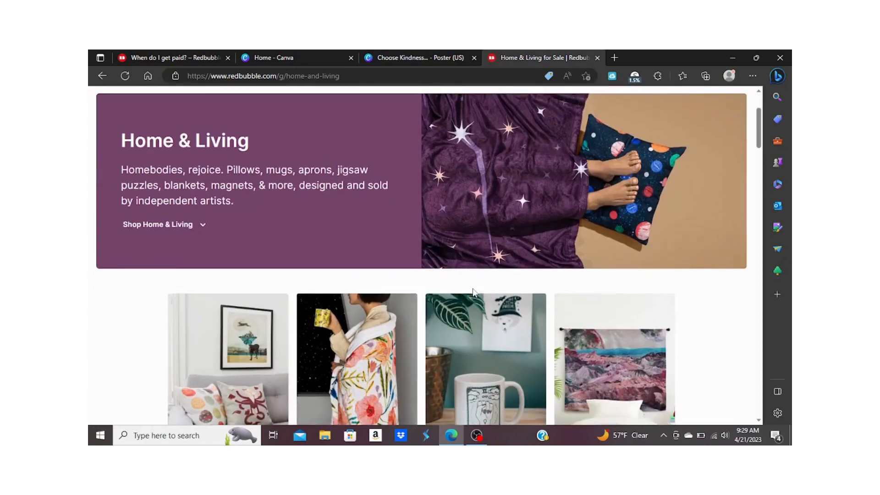
scroll(472, 288, "up", 2)
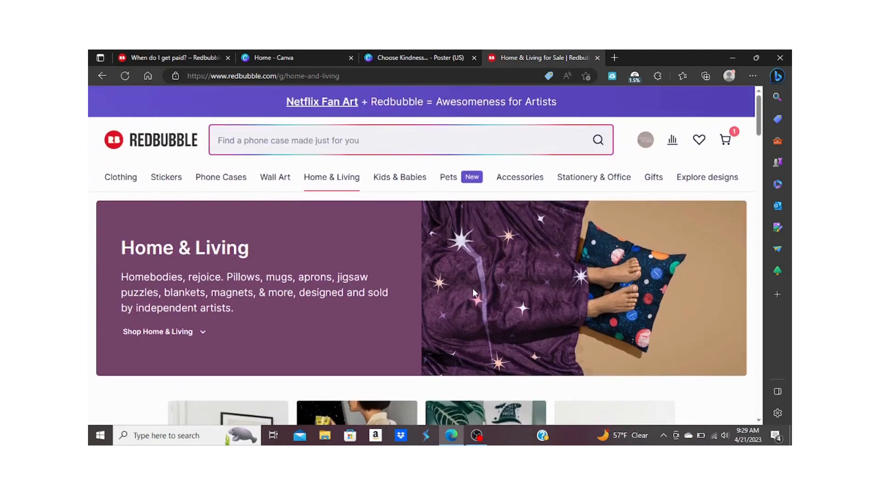